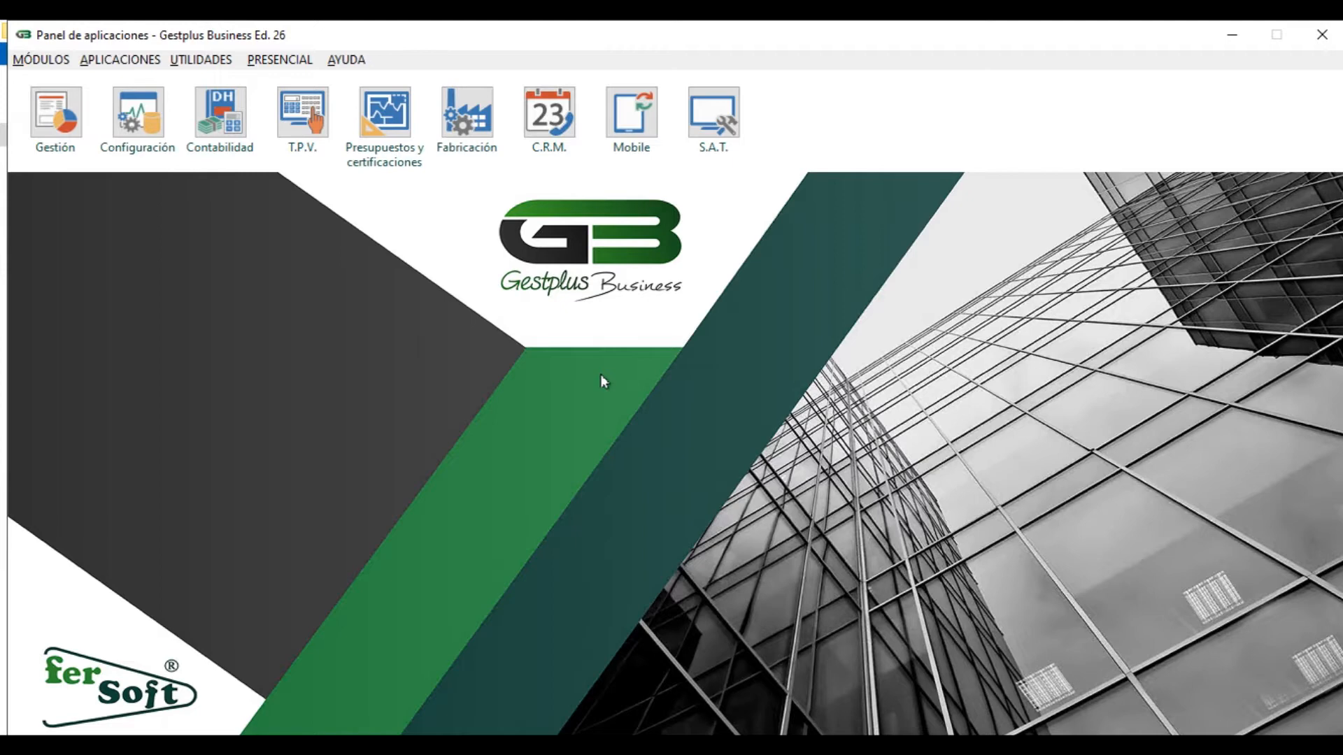
# Open the Presupuestos y certificaciones module and review the subchapters of chapter 01, DEMOLICIONES Y TRABAJOS PREVIOS, closing both lists.
pyautogui.click(385, 113)
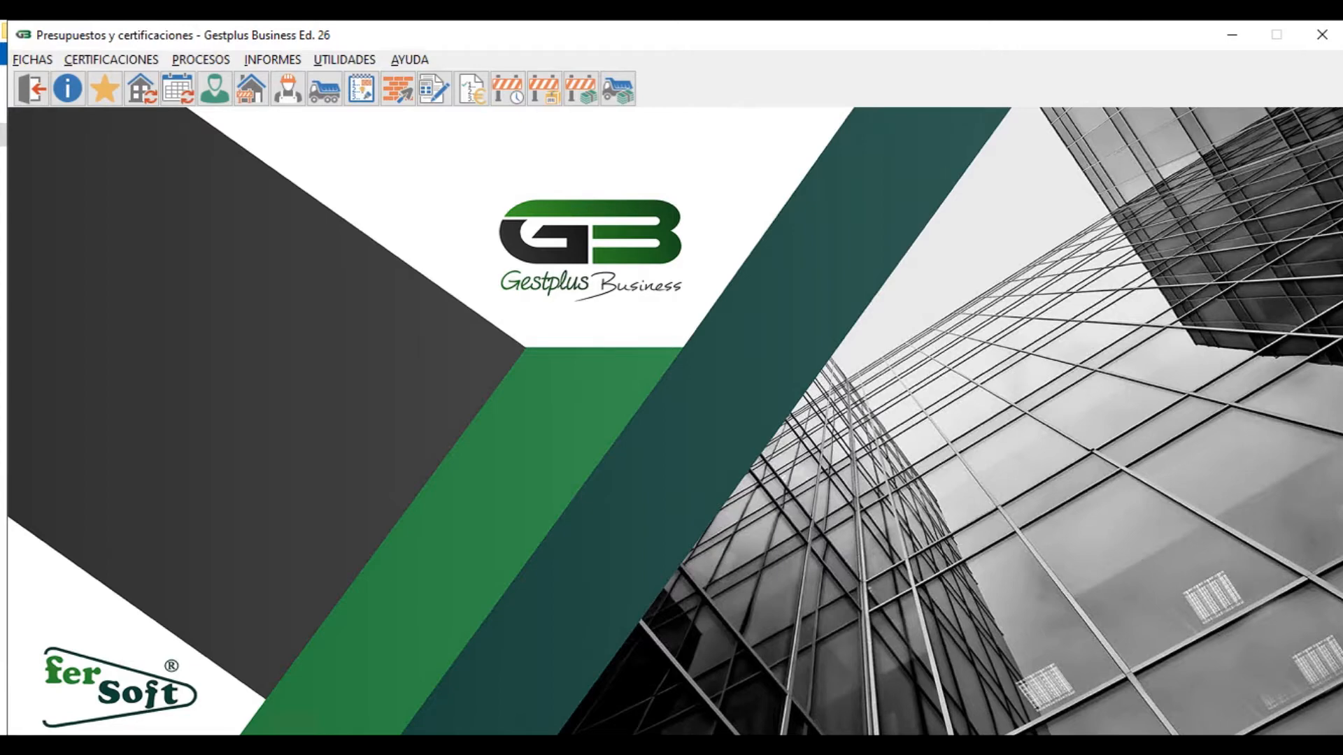
pyautogui.click(131, 59)
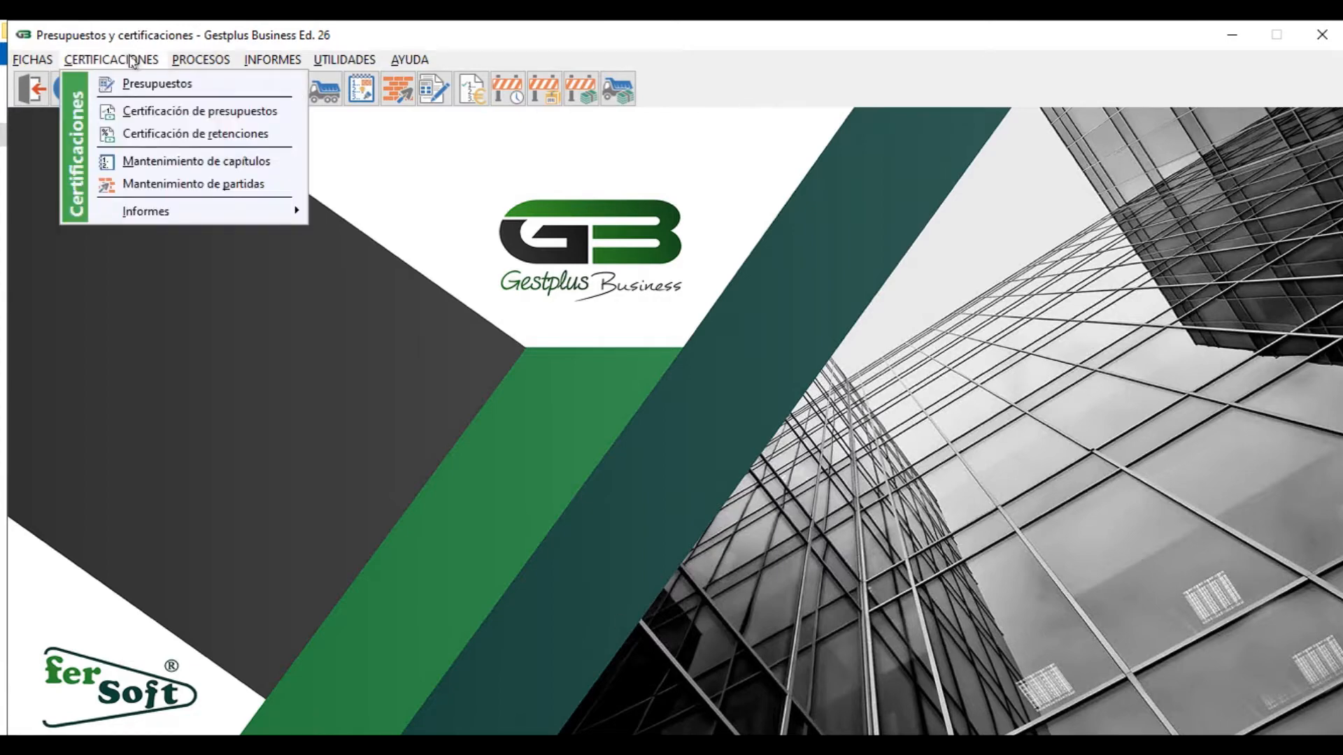
pyautogui.click(176, 163)
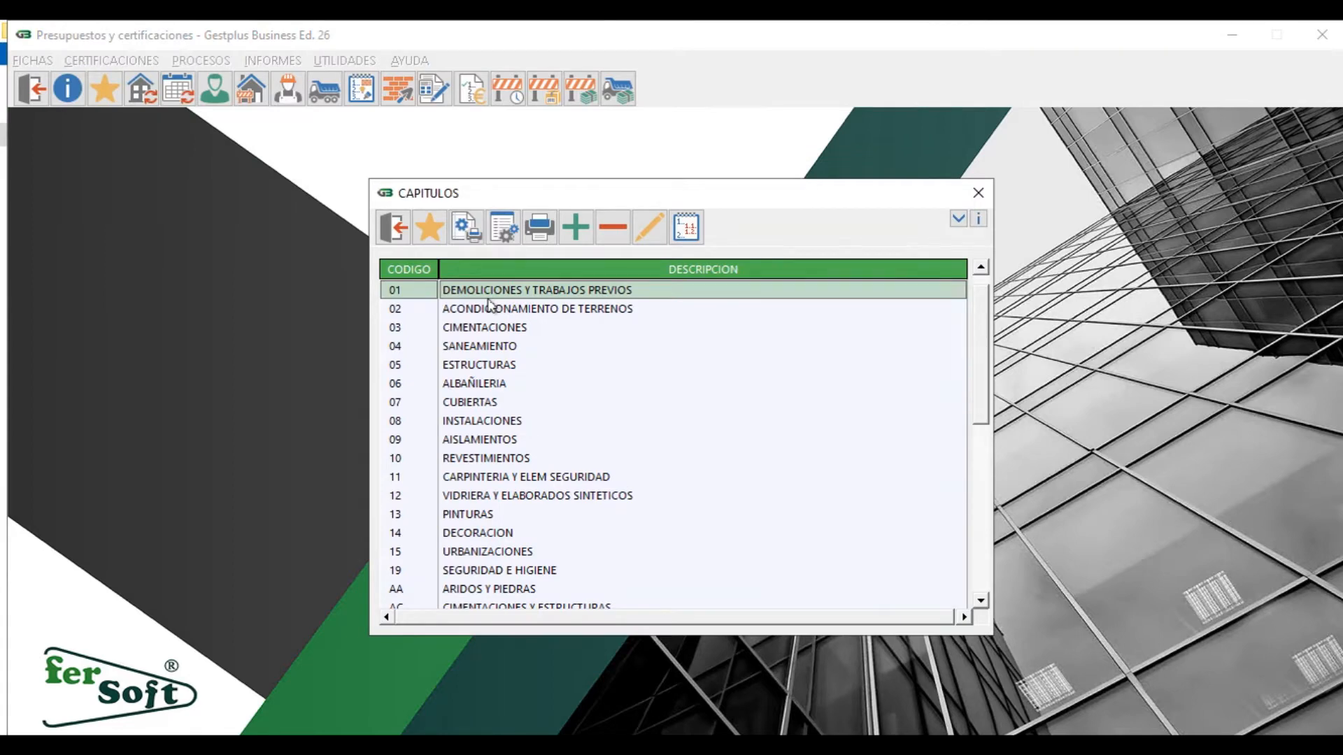
pyautogui.click(687, 227)
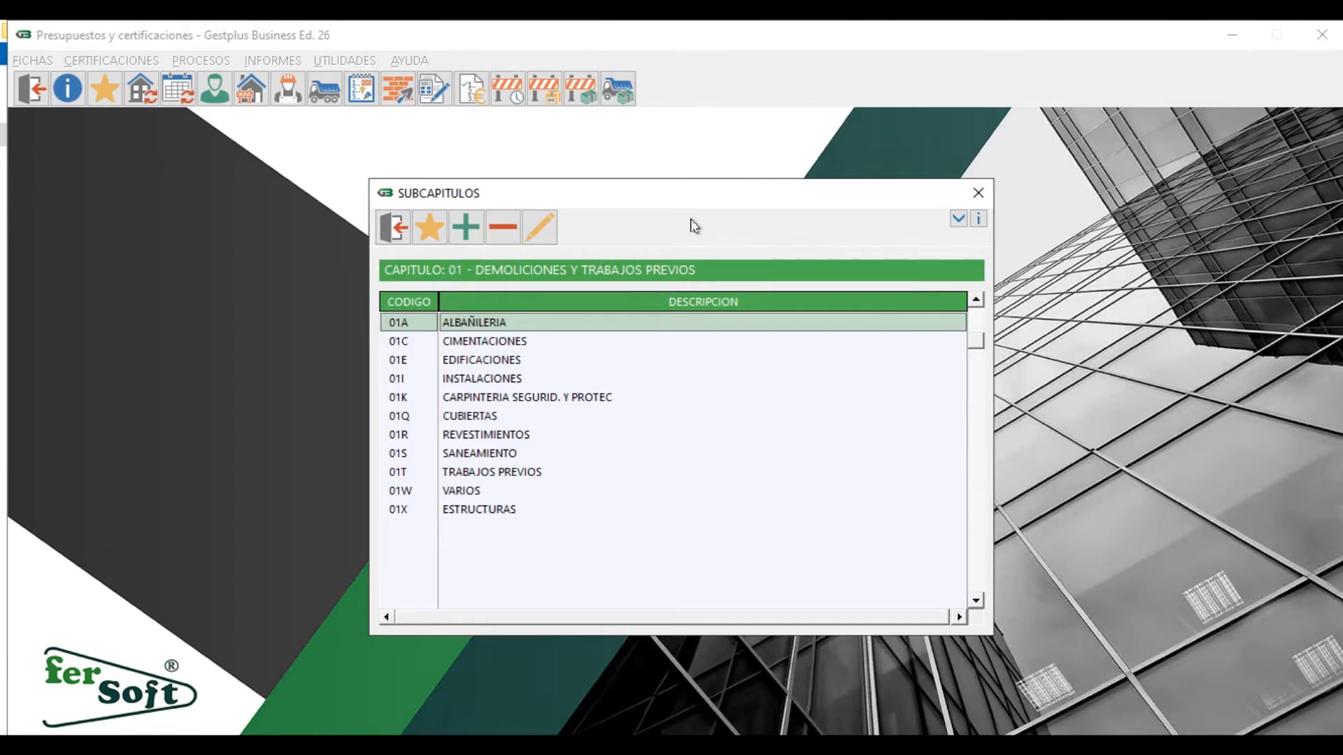
pyautogui.click(393, 228)
pyautogui.click(393, 227)
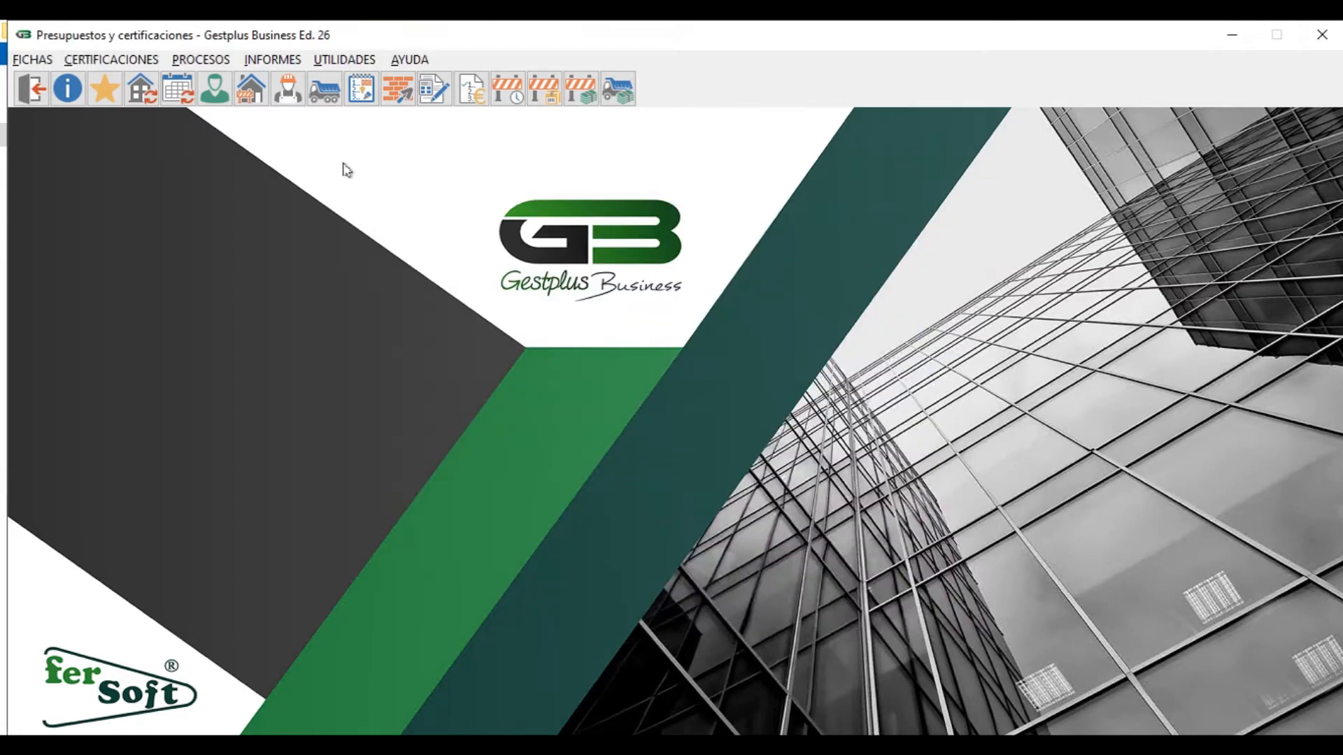
# Open the record of item 01AAB00001 in the Partidas maintenance to review its description, unit, cost and price rates.
pyautogui.click(152, 62)
pyautogui.click(196, 185)
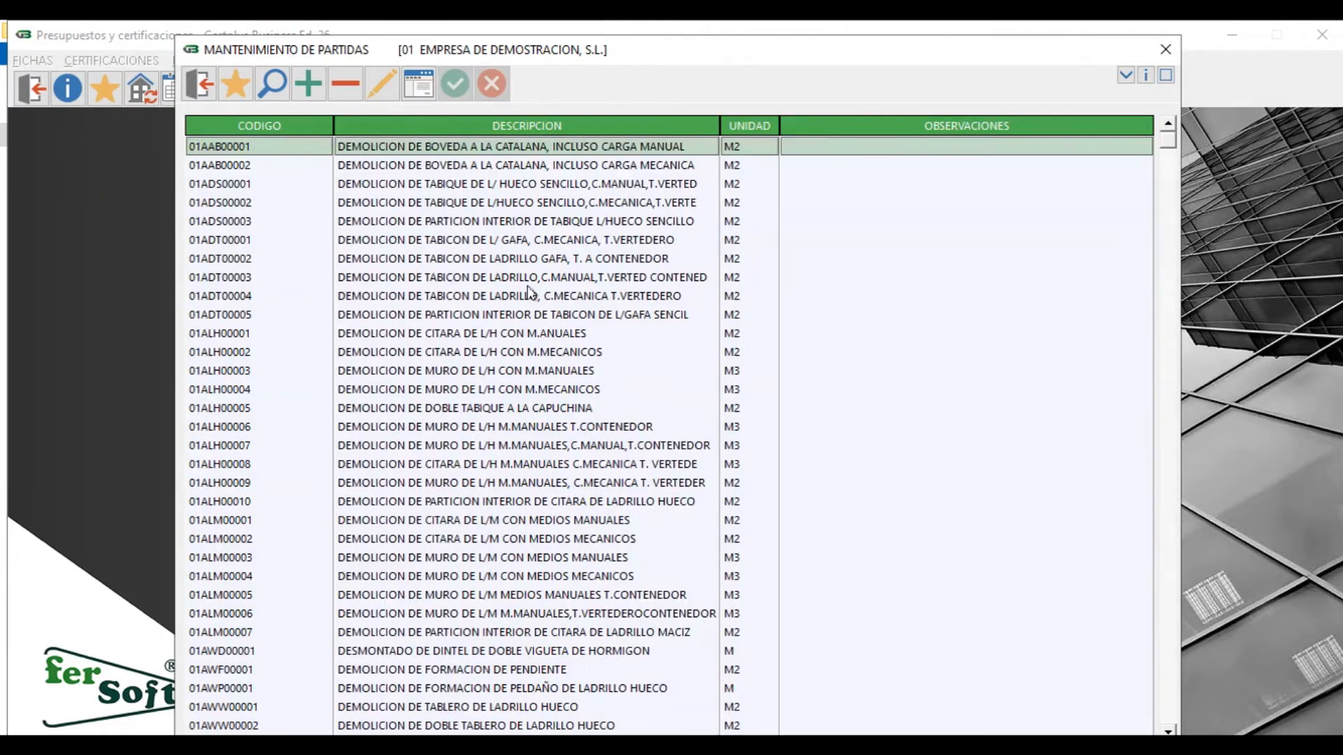
pyautogui.click(379, 87)
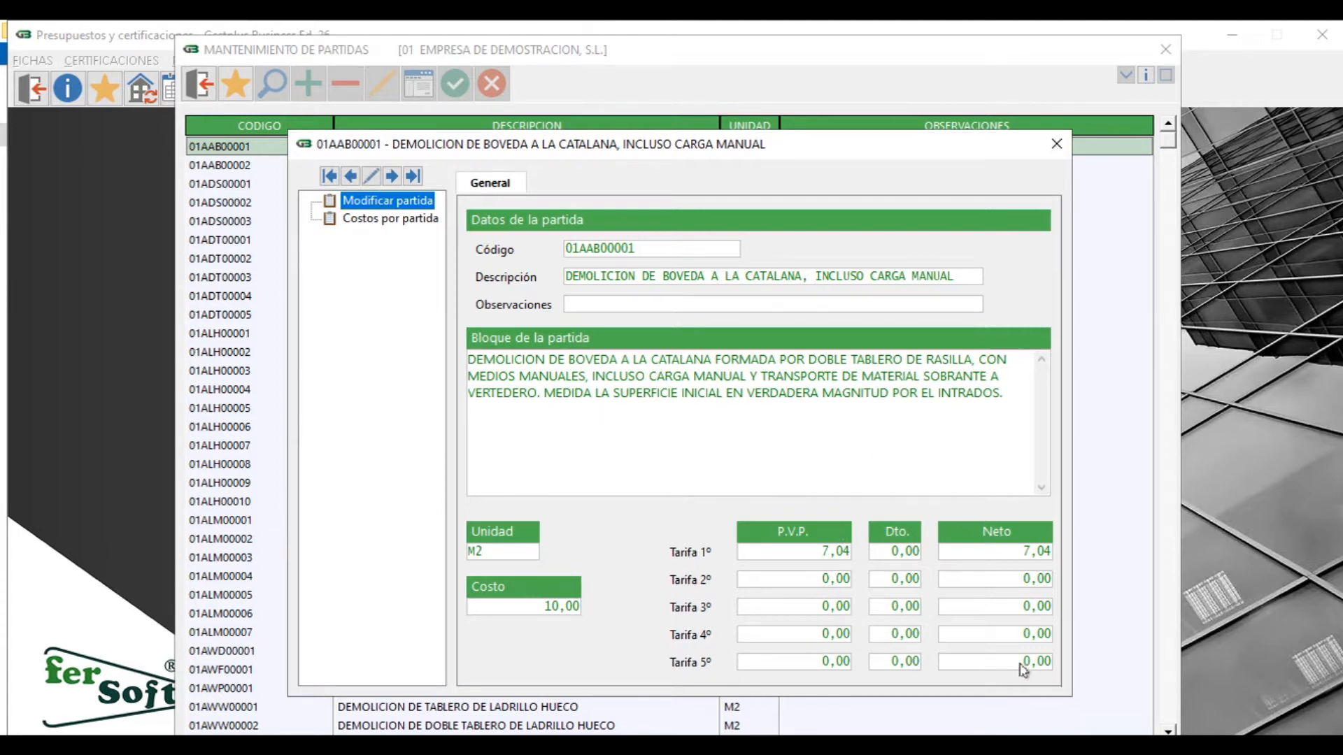
# Review the ART18 component line in the item's Costos por partida, cancel without changes, and close the item maintenance.
pyautogui.doubleClick(370, 219)
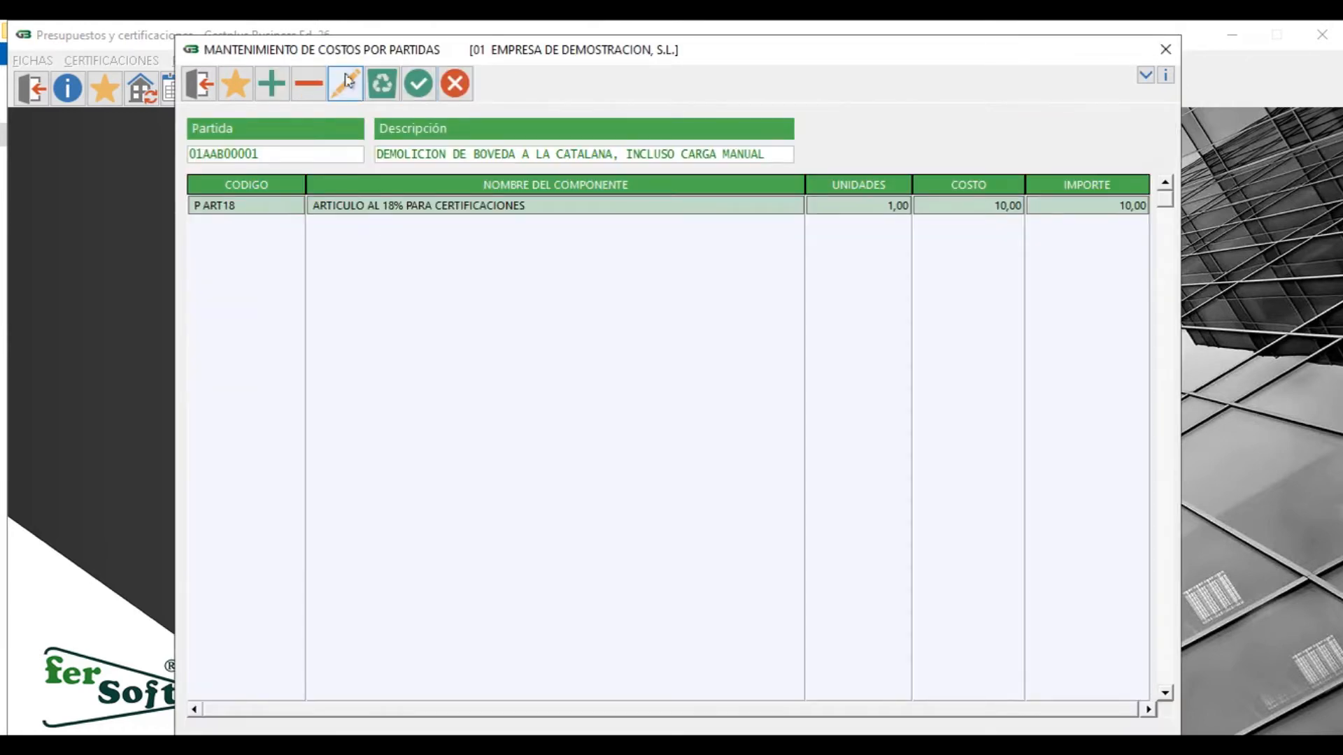
pyautogui.click(346, 81)
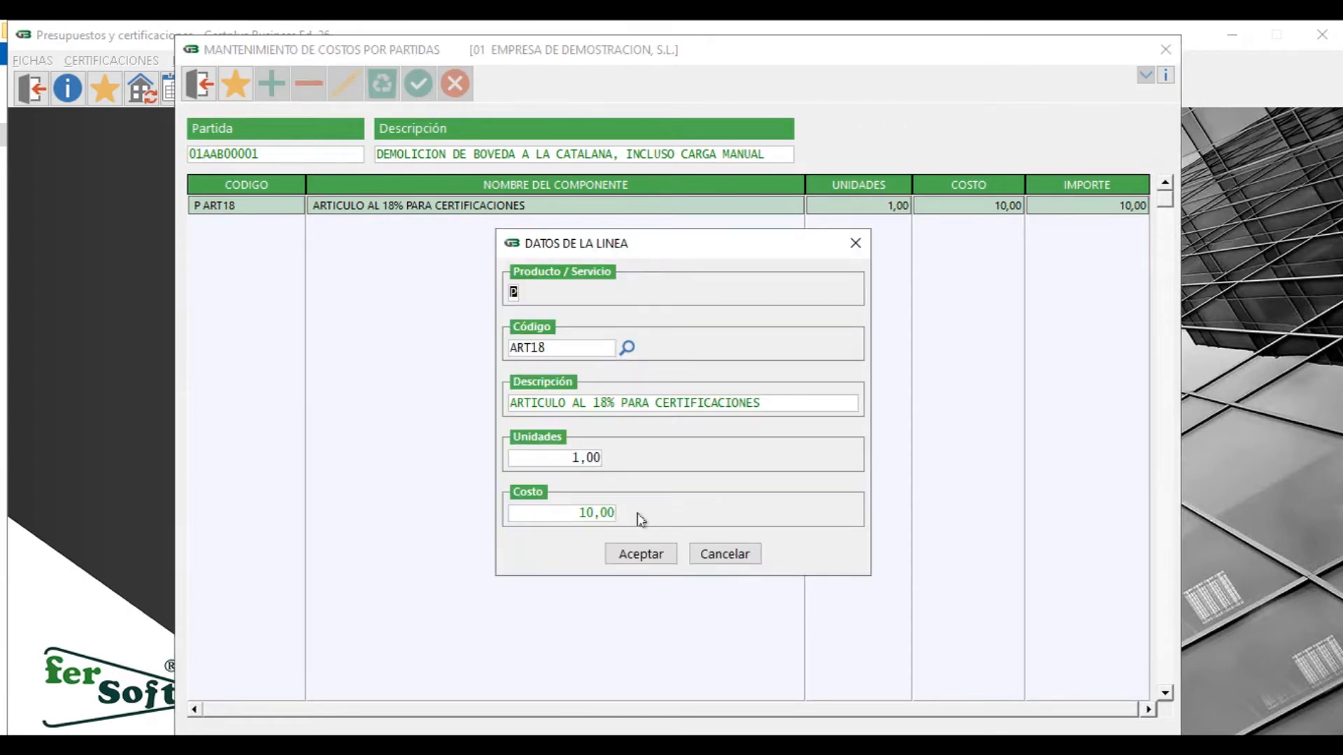
pyautogui.click(723, 557)
pyautogui.click(203, 90)
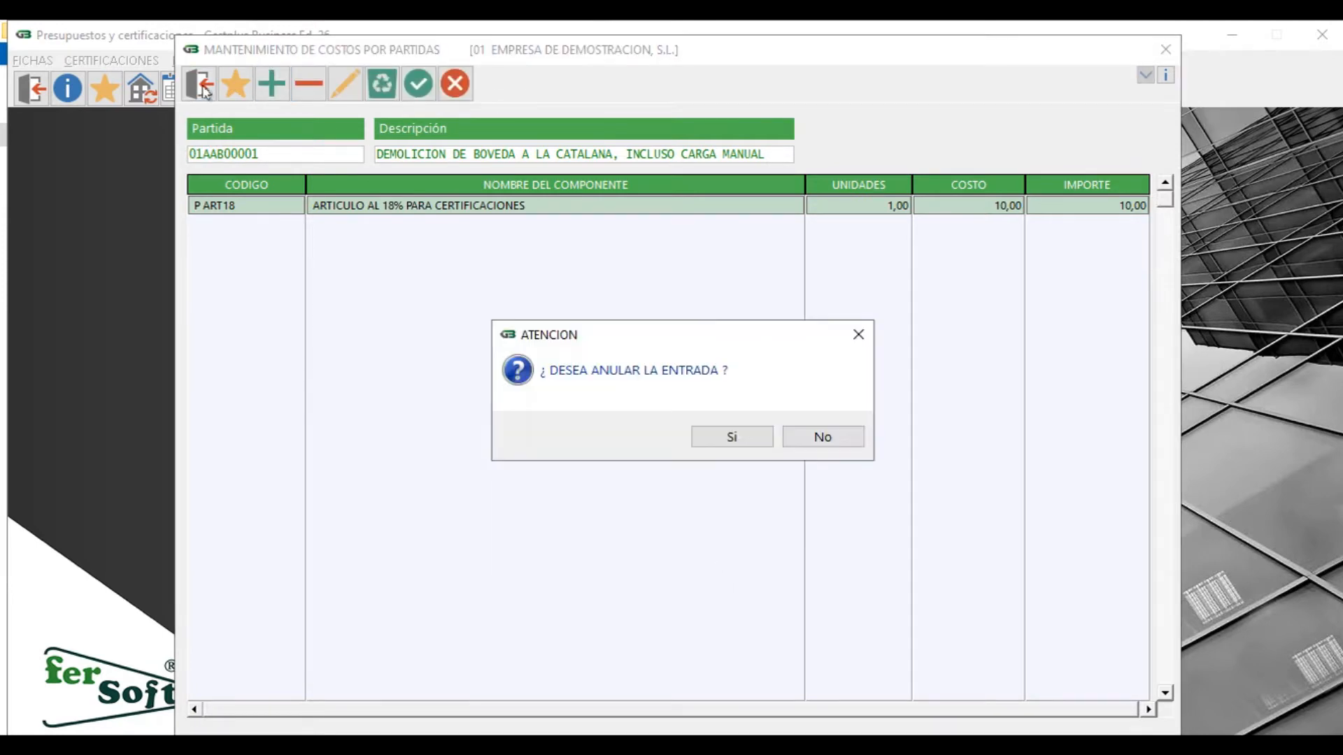
pyautogui.click(733, 436)
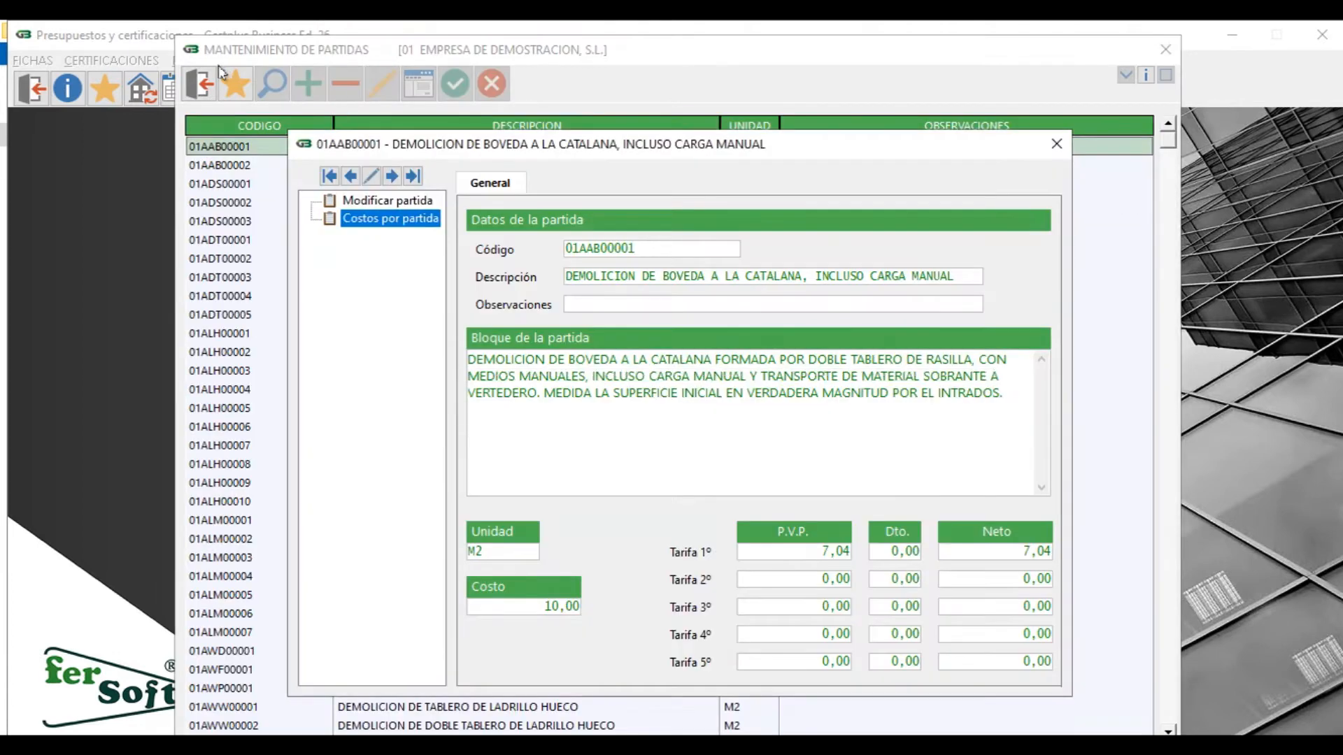
pyautogui.doubleClick(304, 144)
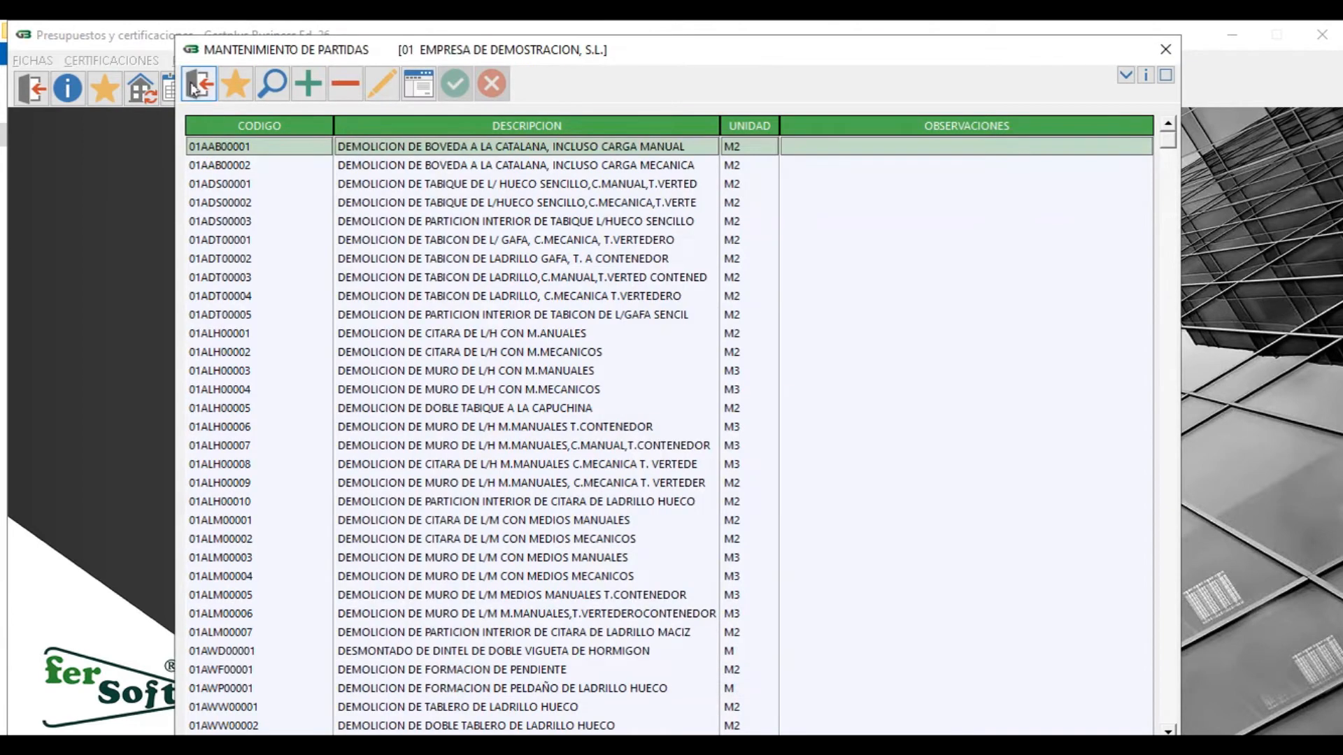
pyautogui.click(196, 87)
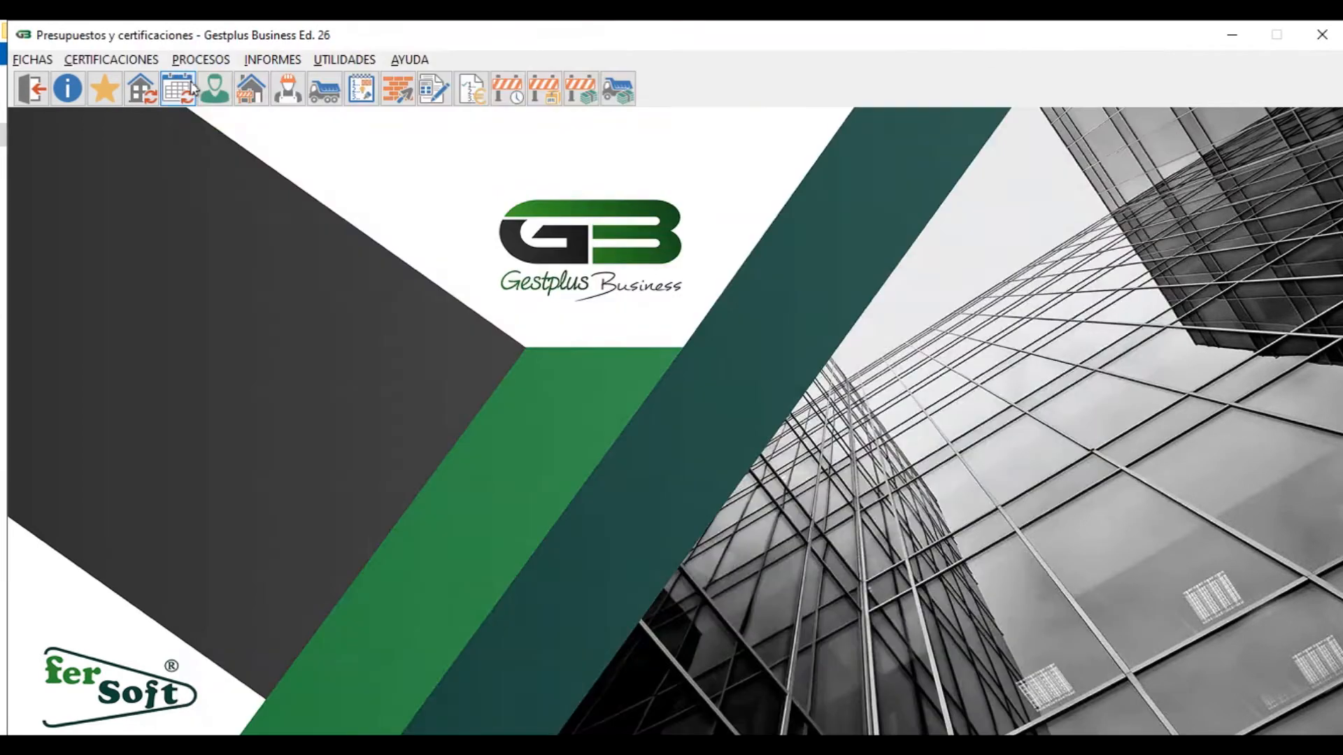
# Open the record of the VIVIENDA UNIFAMILIAR project in the Obras maintenance and bring all its fields into view.
pyautogui.click(30, 62)
pyautogui.click(84, 105)
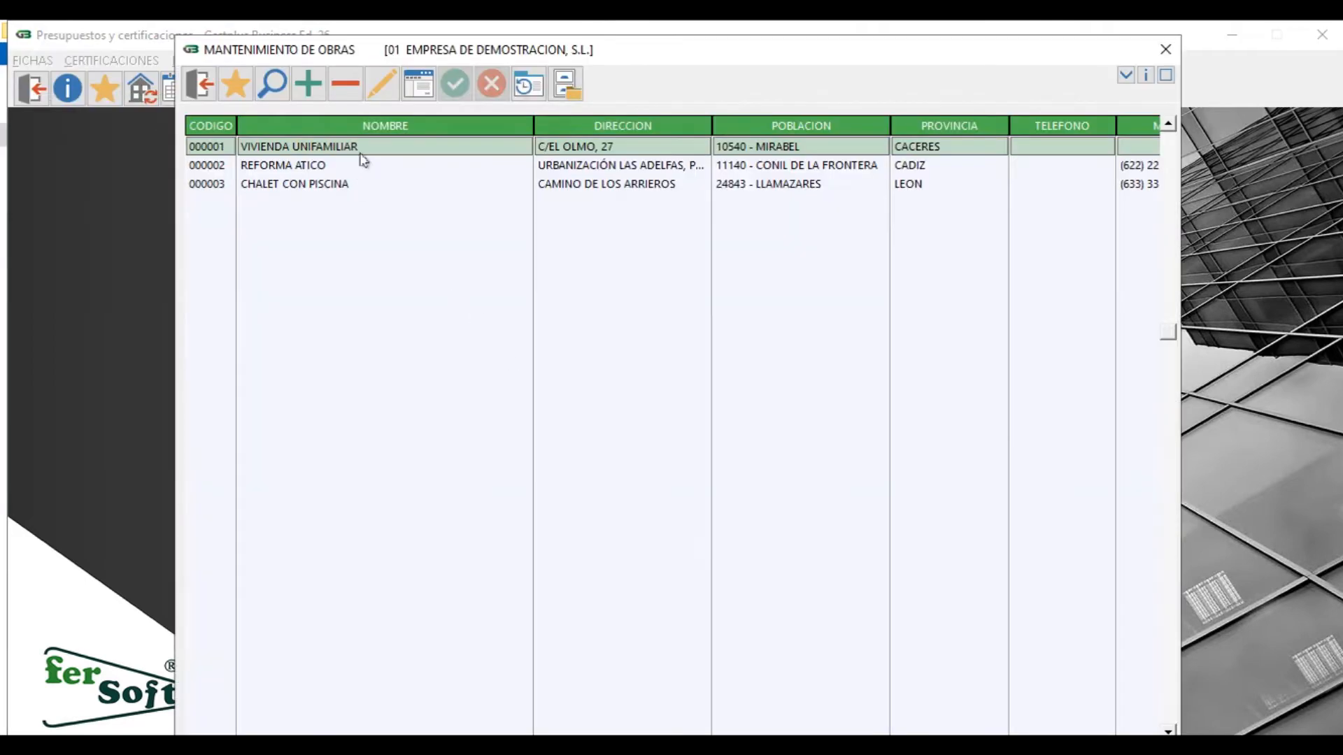
pyautogui.click(378, 82)
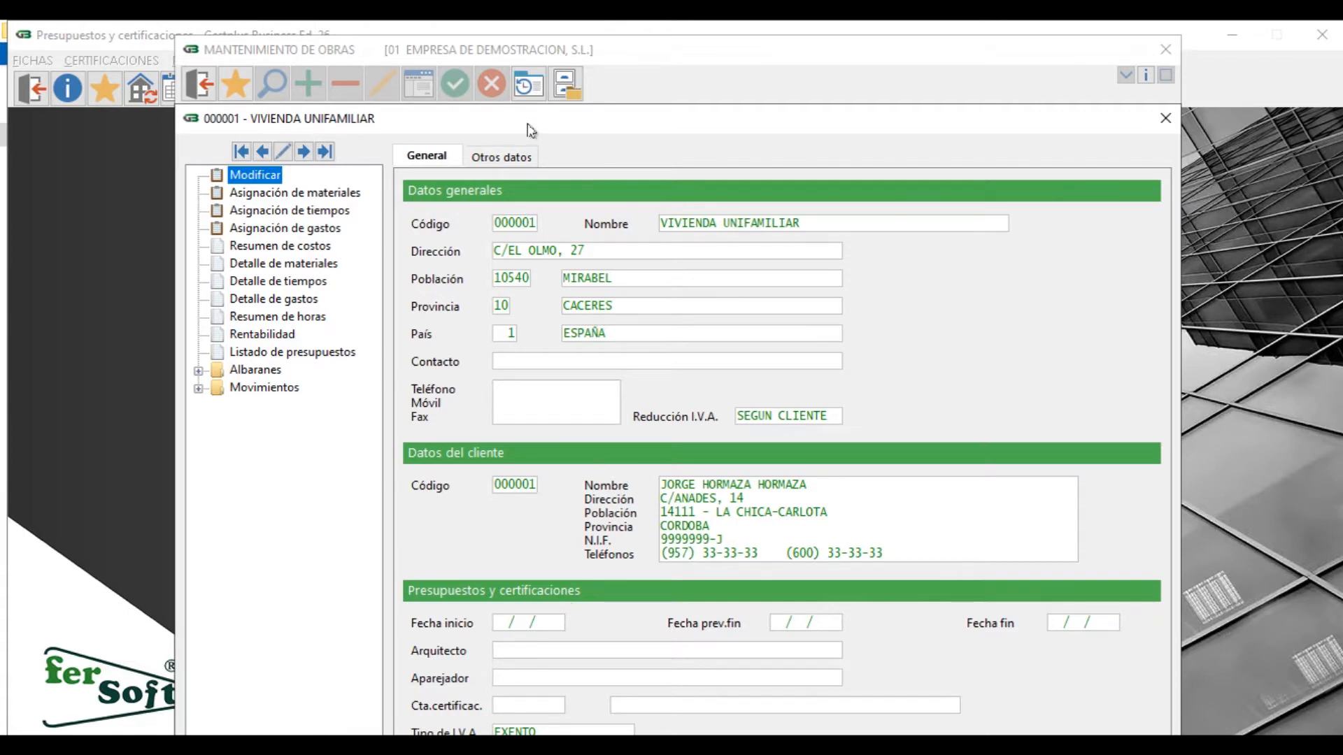
pyautogui.moveTo(528, 124); pyautogui.dragTo(524, 84)
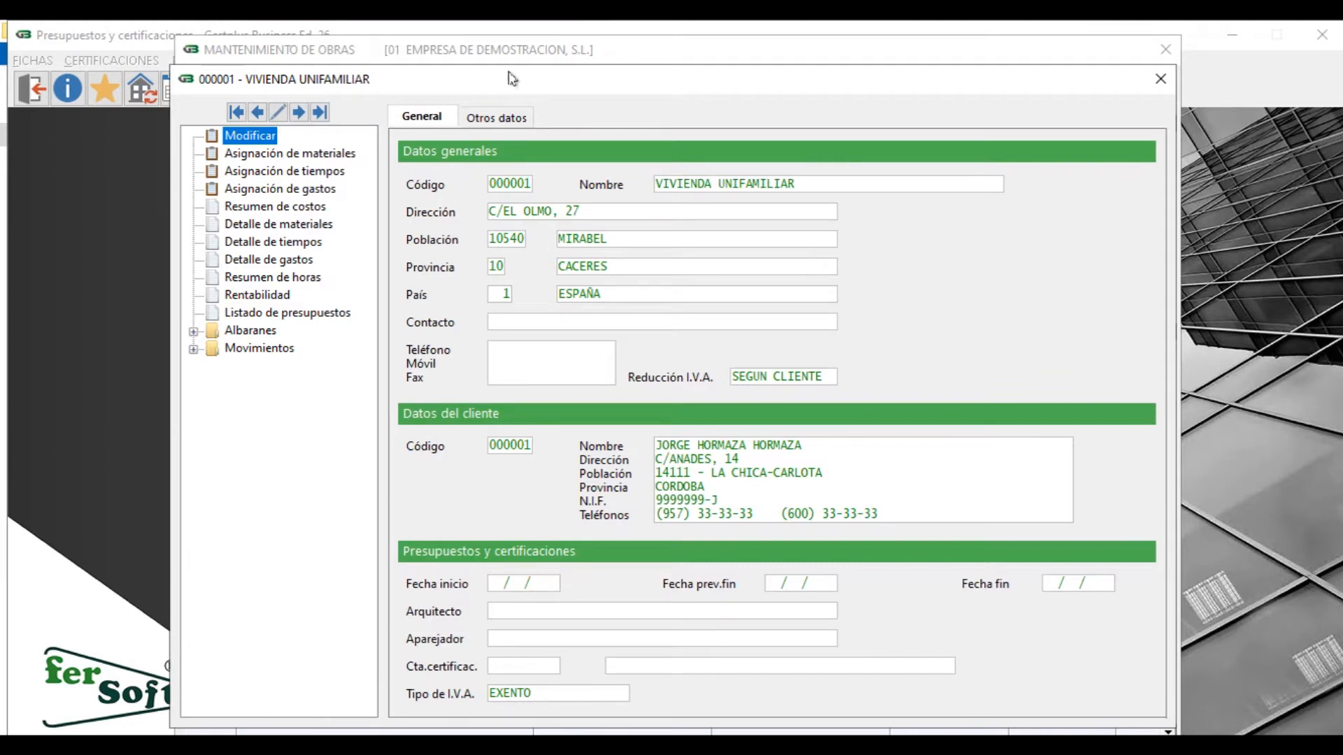
# Look over the project's material, time and expense assignment options, cost summary and Rentabilidad report, and close the Obras maintenance.
pyautogui.click(289, 155)
pyautogui.click(285, 173)
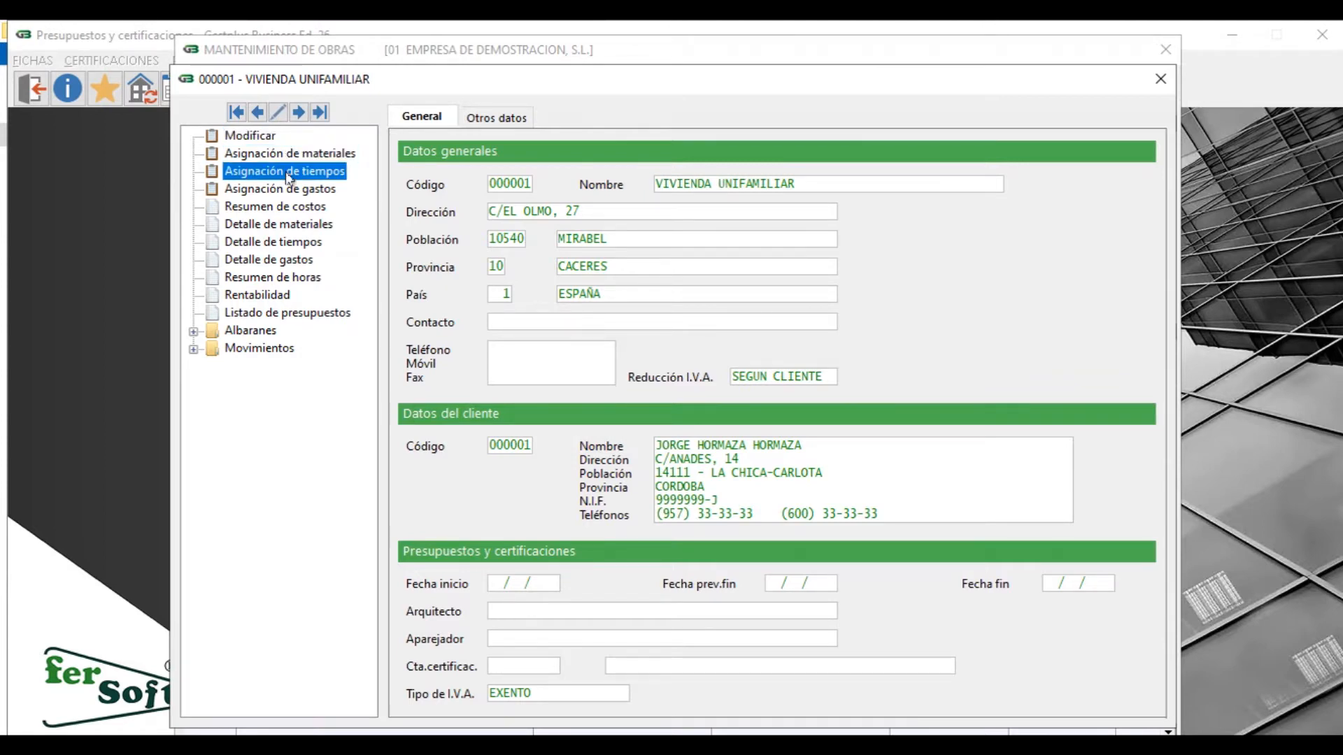
pyautogui.click(286, 189)
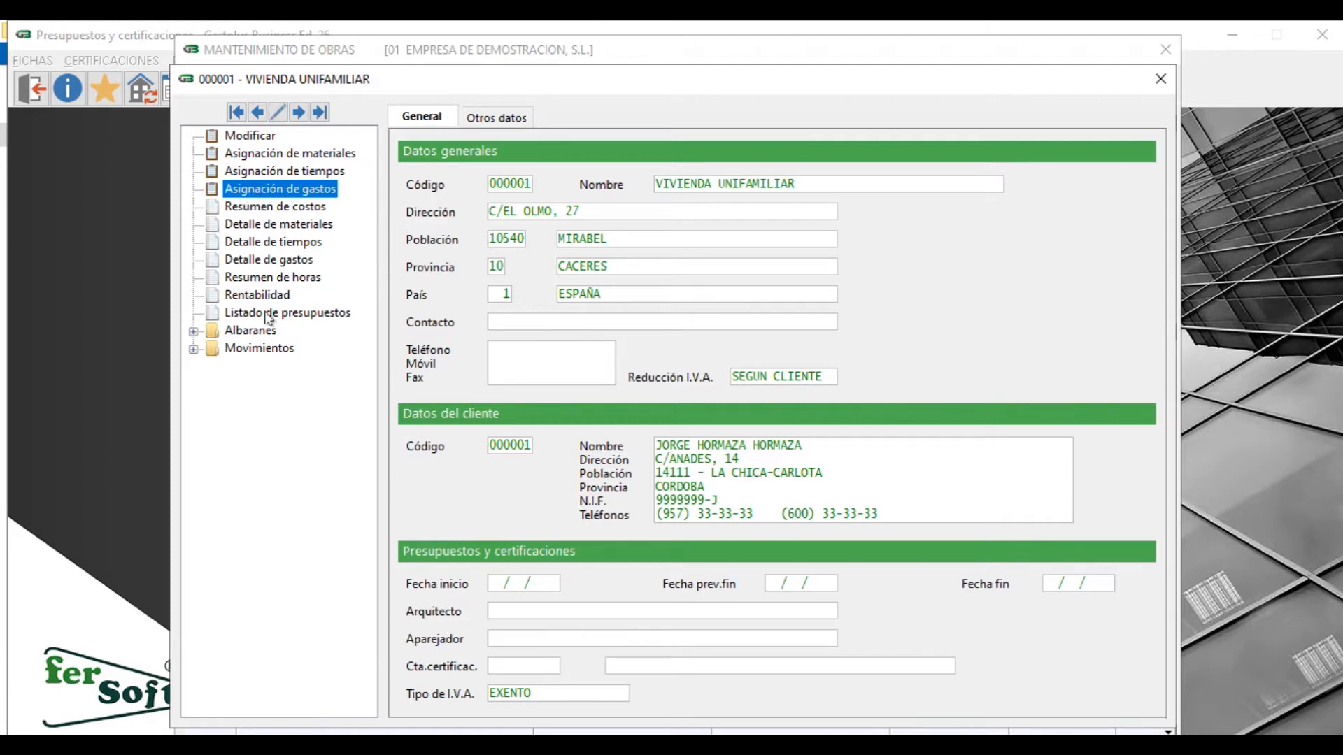
pyautogui.click(294, 209)
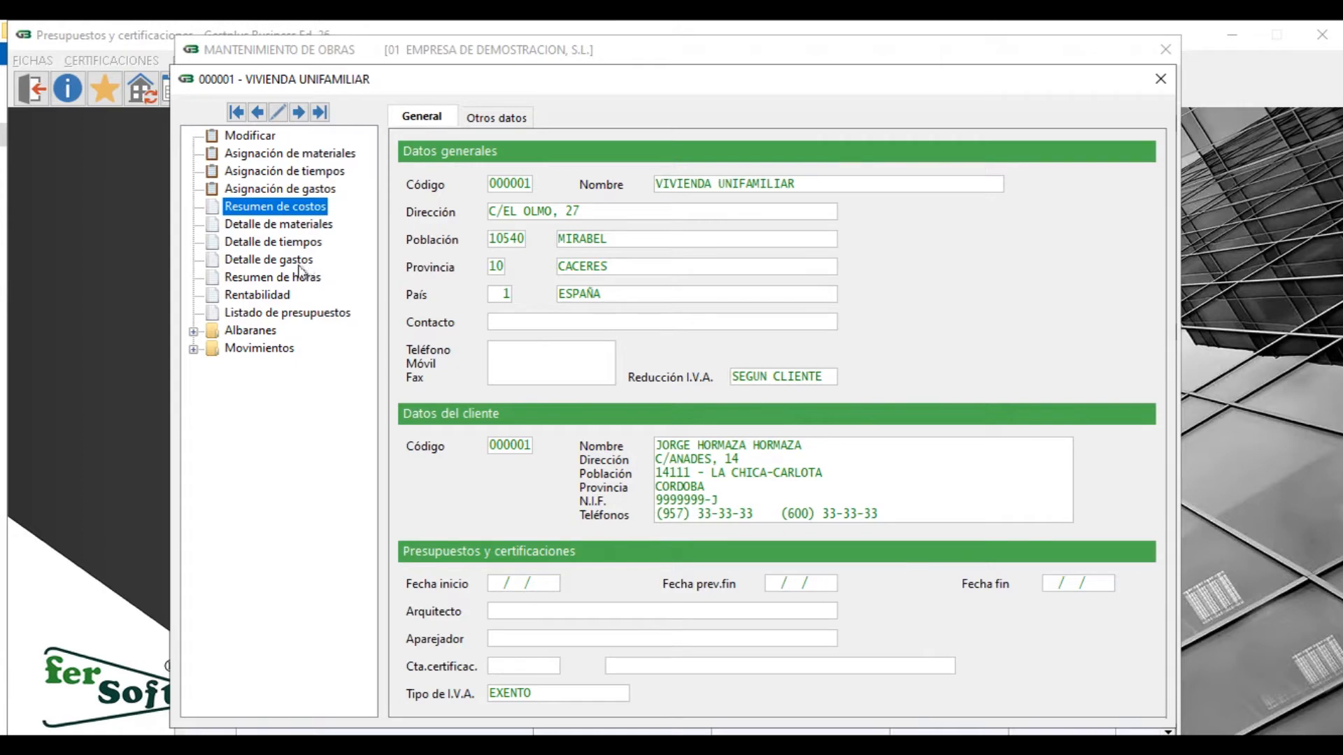
pyautogui.click(266, 298)
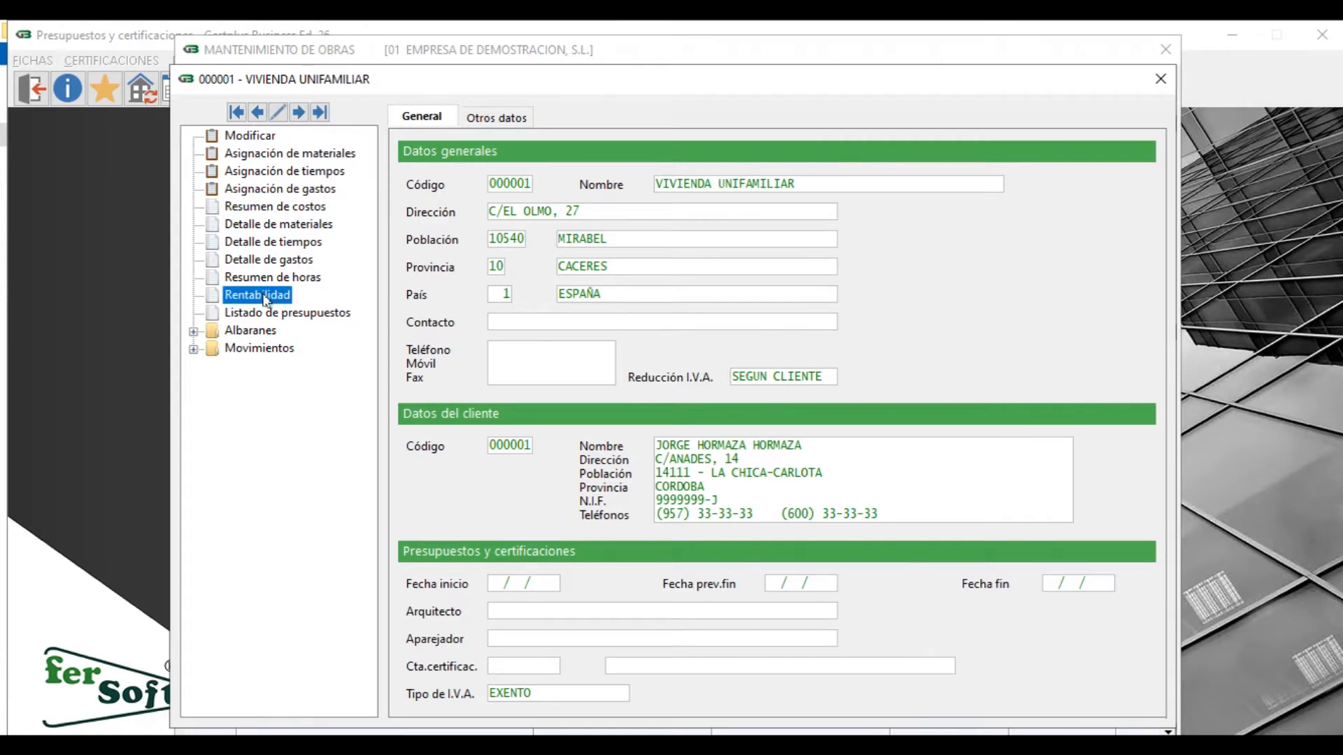
pyautogui.click(188, 78)
pyautogui.click(189, 79)
pyautogui.click(199, 84)
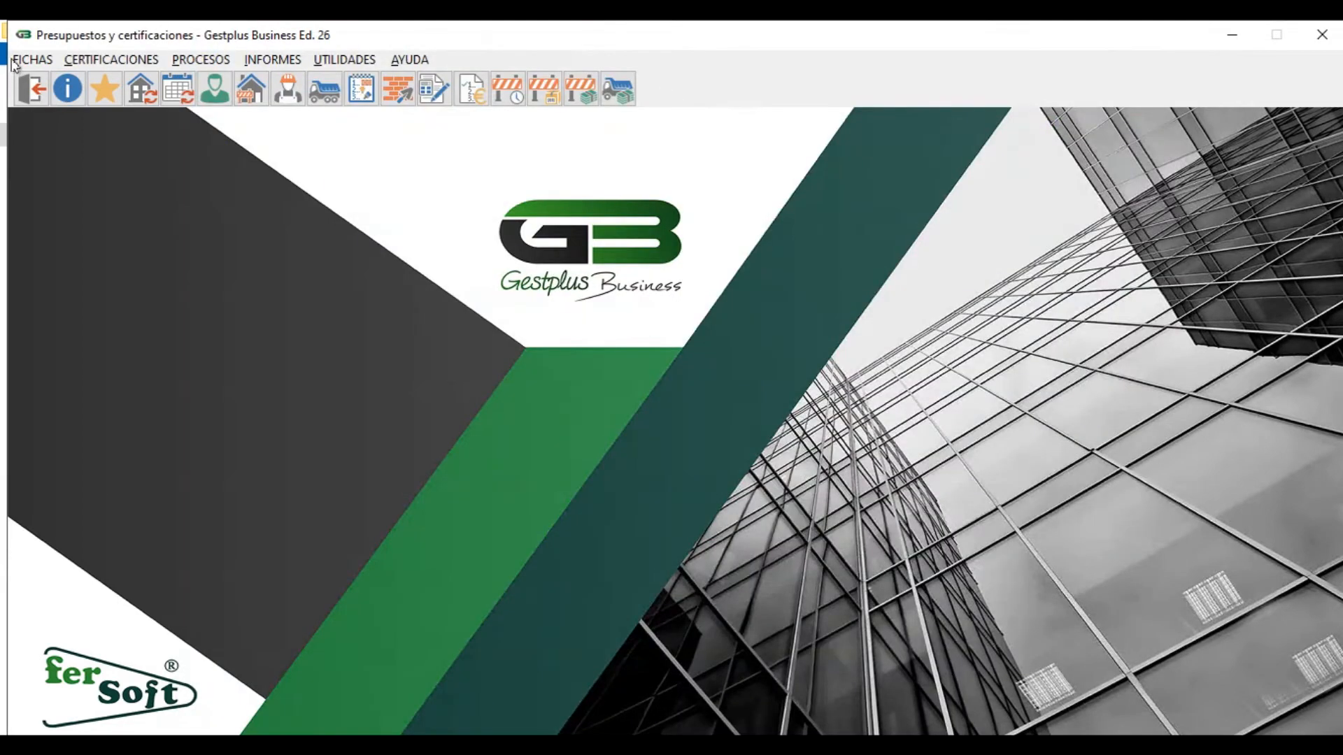
# Open worker 000001's record in the Trabajadores maintenance, examine the normal, overtime and holiday hourly rates, and cancel editing.
pyautogui.click(32, 60)
pyautogui.click(84, 128)
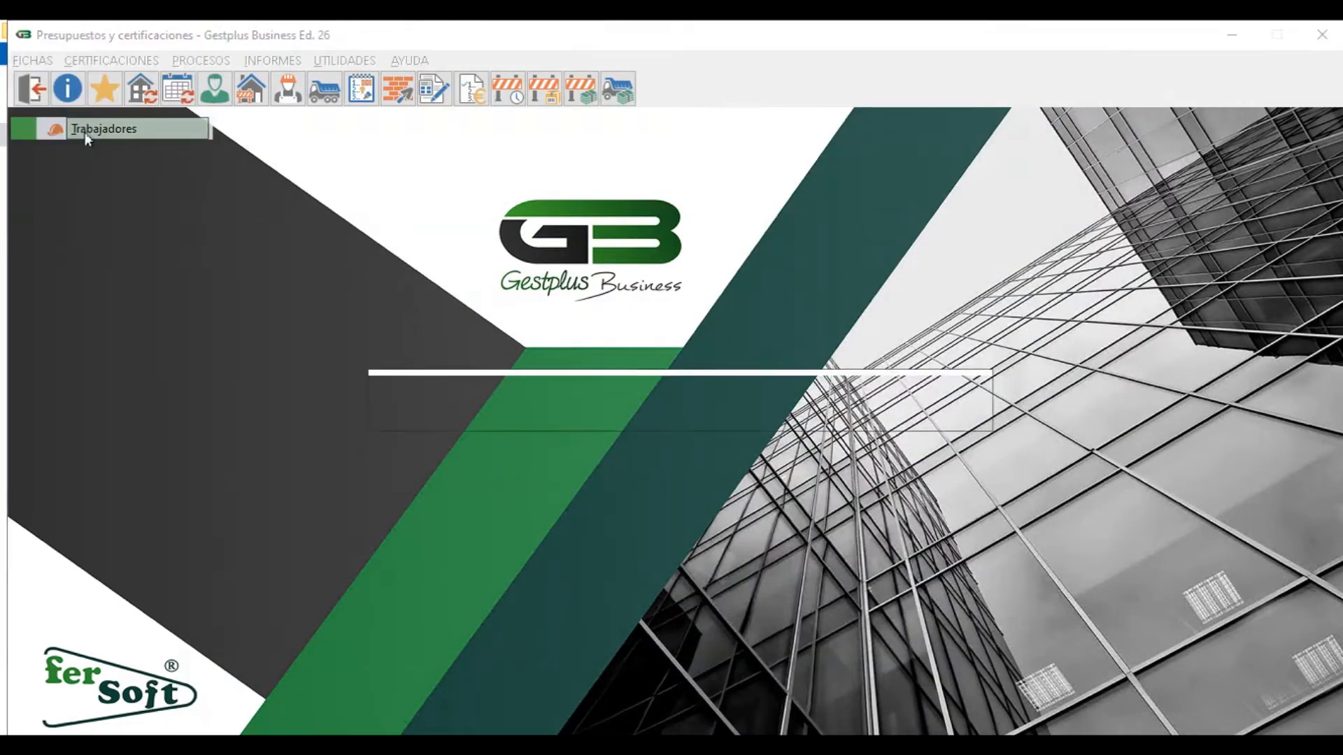
pyautogui.click(426, 81)
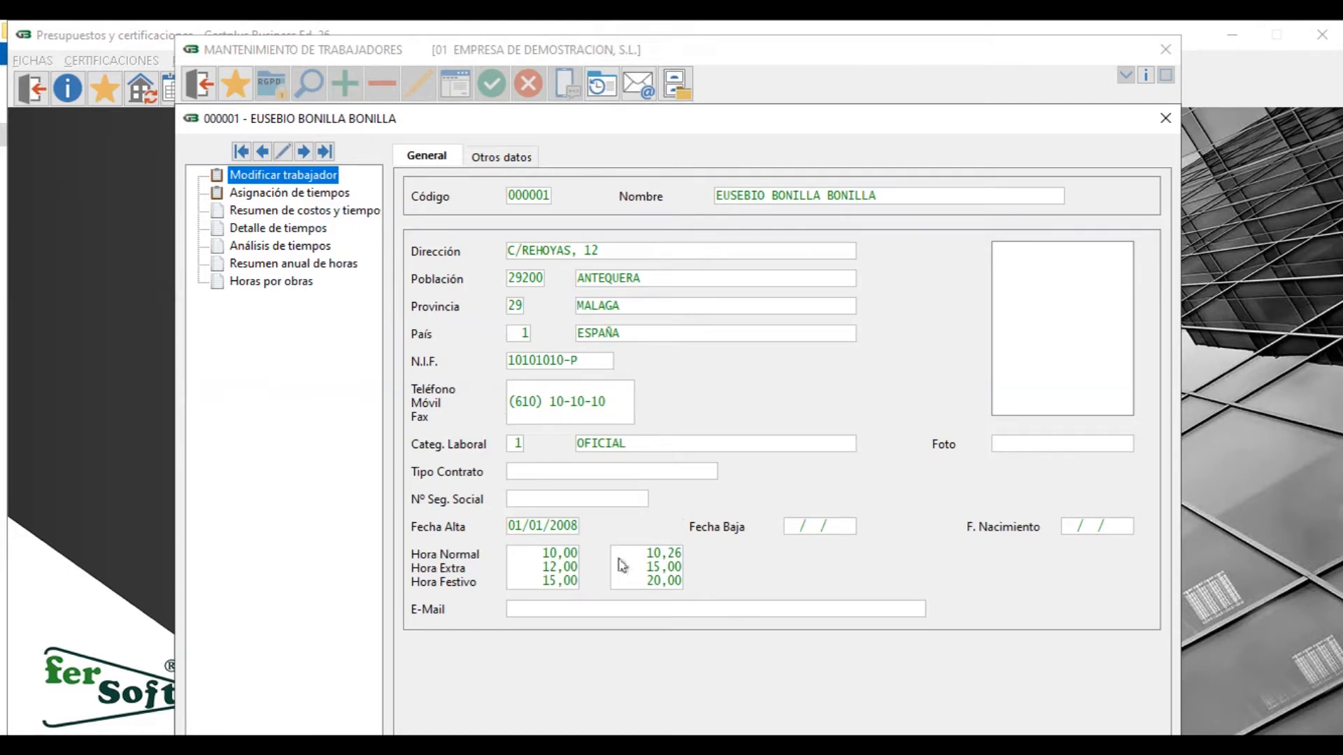
pyautogui.click(283, 152)
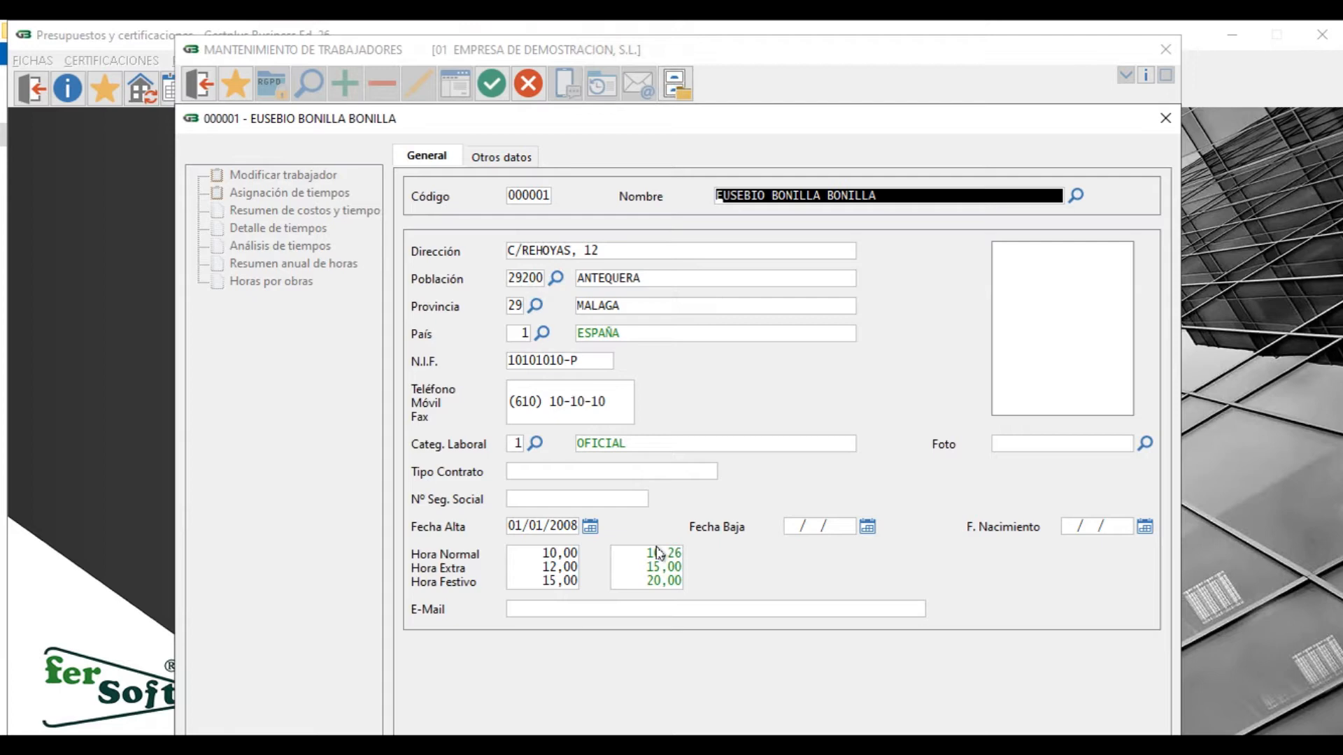
pyautogui.click(530, 84)
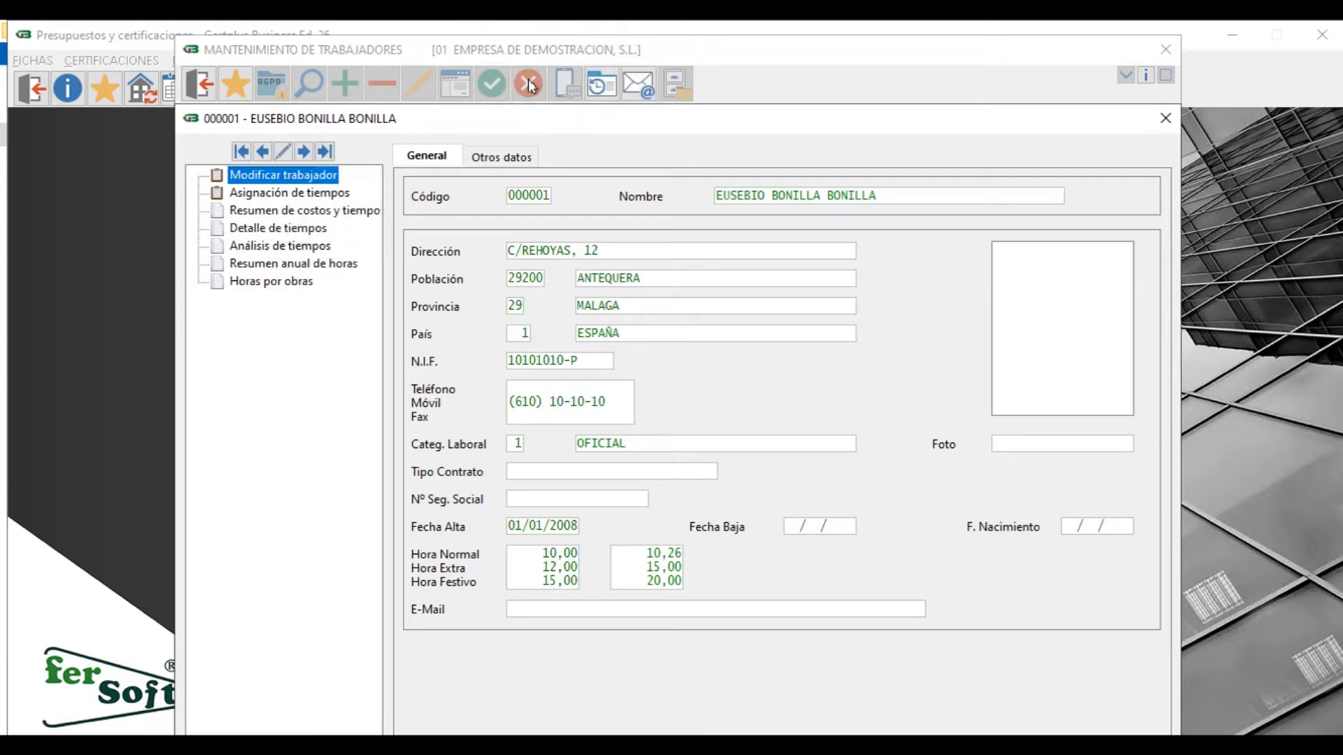
# Draft a time assignment for the worker on the VIVIENDA UNIFAMILIAR project with 1 normal hour, discard it, and close the list.
pyautogui.click(310, 196)
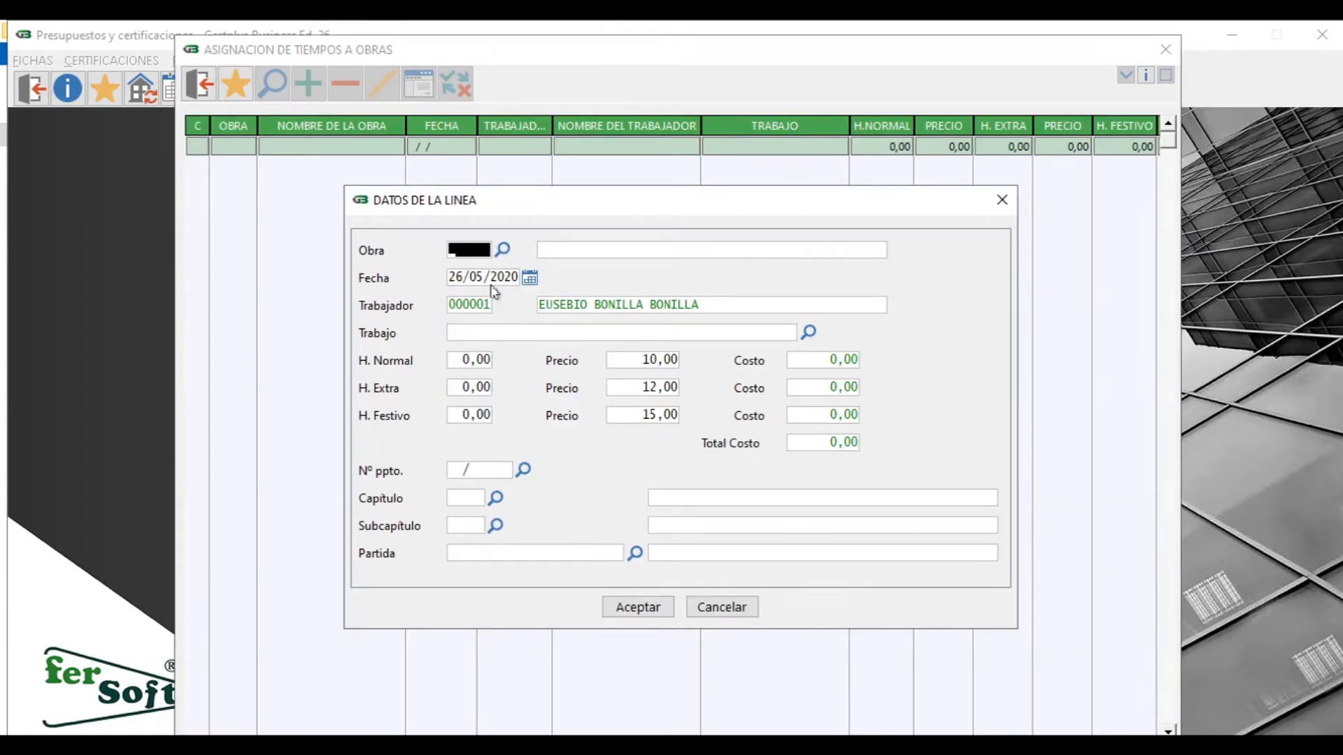
pyautogui.press('Tab')
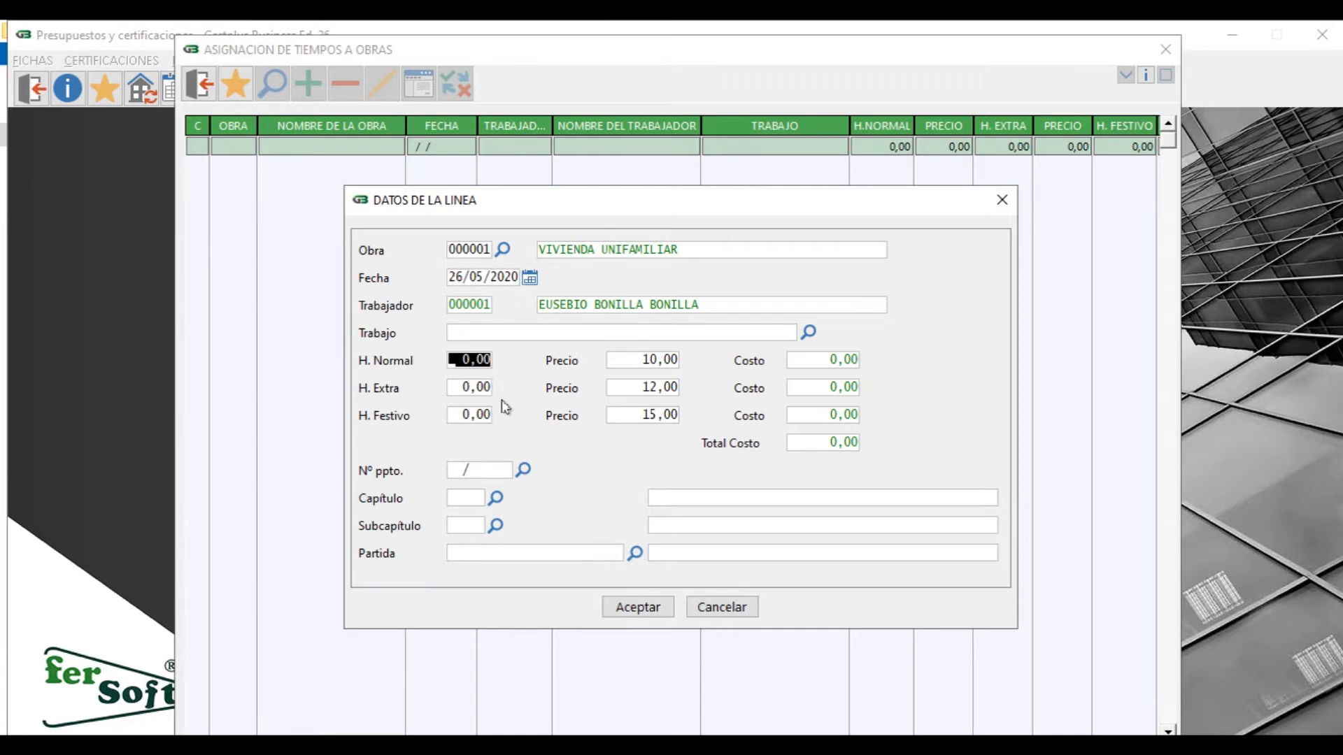
pyautogui.write('1')
pyautogui.press('Return')
pyautogui.press('Return')
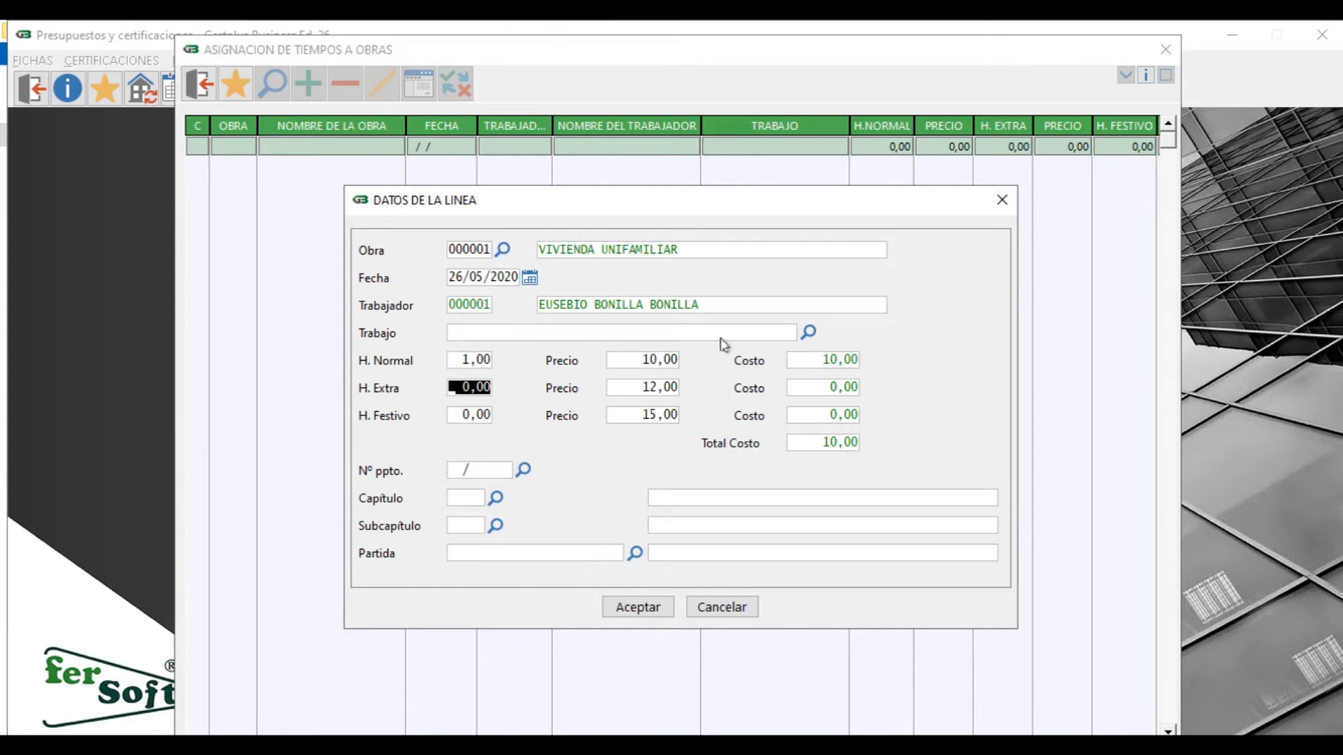
pyautogui.click(719, 608)
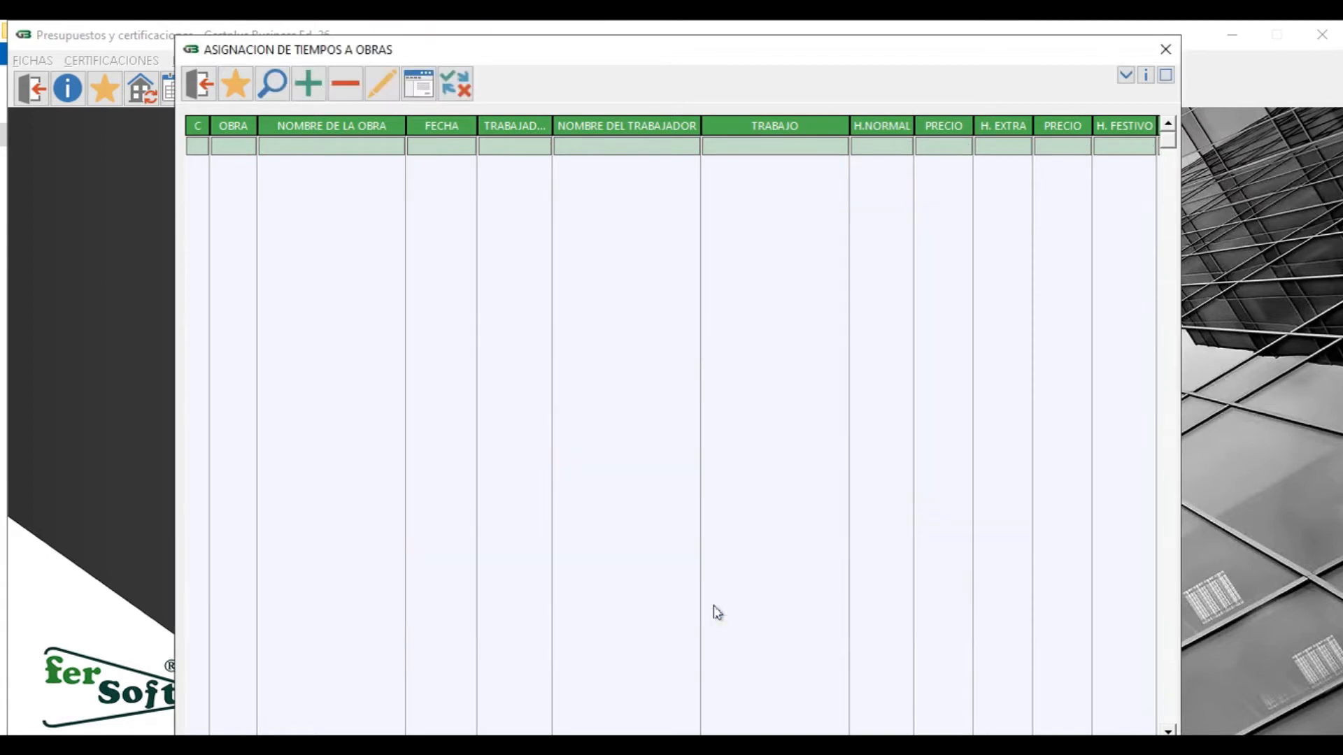
pyautogui.click(199, 84)
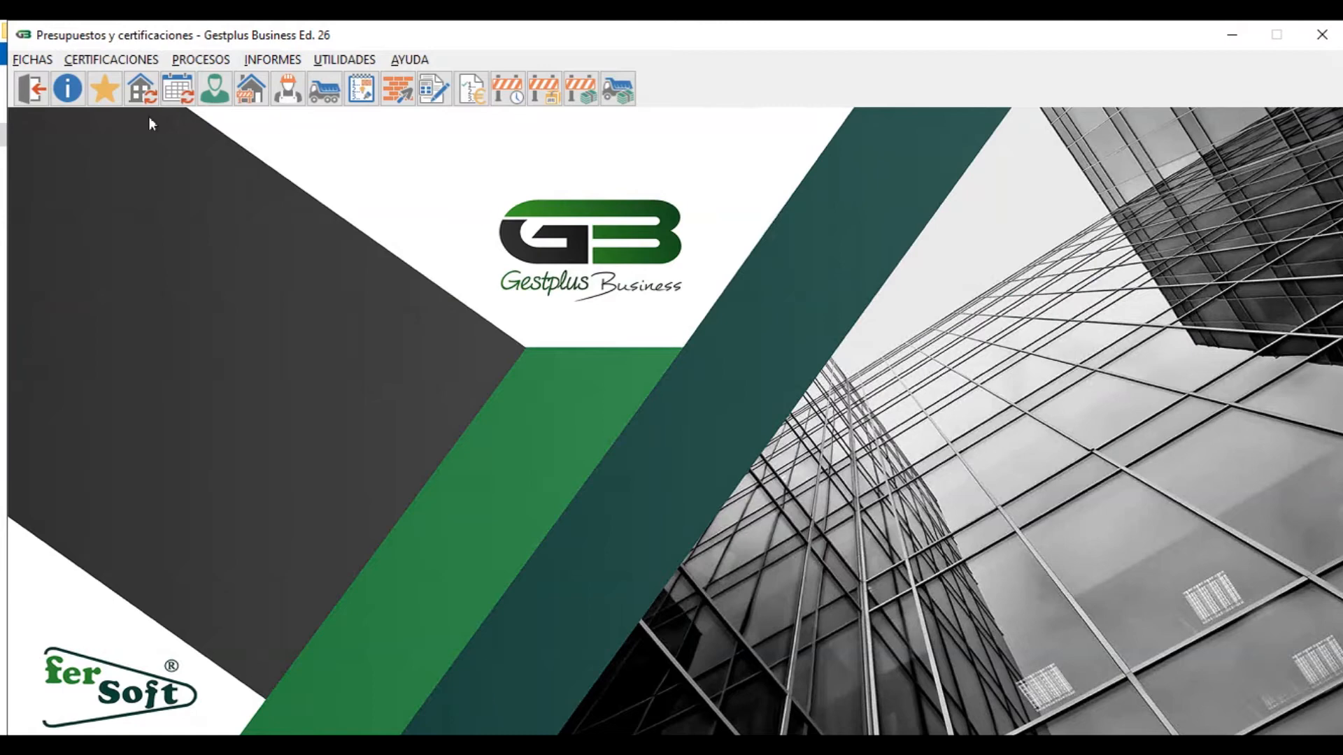
# Open the existing VIVIENDA UNIFAMILIAR budget for editing from the Presupuestos list.
pyautogui.click(137, 62)
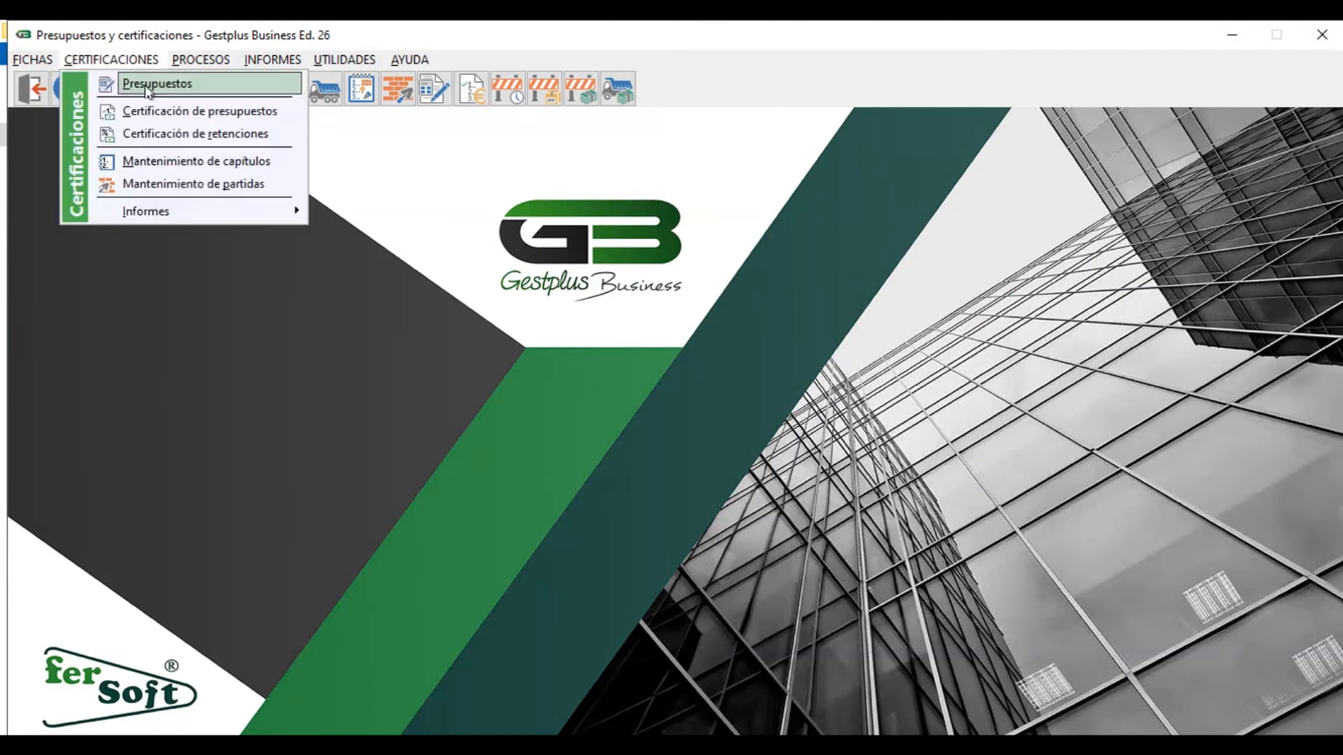
pyautogui.click(147, 86)
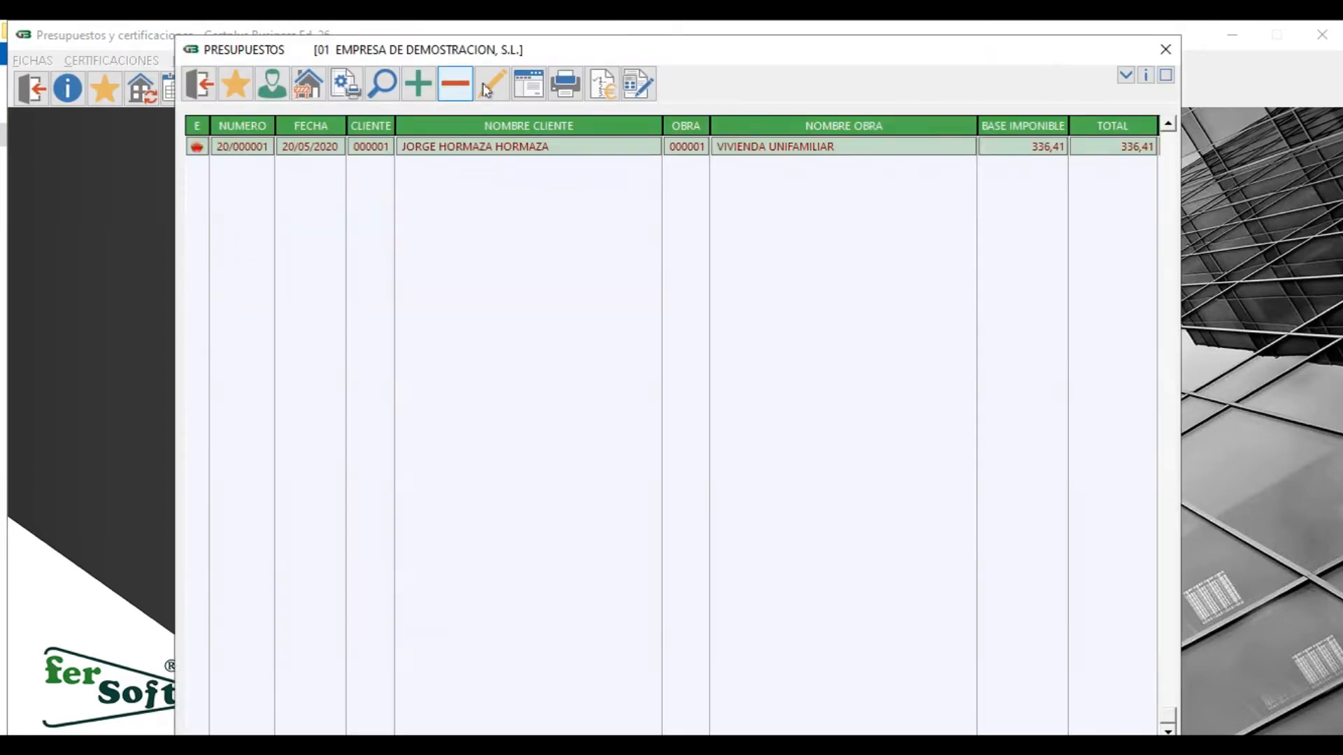
pyautogui.click(487, 88)
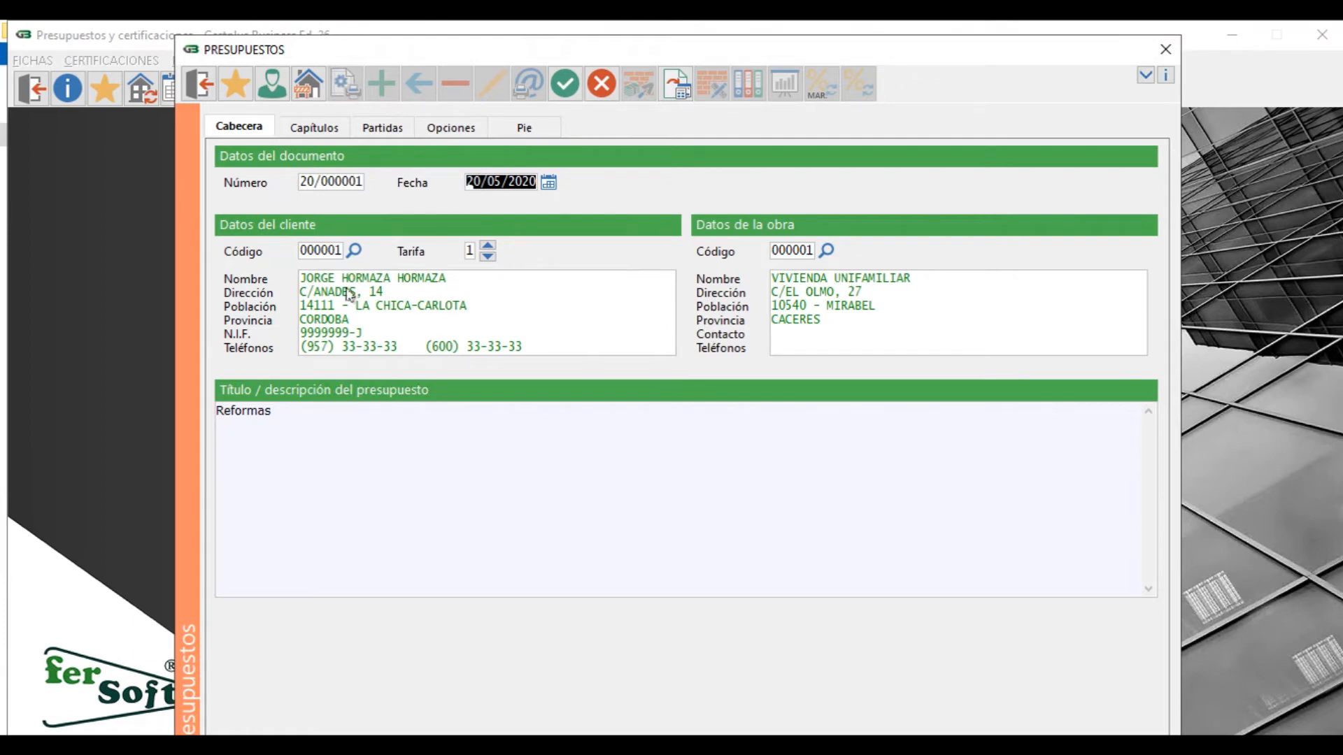
# Consult the client record and the project record linked to the budget header, closing each, and check the budget's title field.
pyautogui.click(269, 85)
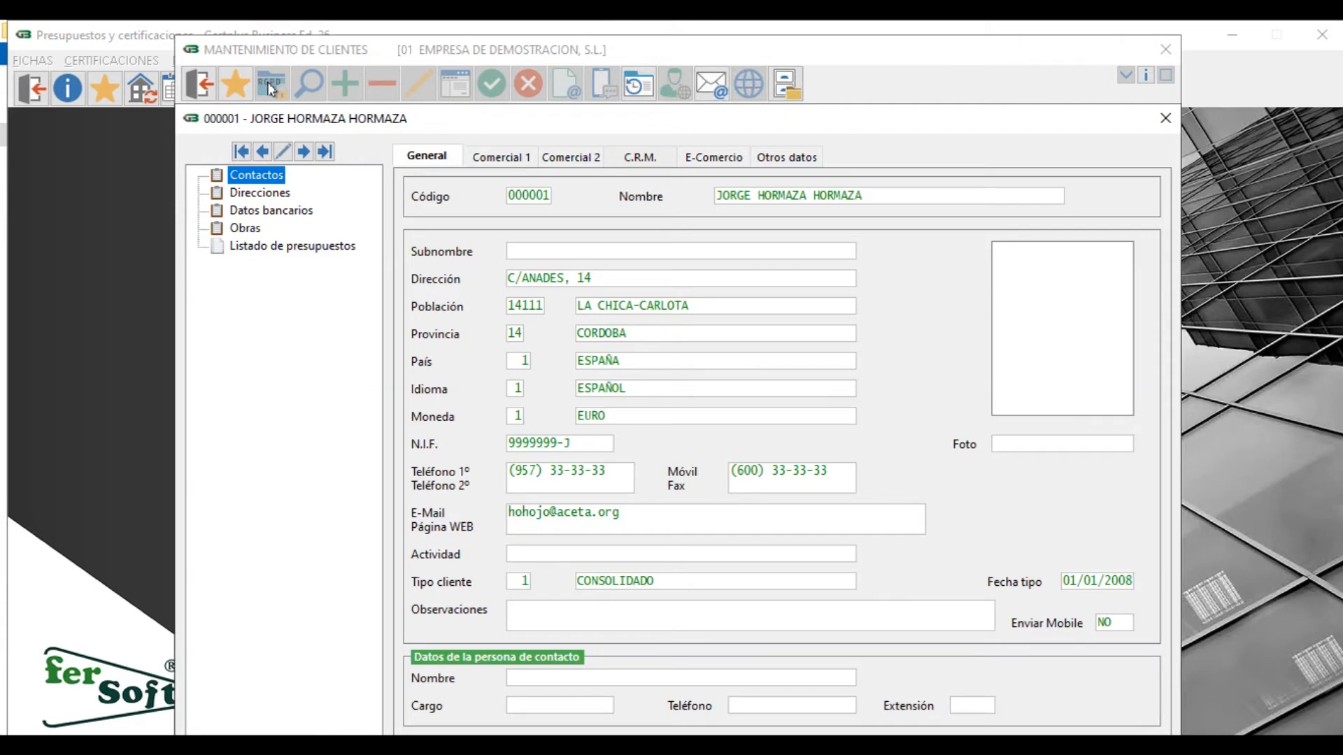
pyautogui.doubleClick(192, 118)
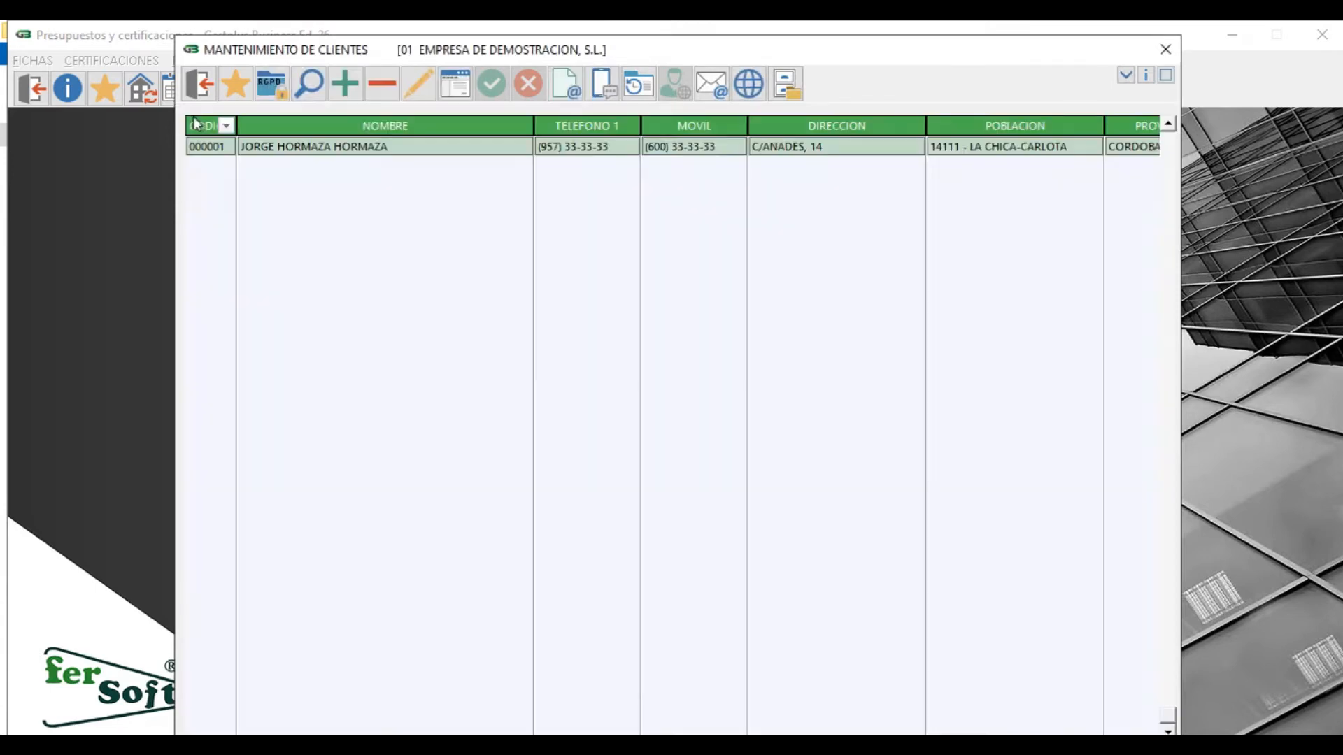
pyautogui.click(198, 85)
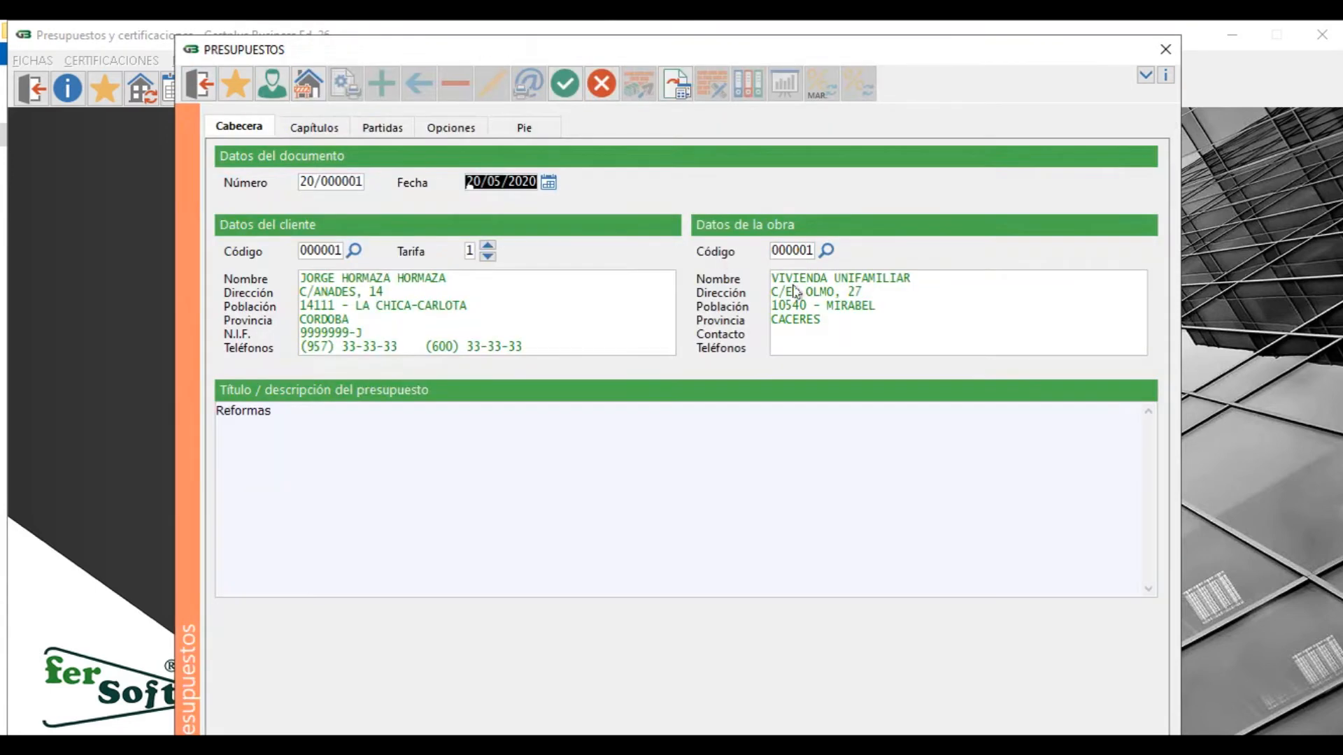
pyautogui.click(311, 87)
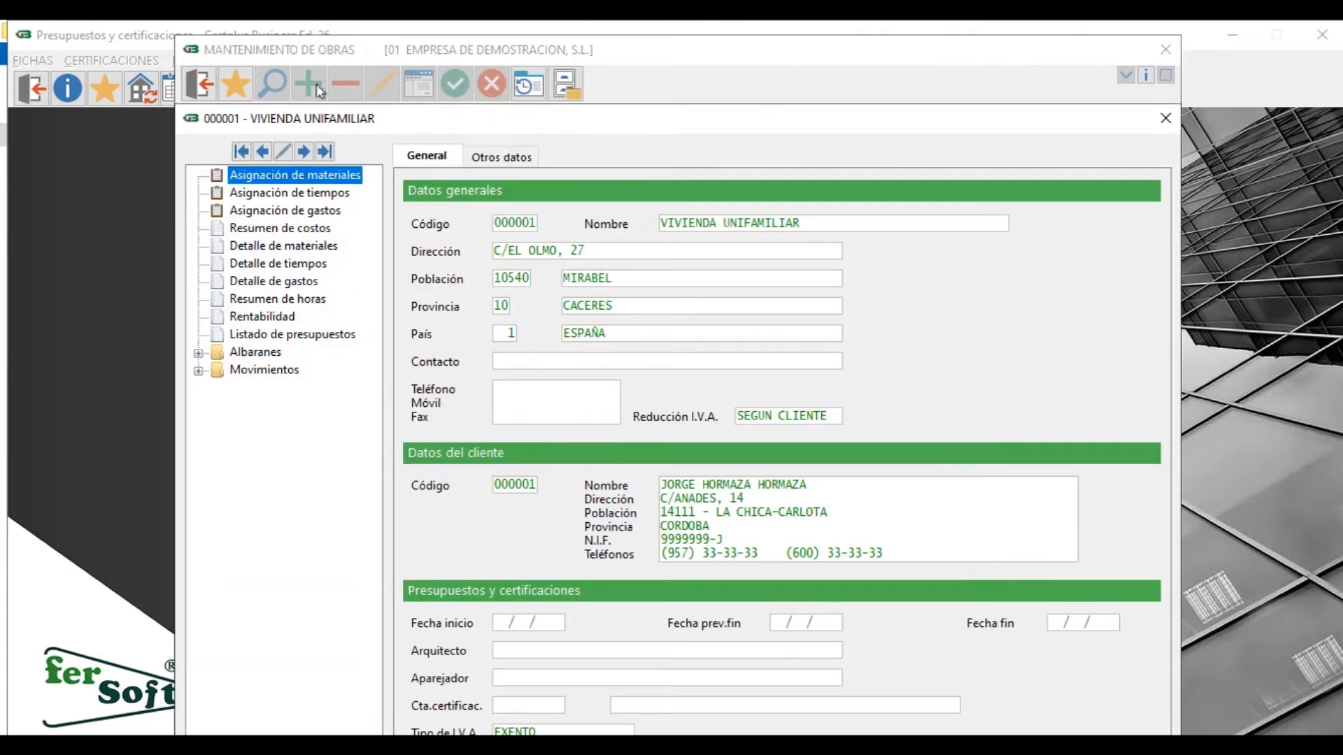
pyautogui.doubleClick(191, 119)
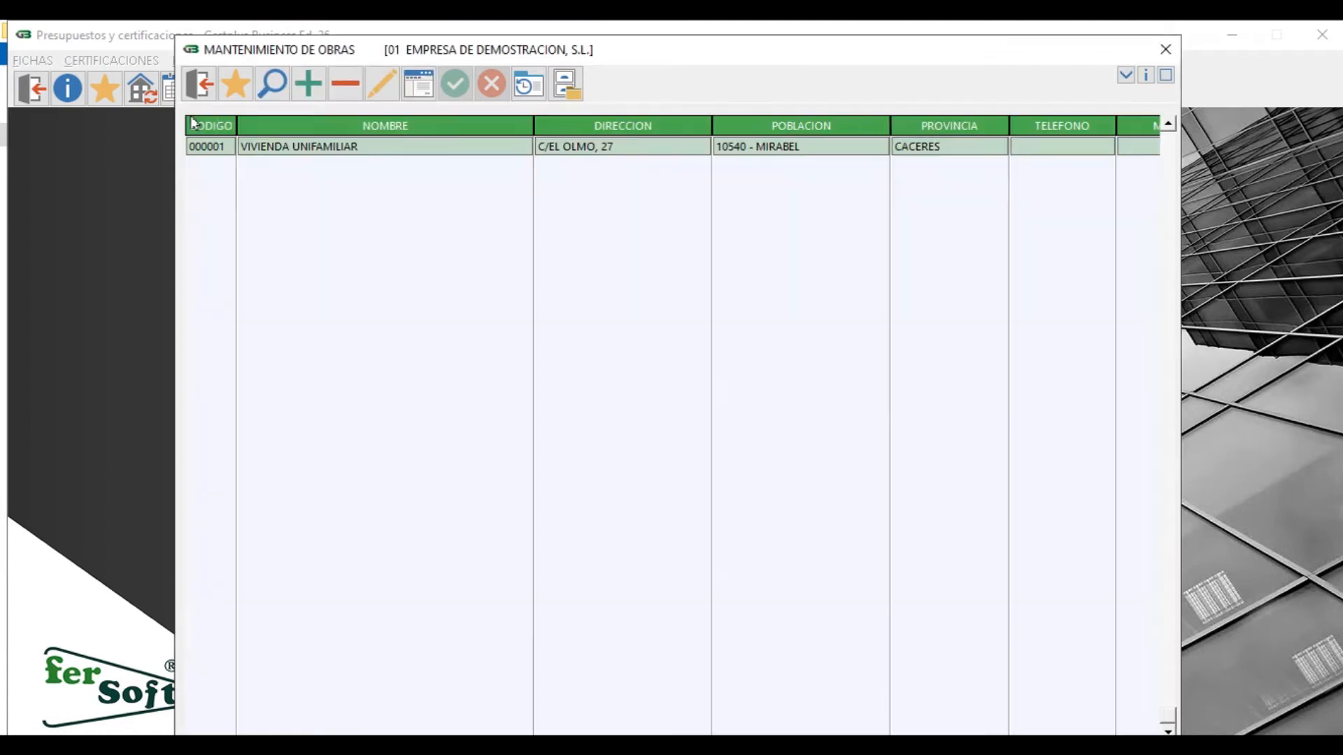
pyautogui.click(201, 87)
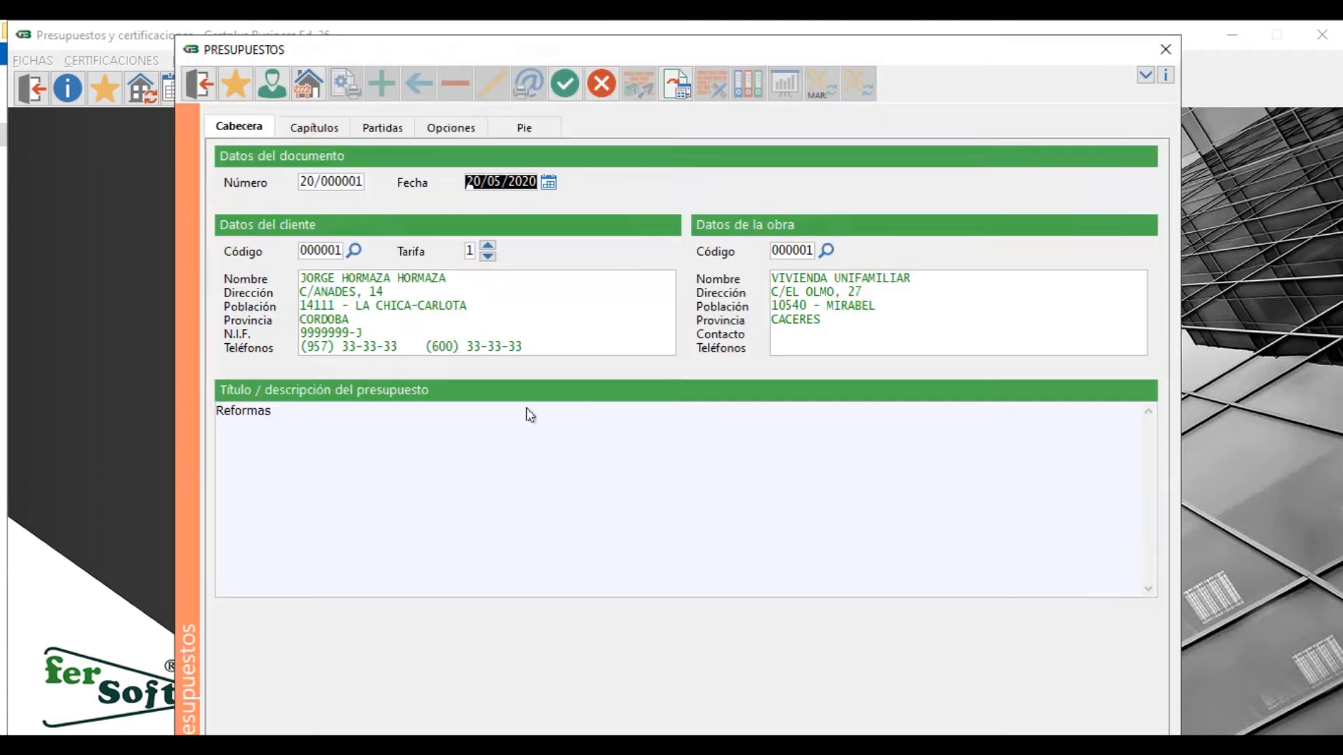
pyautogui.click(295, 412)
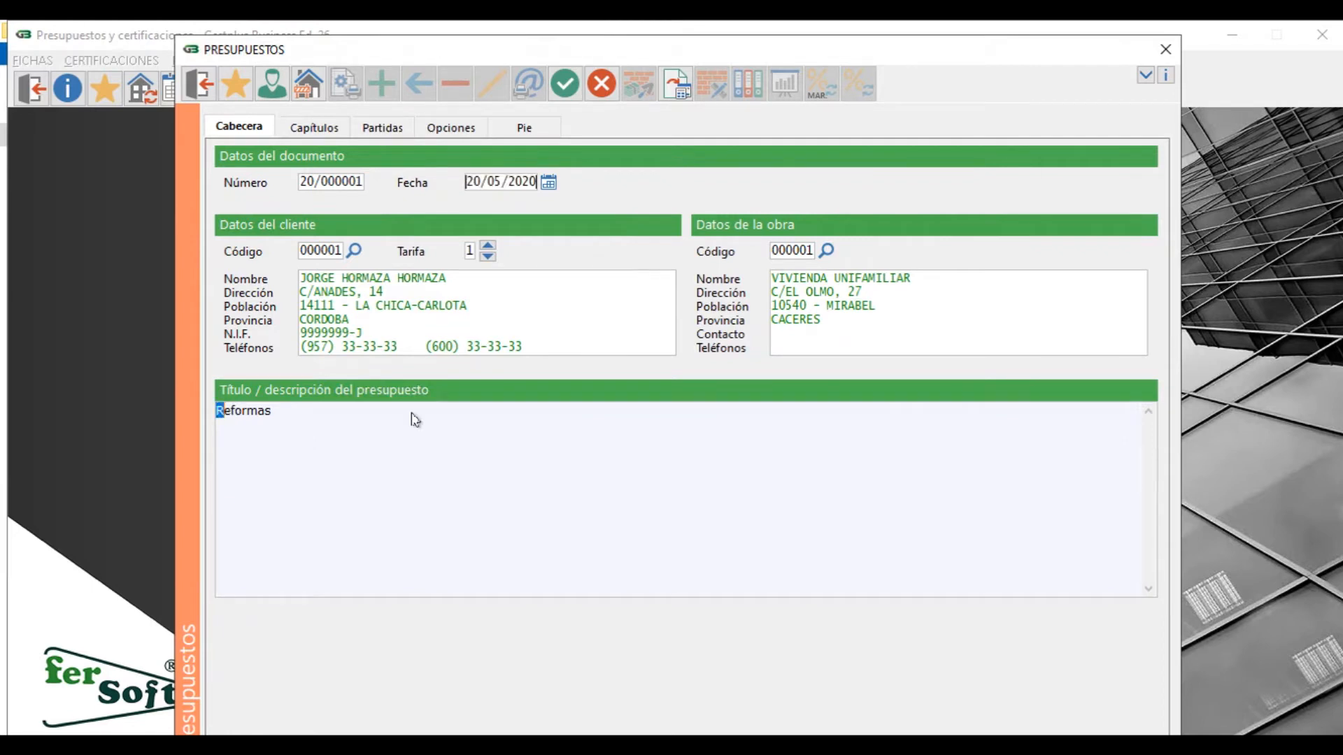
# Examine the budget's chapters DEMOLICIONES Y TRABAJOS PREVIOS and ACONDICIONAMIENTO DE TERRENOS, along with their subchapters and the subchapter list options.
pyautogui.click(314, 130)
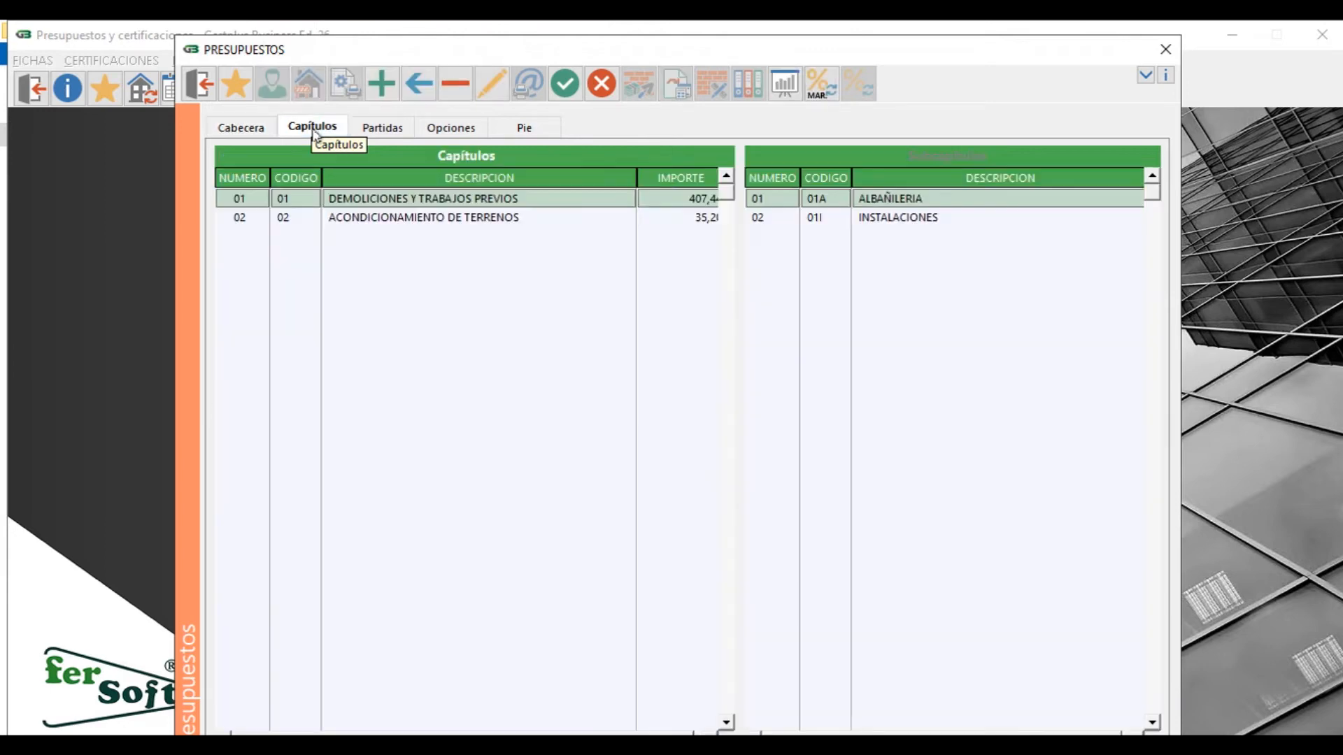
pyautogui.click(342, 217)
pyautogui.click(342, 200)
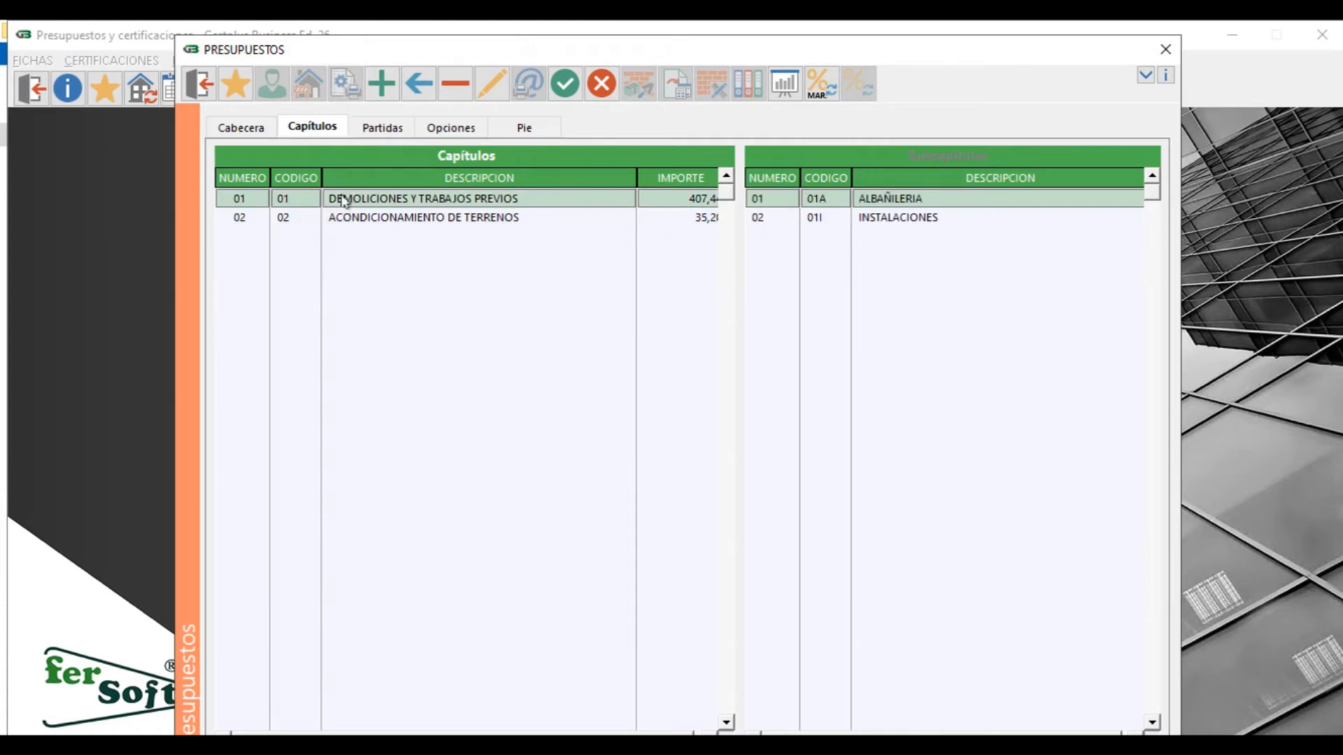
pyautogui.click(378, 98)
pyautogui.click(717, 460)
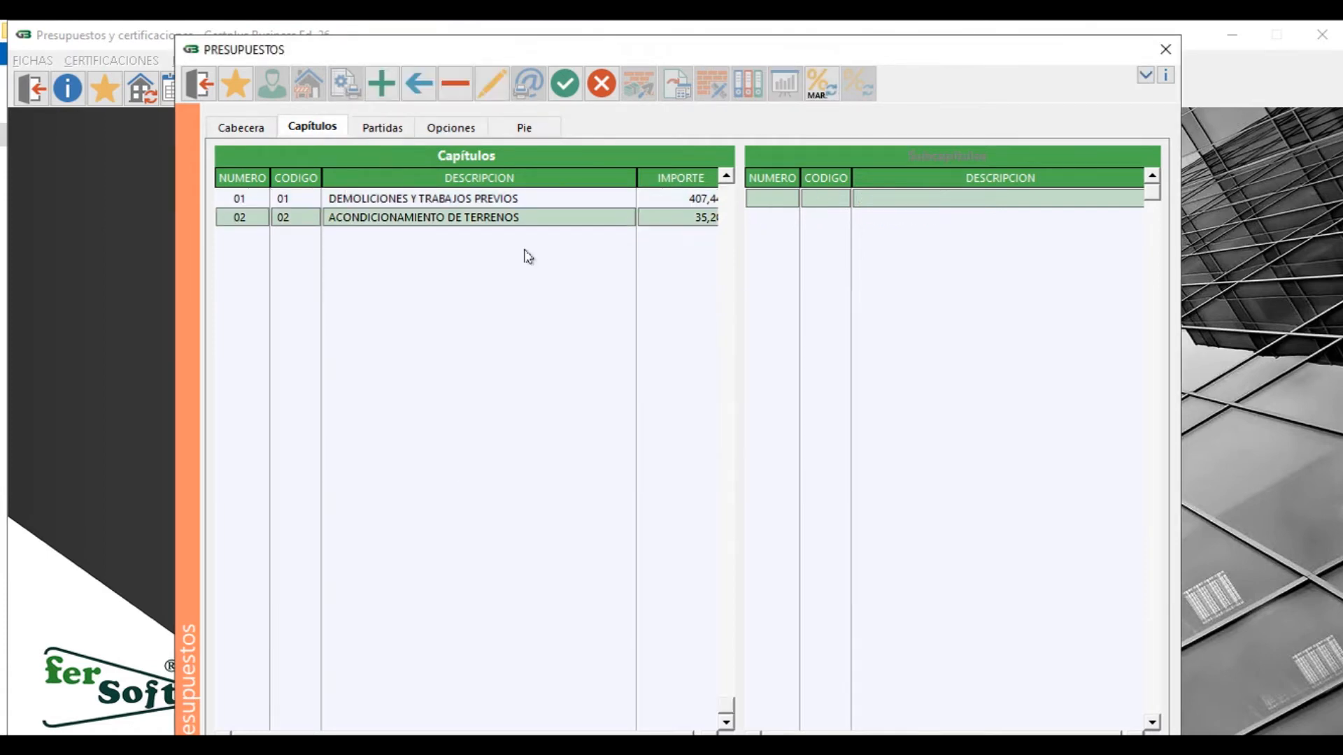
pyautogui.click(480, 201)
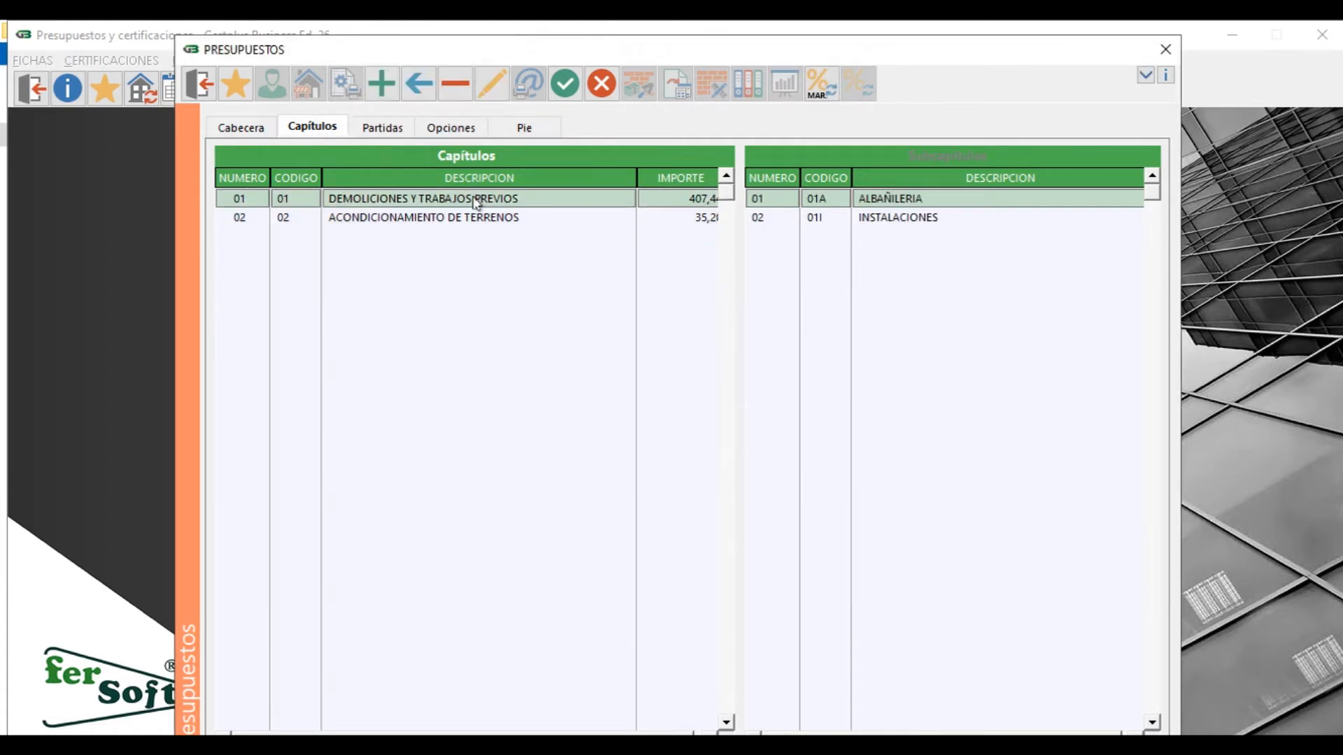
pyautogui.rightClick(867, 214)
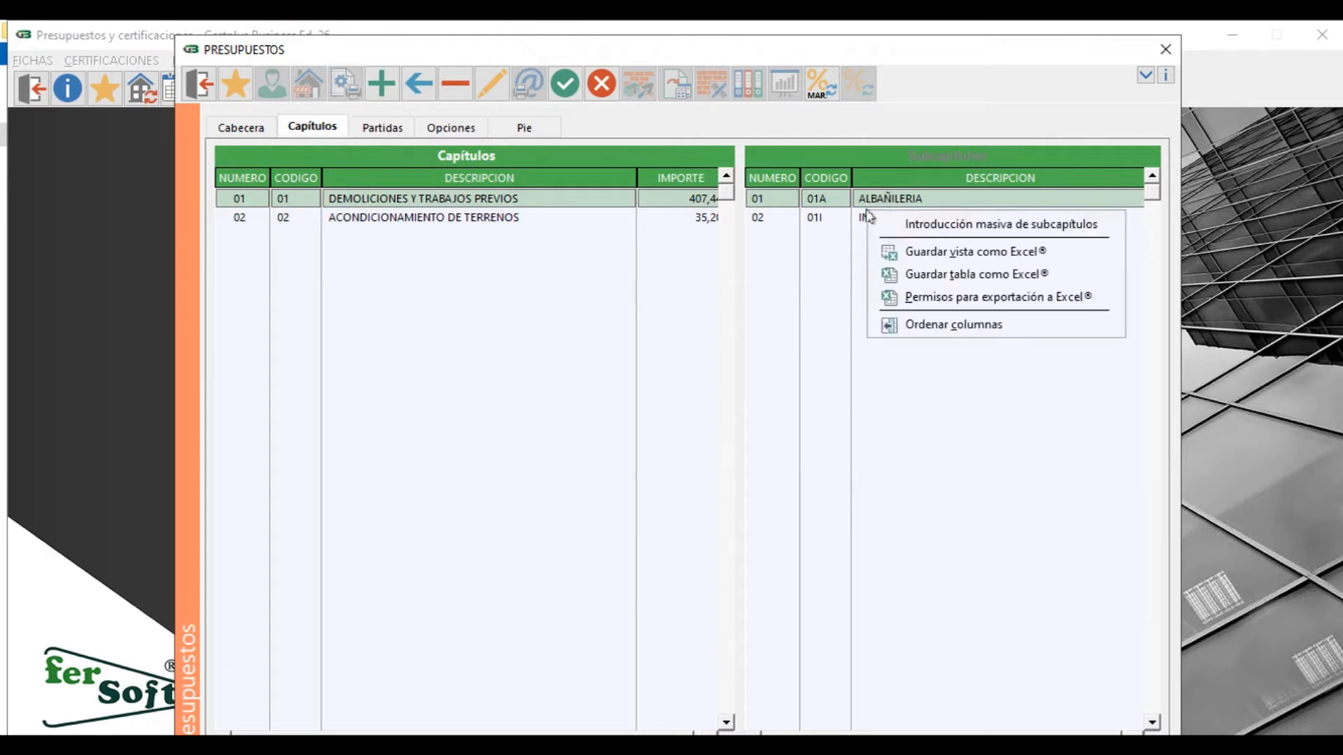
pyautogui.click(804, 264)
pyautogui.click(711, 217)
pyautogui.click(694, 201)
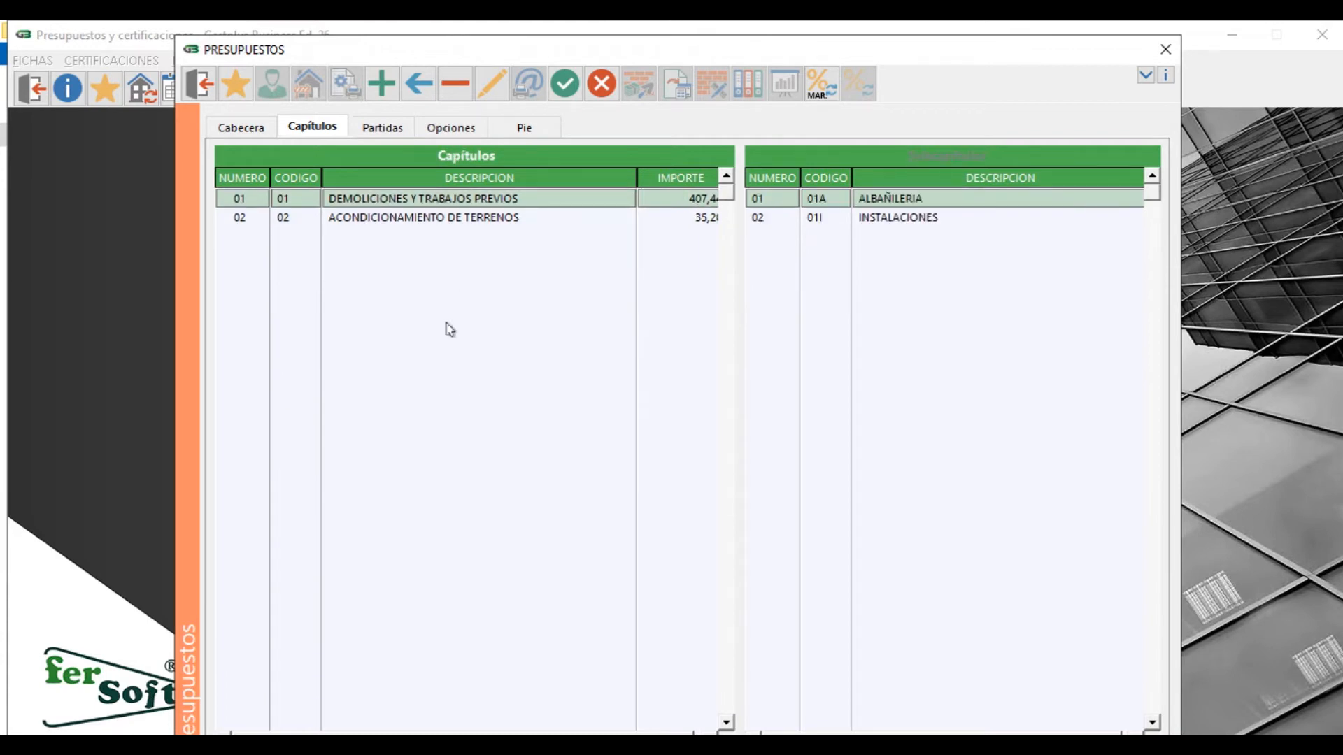
# Examine the items of chapter 01, subchapter ALBAÑILERIA, comparing the descriptions and measurements of the CALORIF.EXT.COQUI and GAS HALON 1301 items.
pyautogui.click(382, 127)
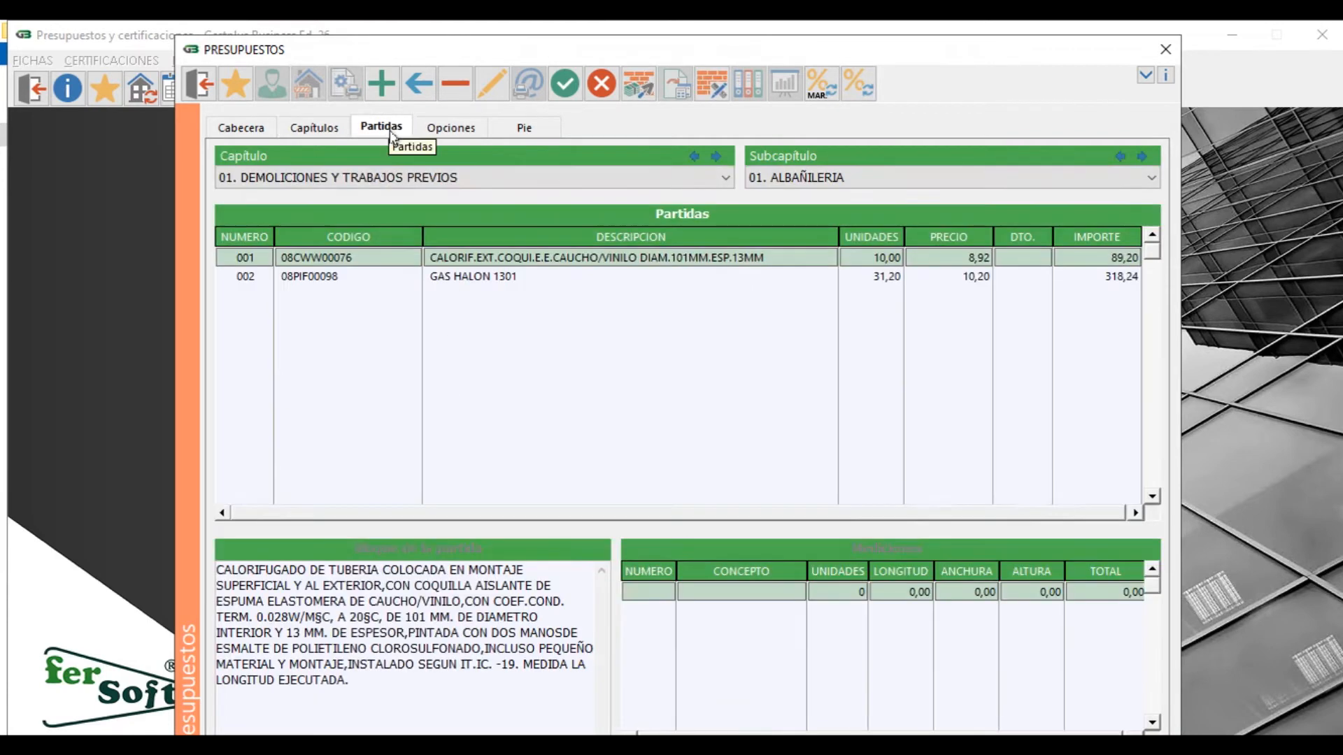
pyautogui.click(404, 180)
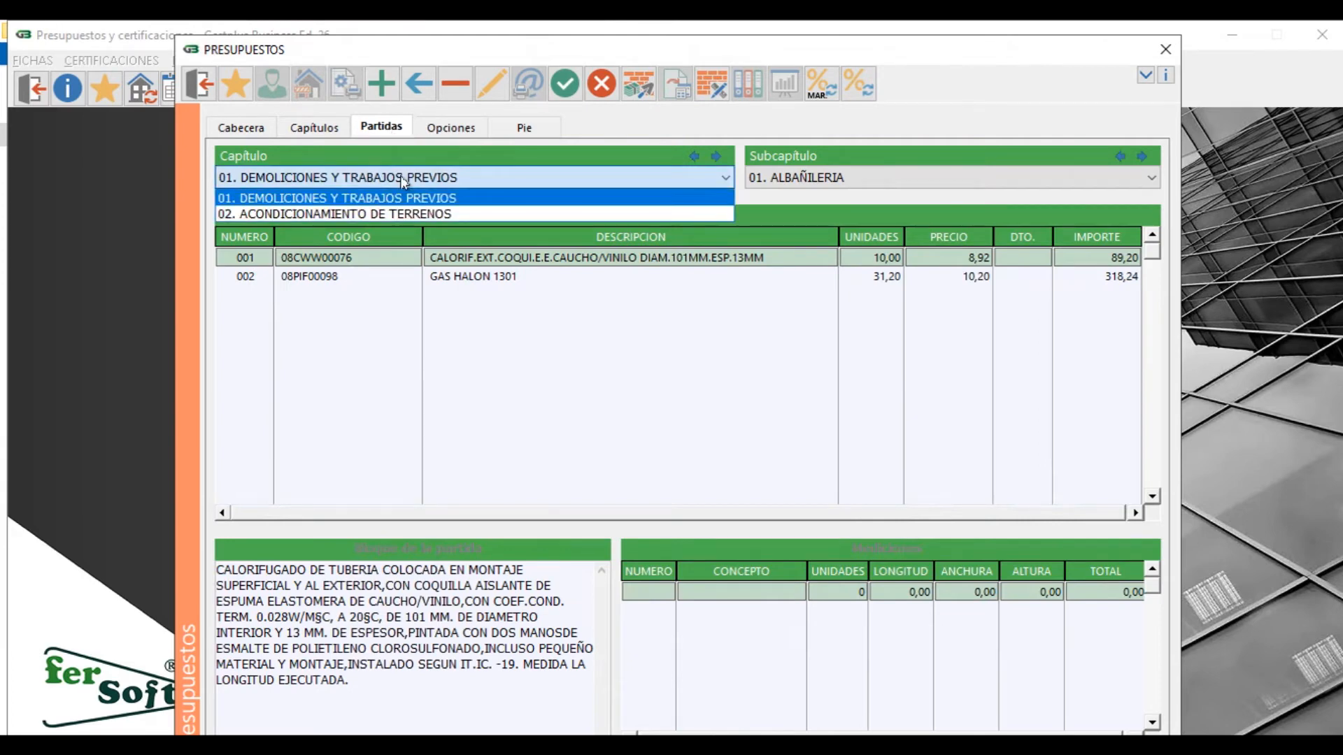
pyautogui.click(403, 181)
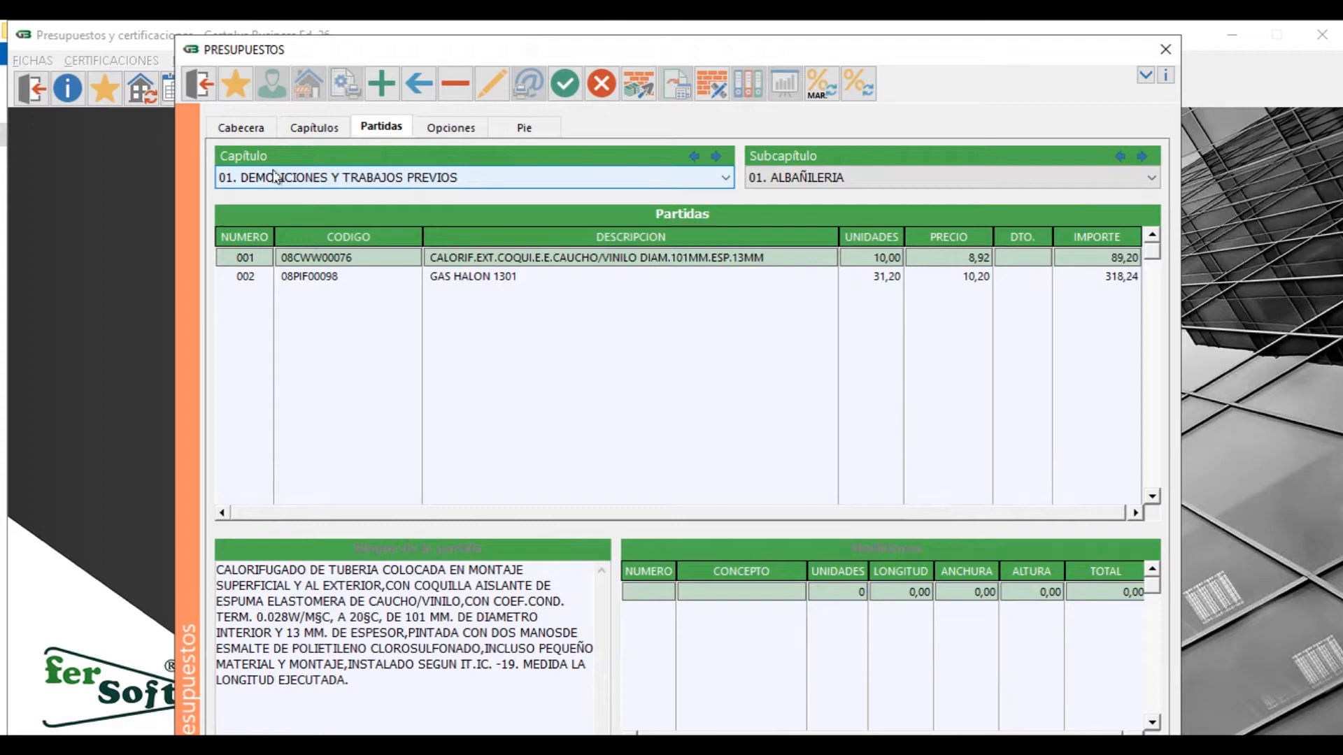
pyautogui.click(461, 280)
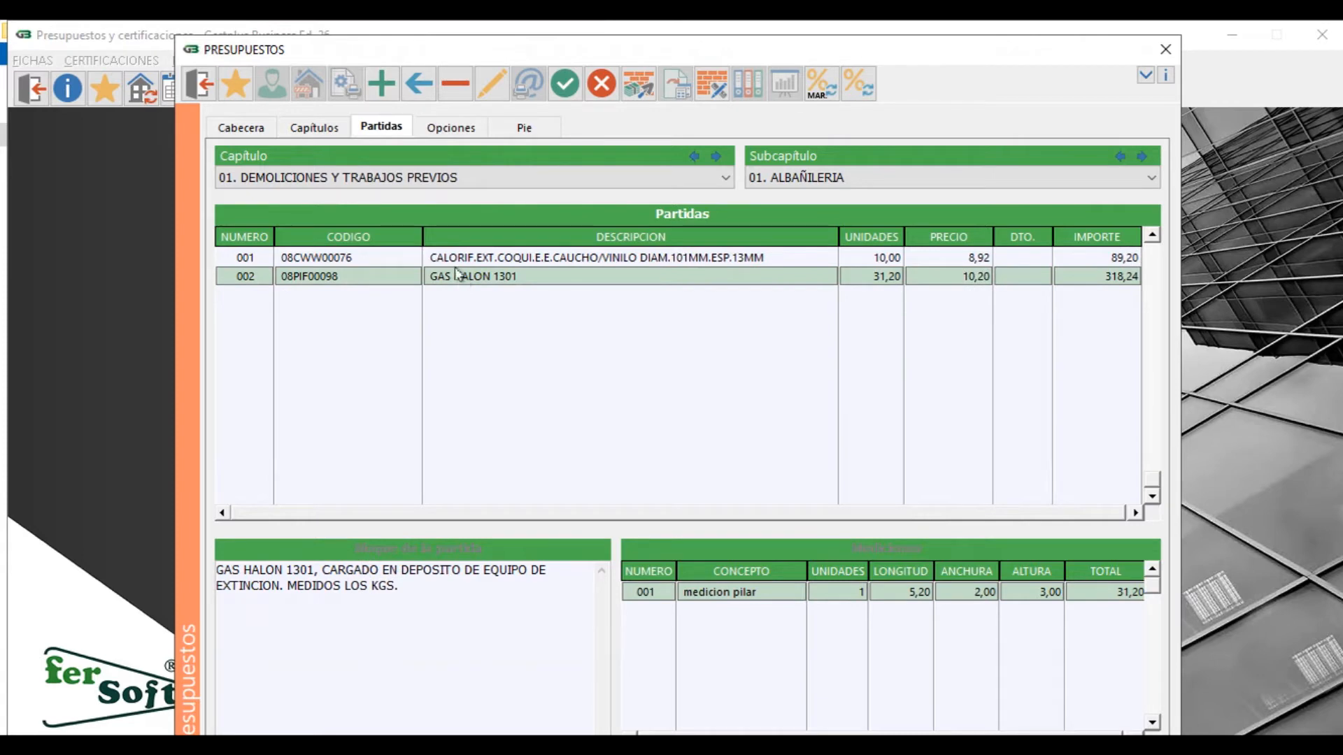
pyautogui.click(459, 261)
pyautogui.click(456, 279)
pyautogui.click(575, 259)
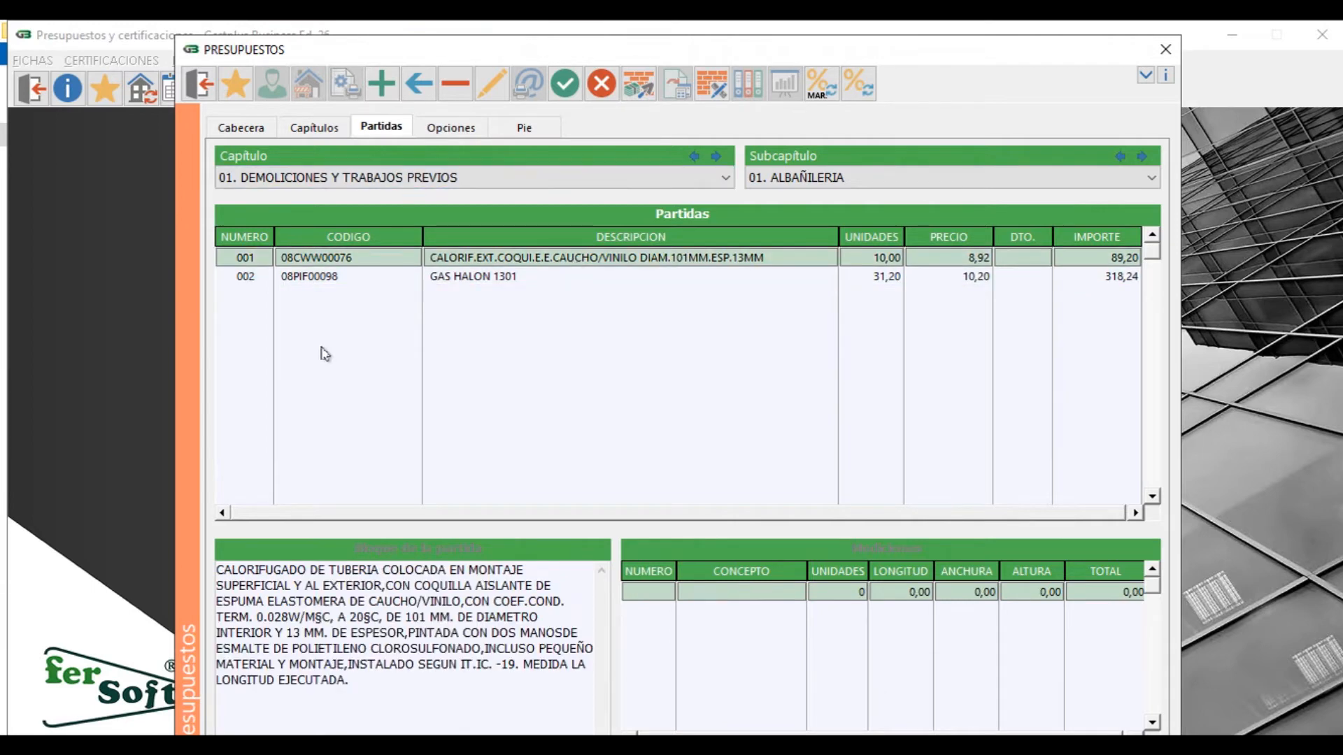
# View the cost management of item 08CWW00076 and its option for loading predefined costs, and cancel out of it.
pyautogui.click(631, 87)
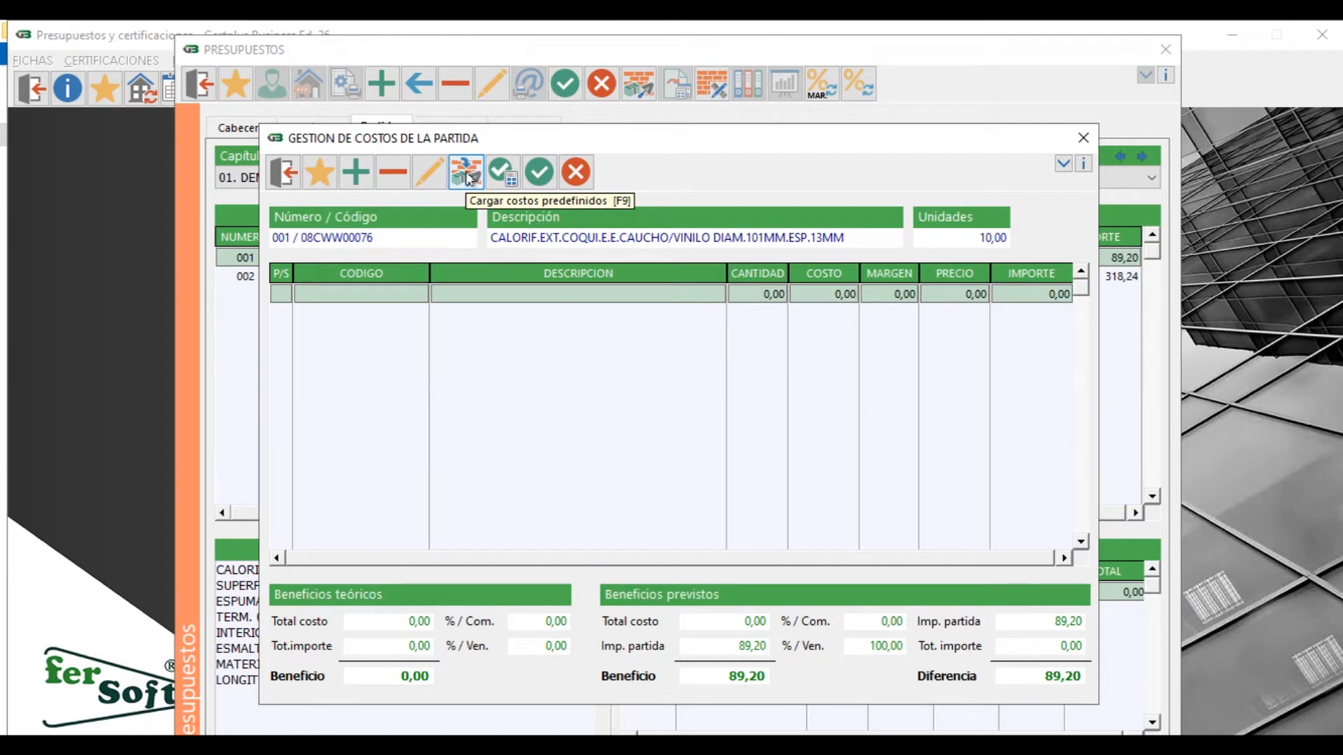
pyautogui.click(1083, 138)
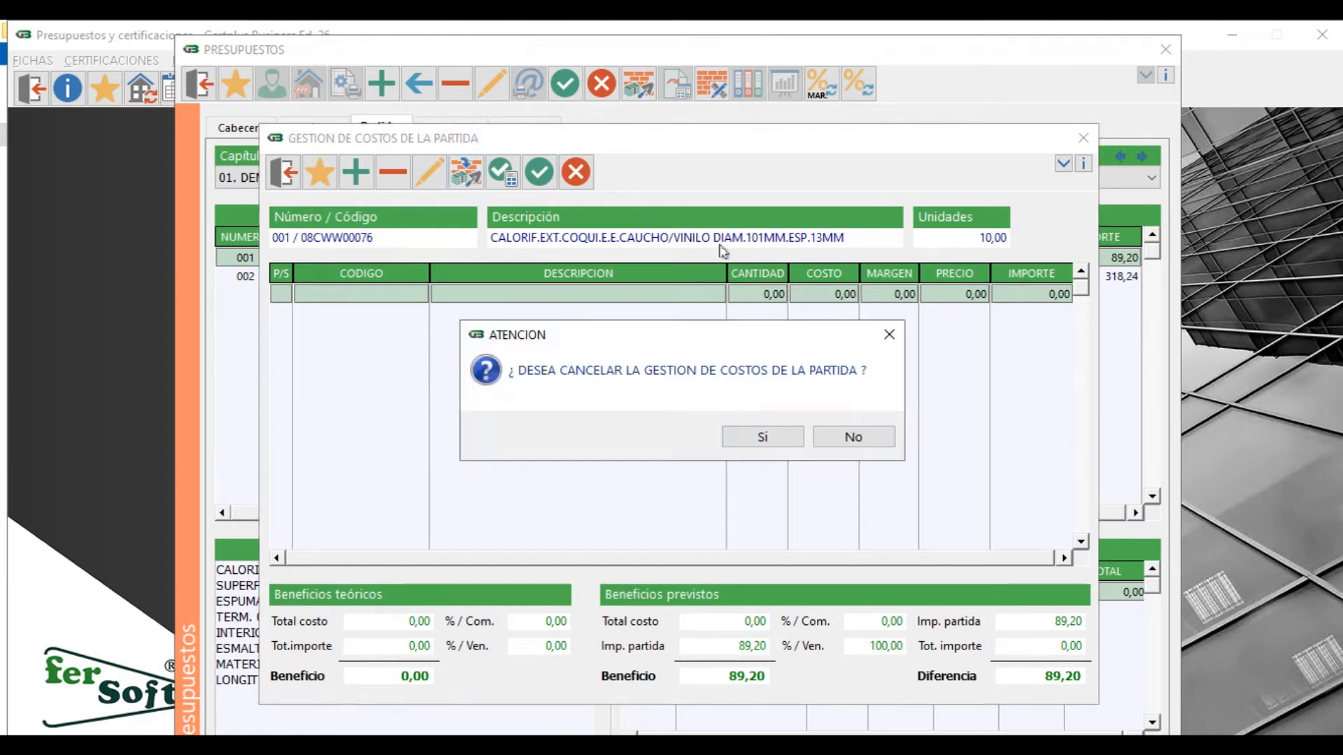
pyautogui.click(742, 438)
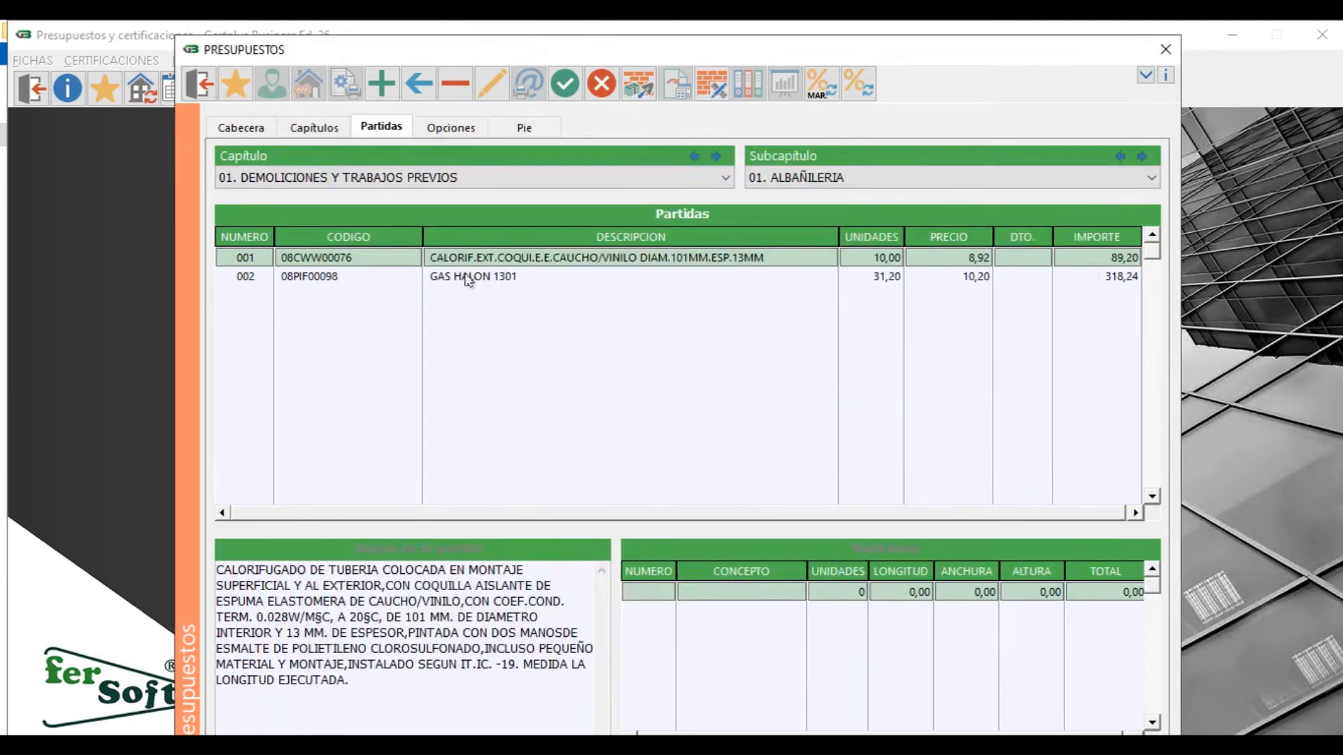
# Load the predefined costs into item 01AAB00001 of chapter 02 ACONDICIONAMIENTO DE TERRENOS and accept its cost management.
pyautogui.click(388, 180)
pyautogui.click(388, 214)
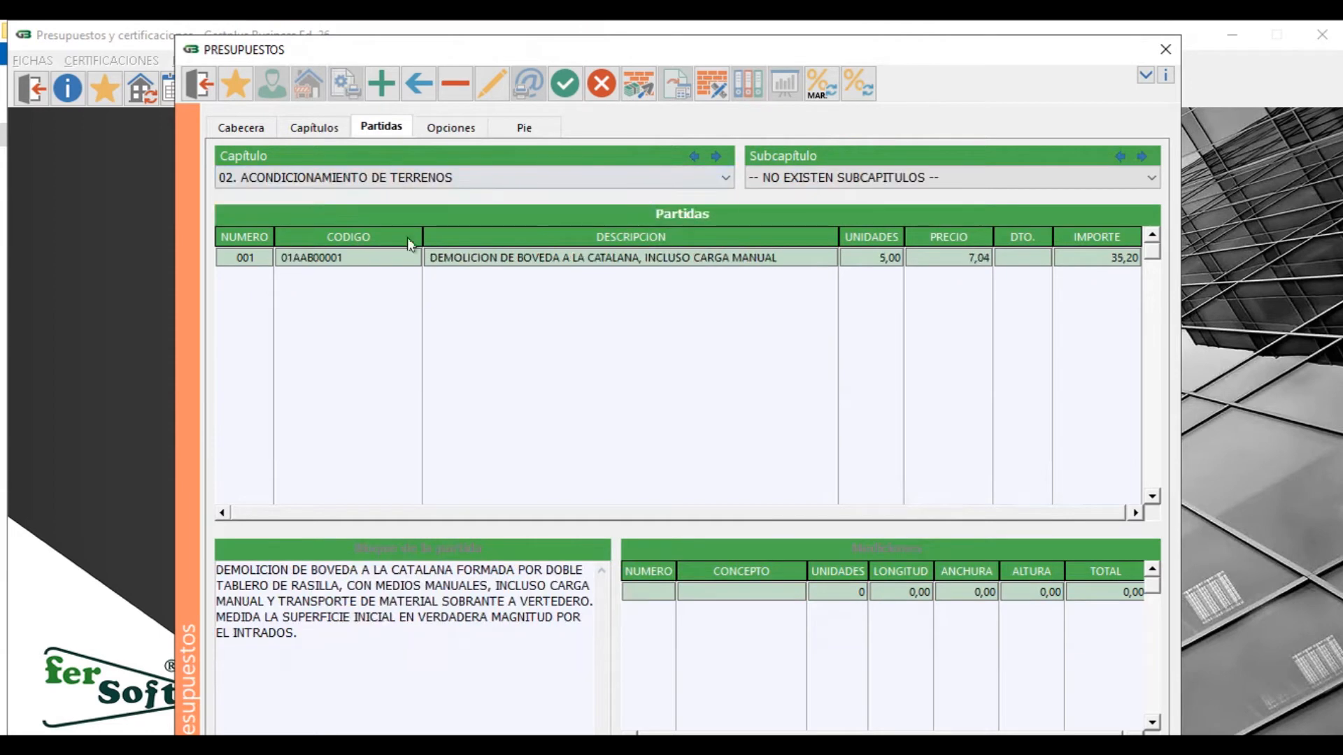
pyautogui.click(637, 91)
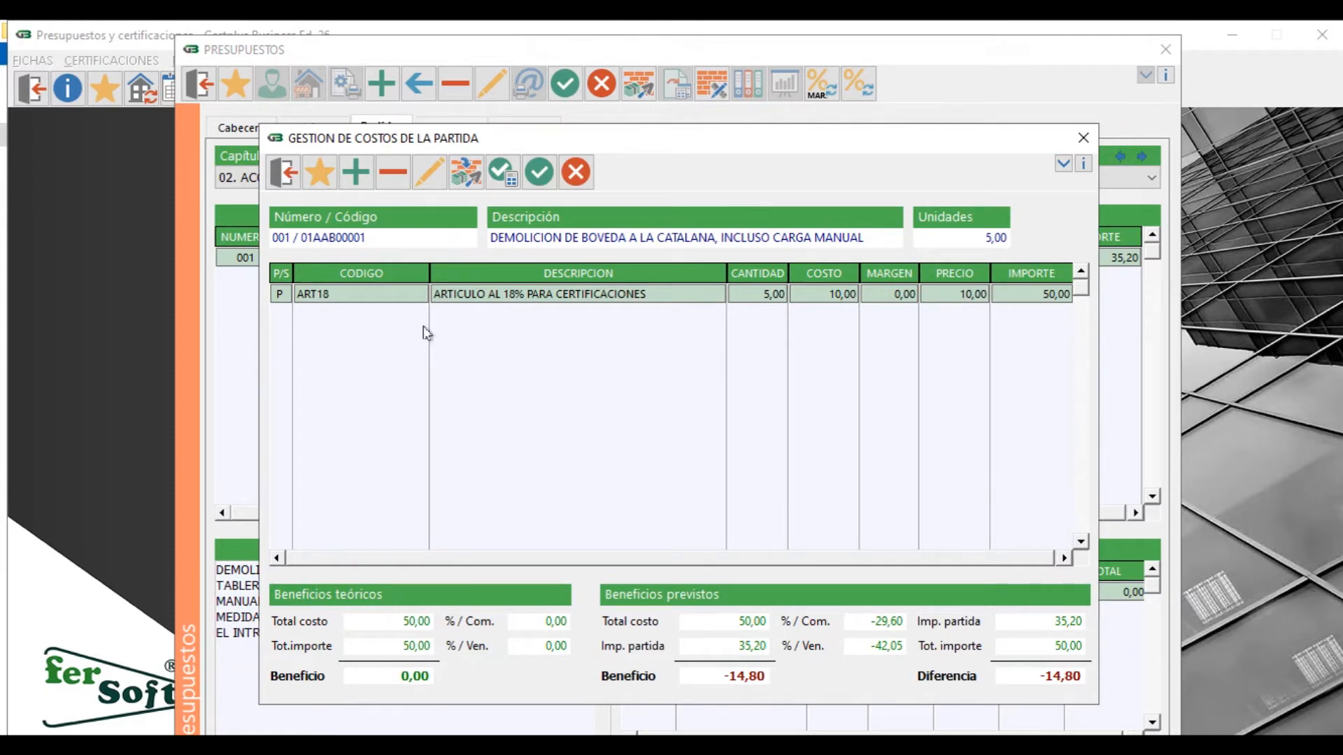
pyautogui.click(462, 173)
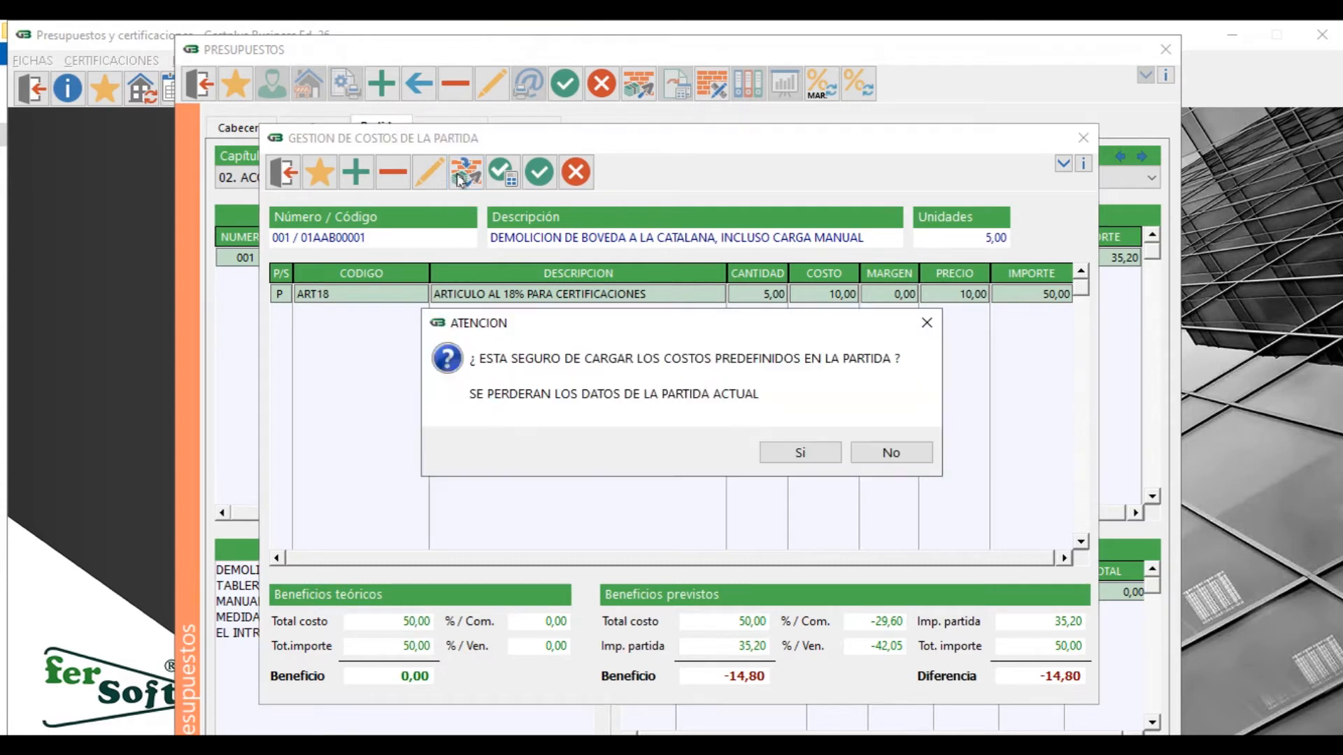
pyautogui.click(783, 450)
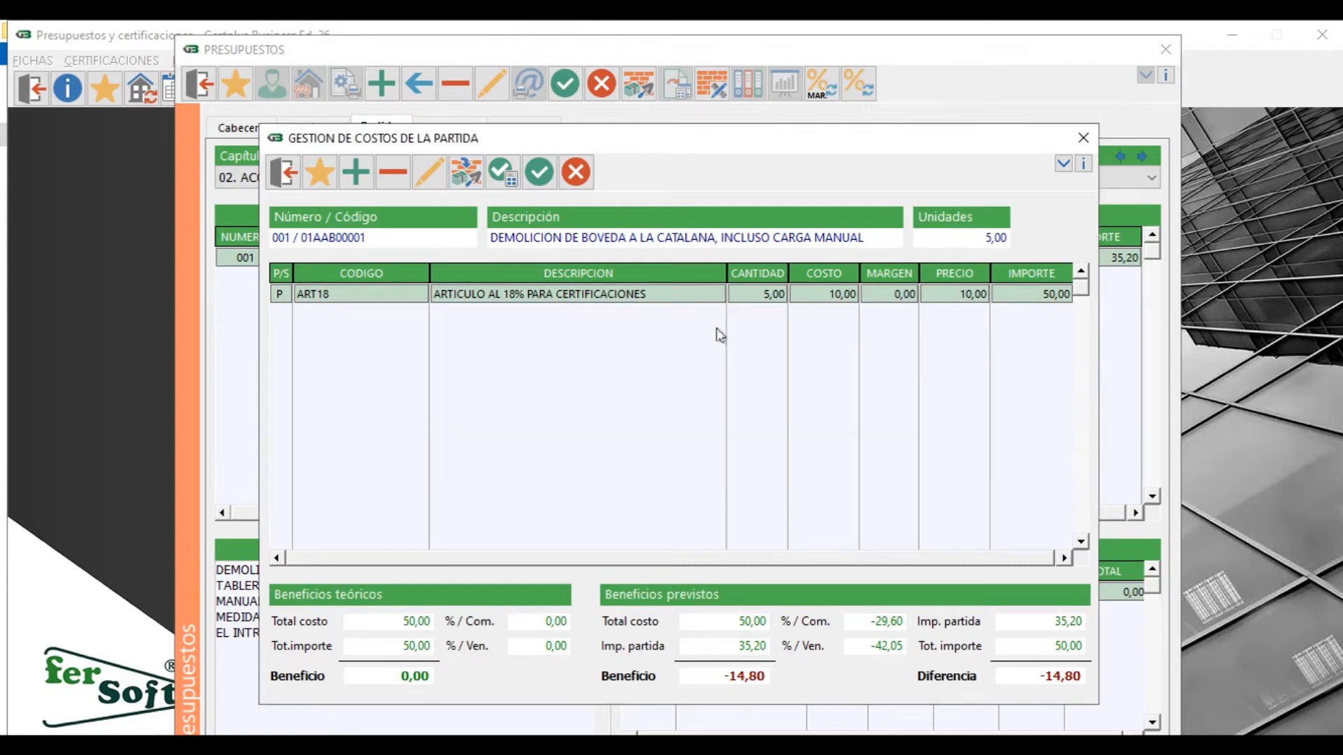
pyautogui.click(541, 177)
# Review the budget's payment and discount options, print types and list of available budget states, and exit the budget without saving changes.
pyautogui.click(451, 129)
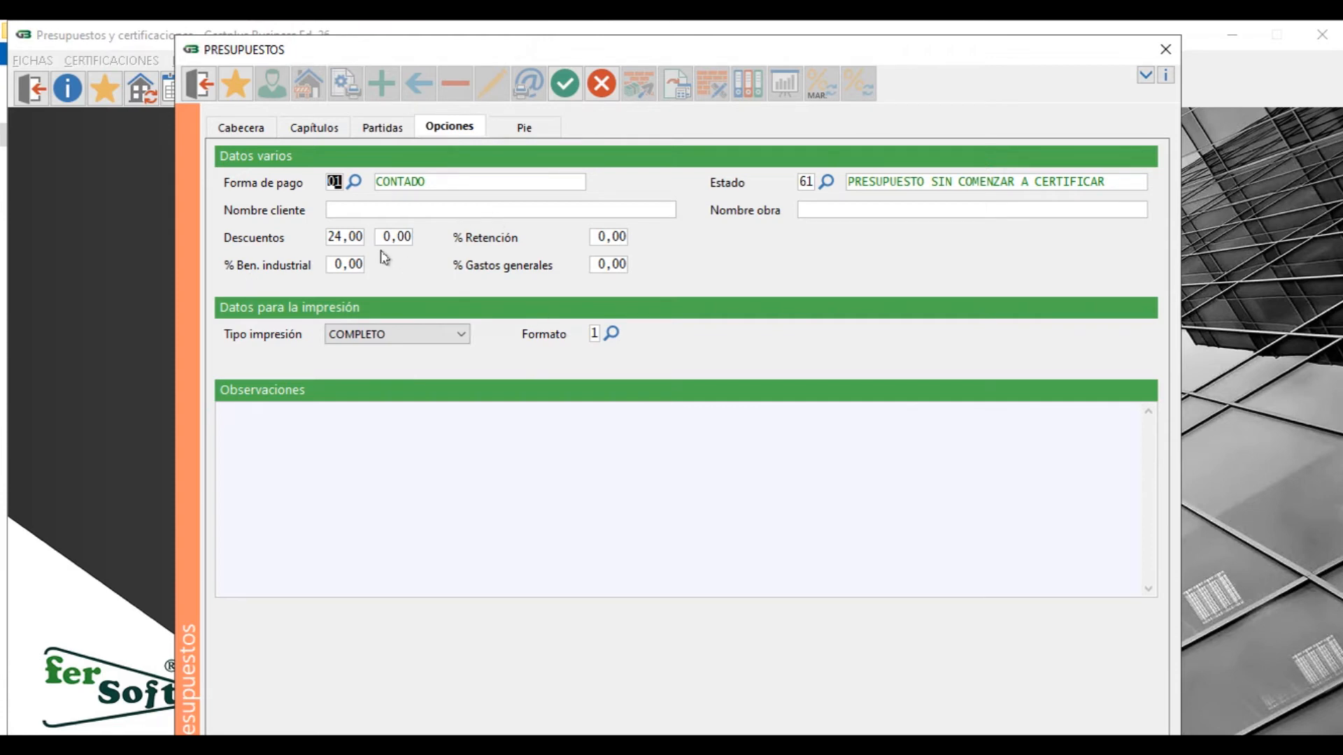
pyautogui.click(461, 335)
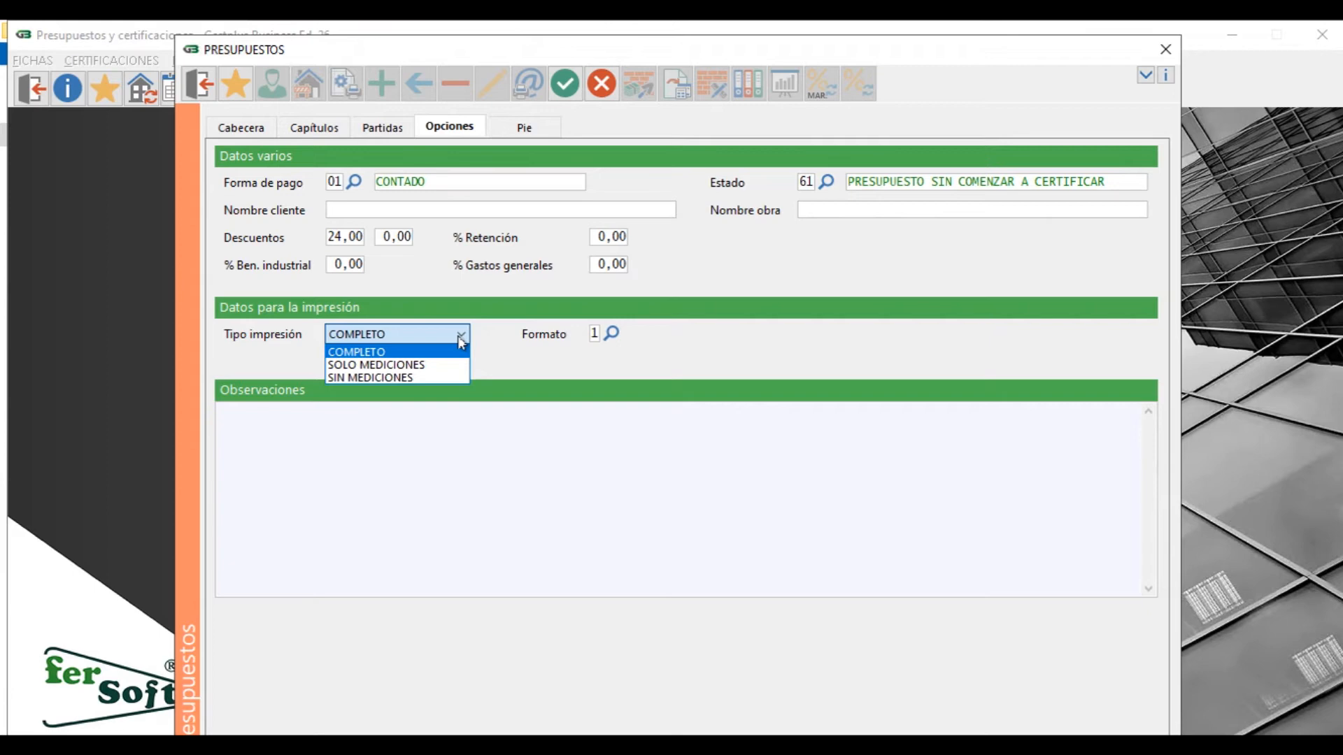
pyautogui.click(445, 434)
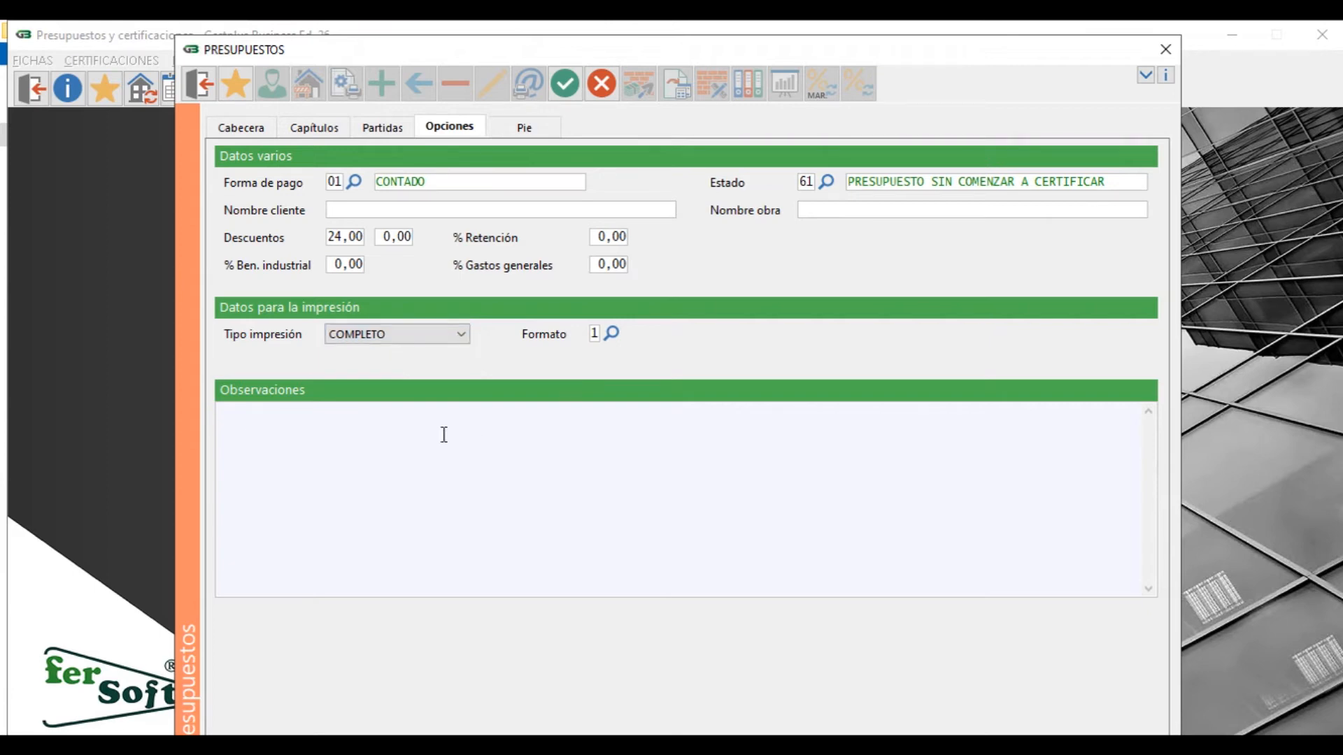
pyautogui.click(250, 420)
pyautogui.click(825, 181)
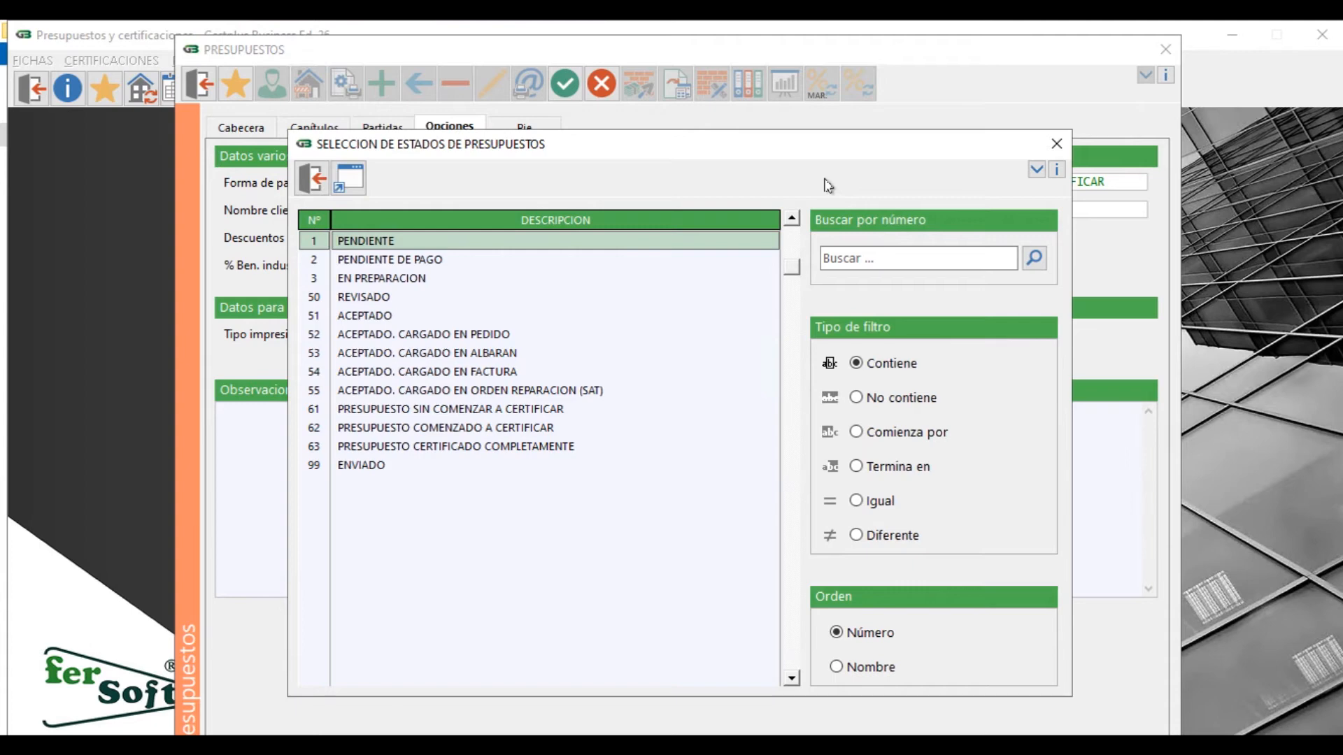
pyautogui.click(319, 181)
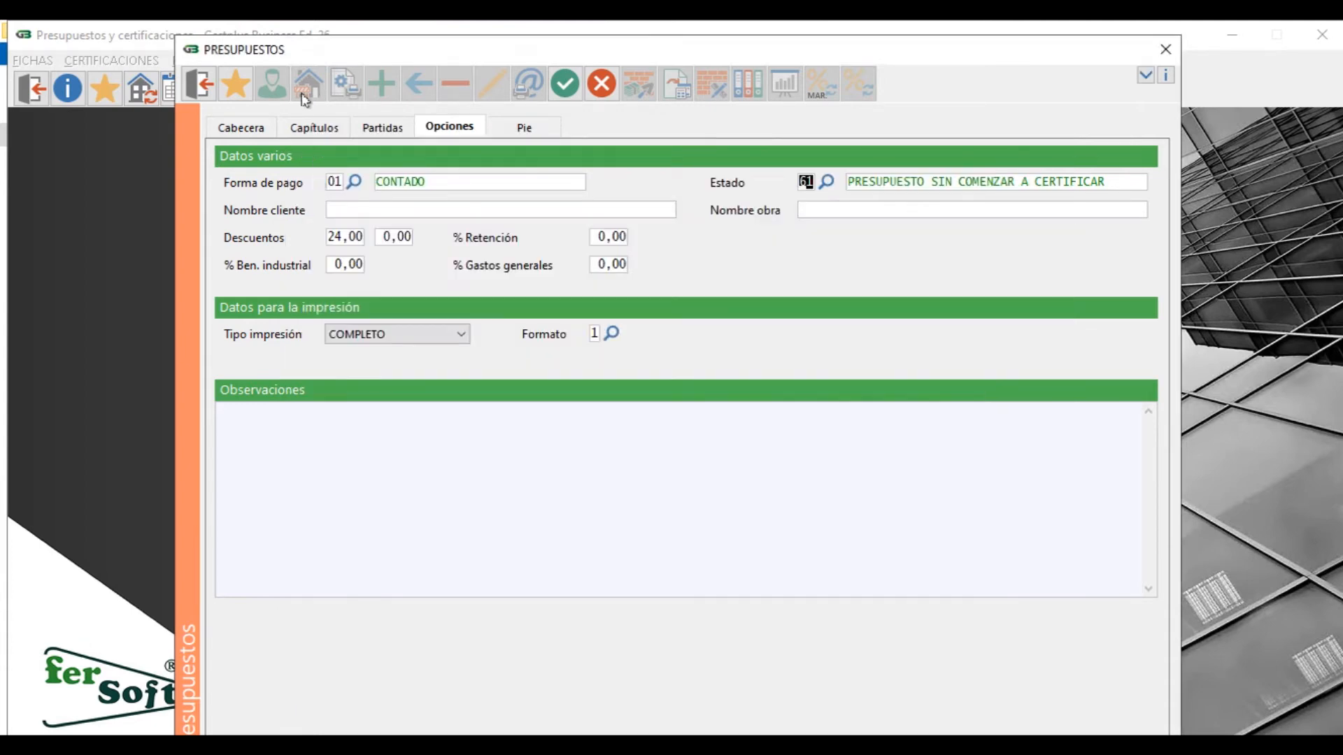
pyautogui.click(210, 84)
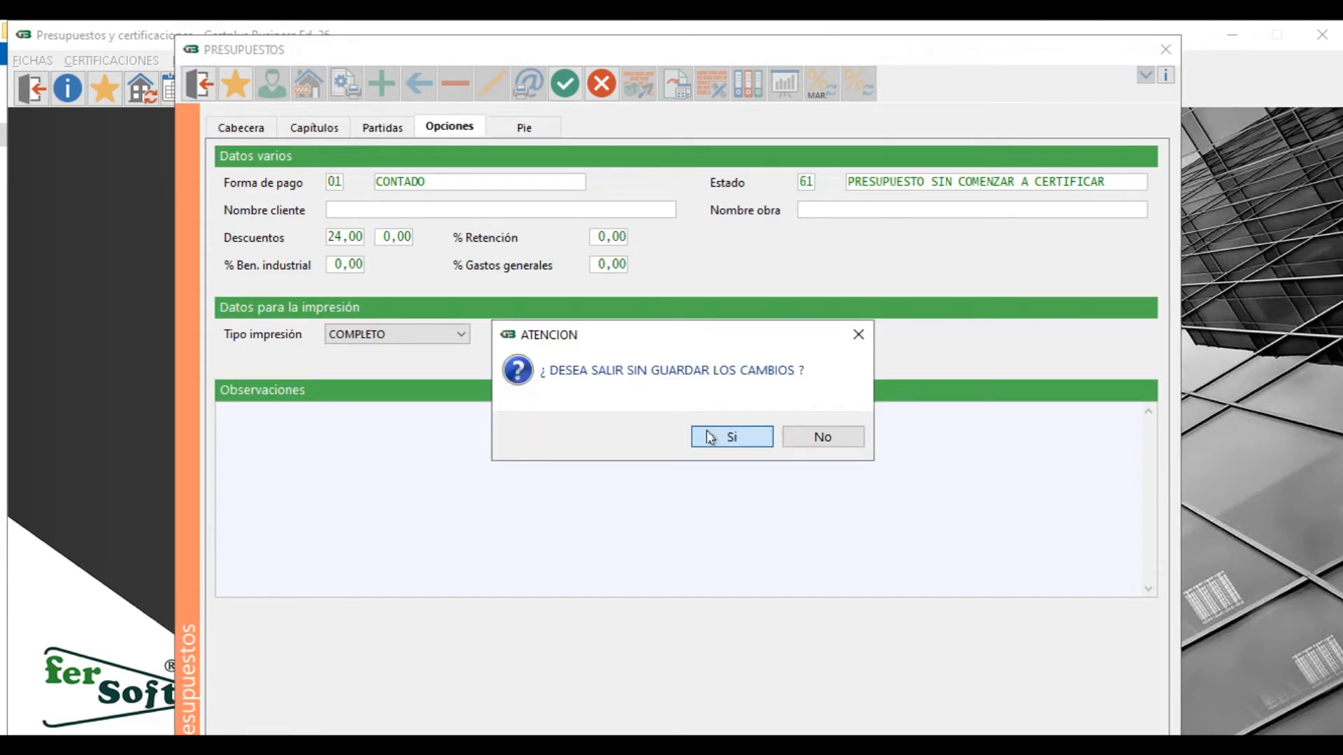
pyautogui.click(695, 435)
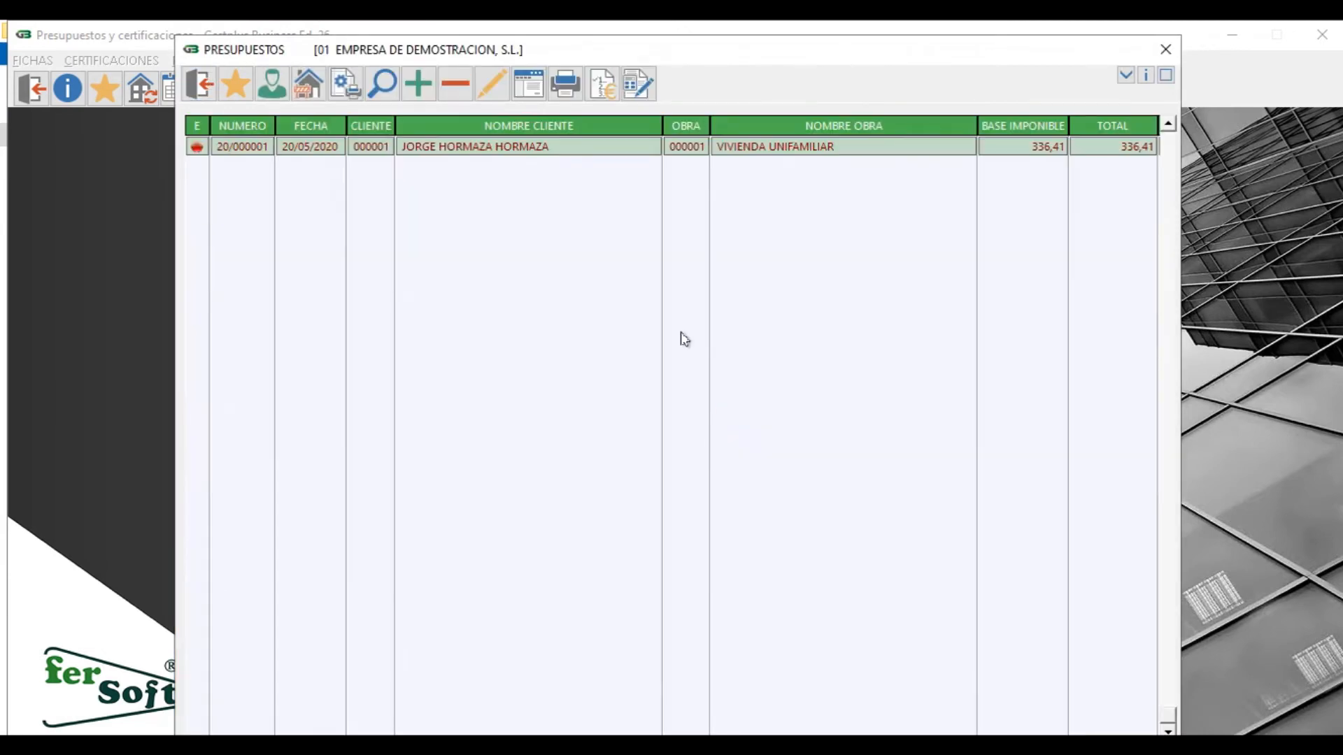
# Generate a print preview of the budget with the COMPLETO print type and format 1.
pyautogui.click(568, 87)
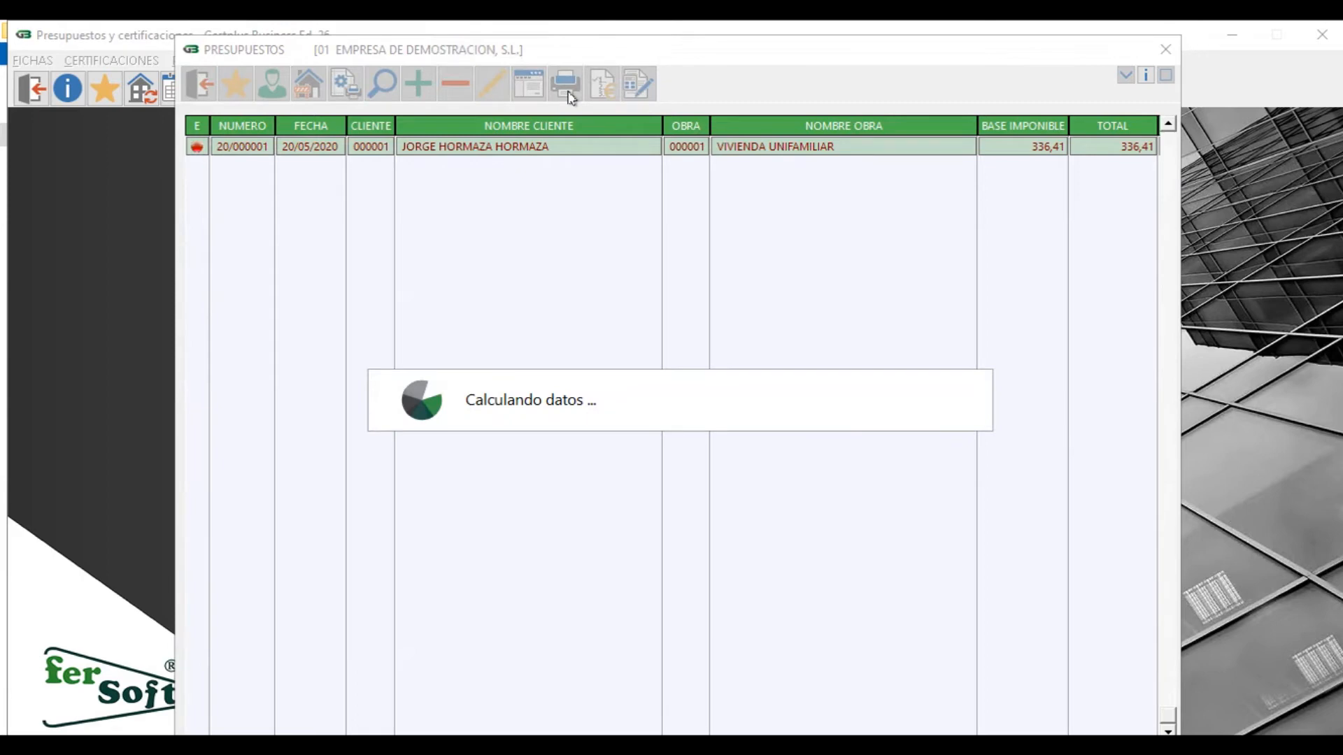
pyautogui.click(614, 393)
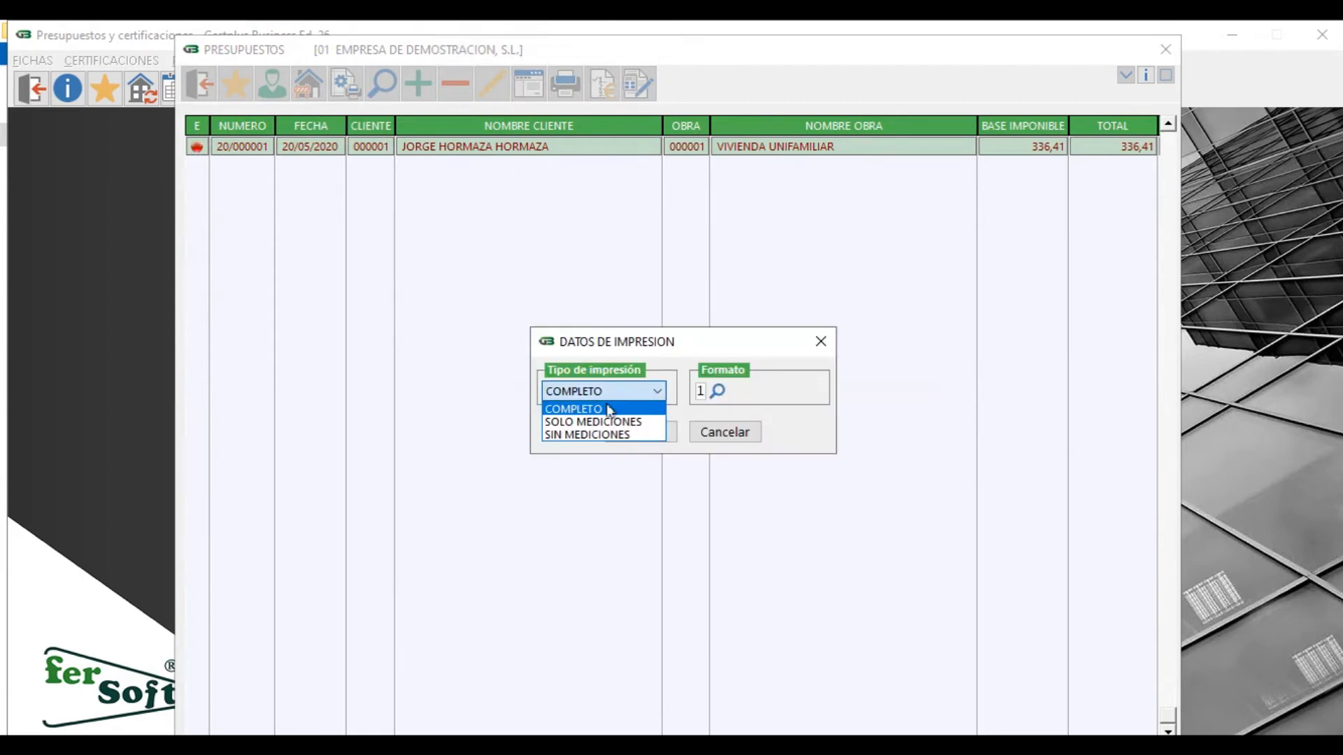
pyautogui.click(610, 410)
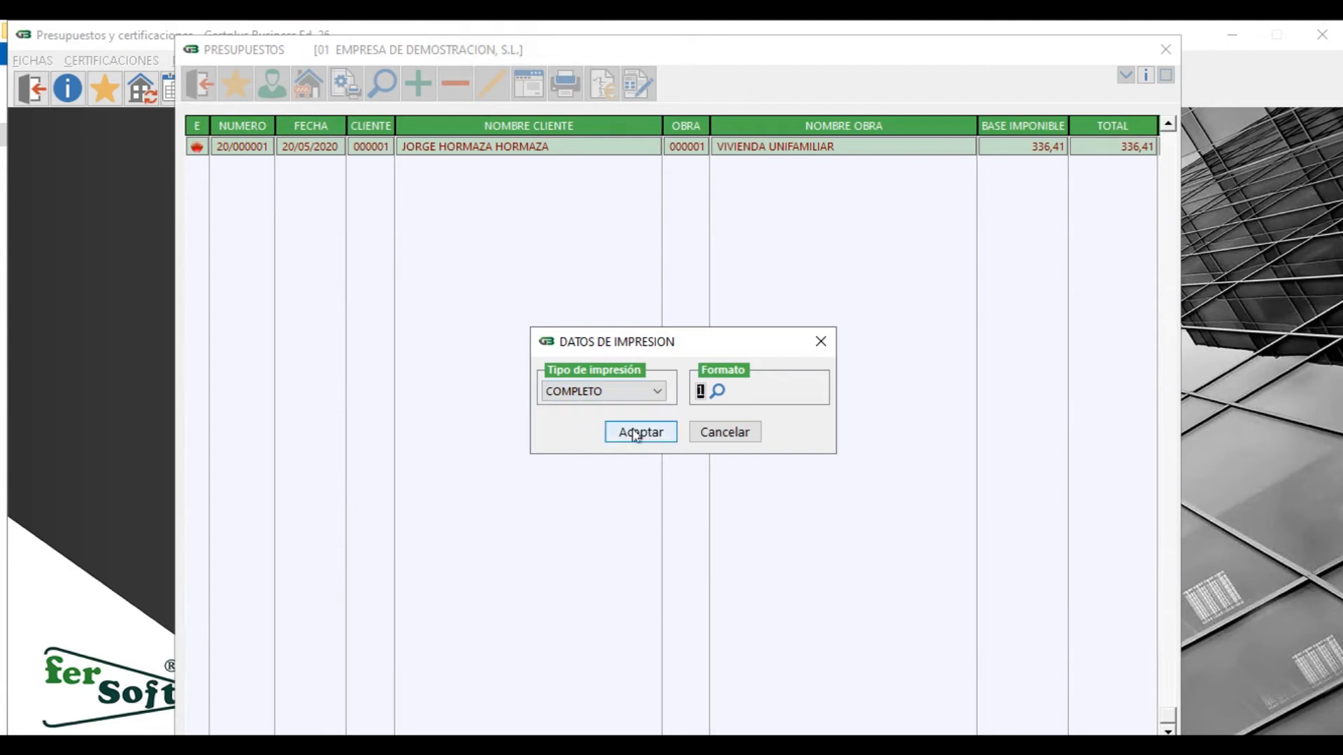
pyautogui.click(635, 435)
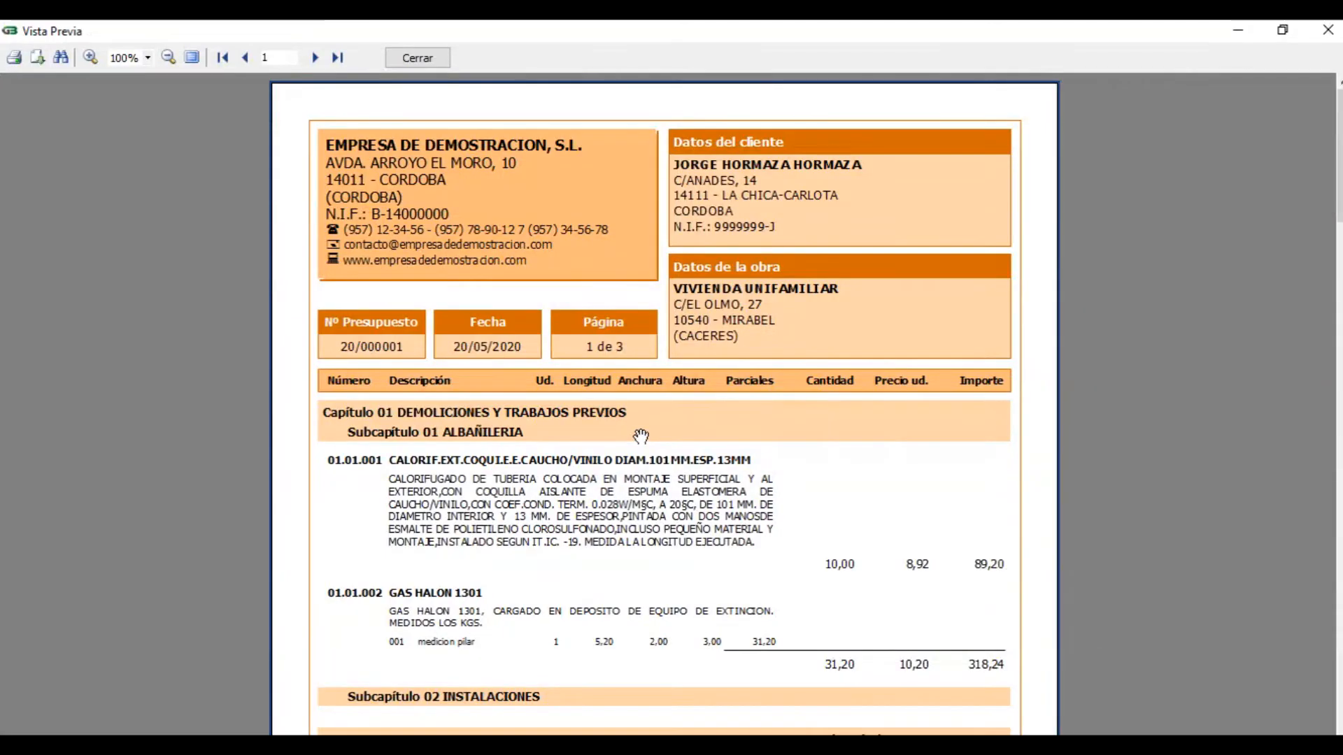
# Examine the previewed budget's chapters, items, chapter summary and final totals across its pages, and close the preview.
pyautogui.scroll(-1, 640, 436)
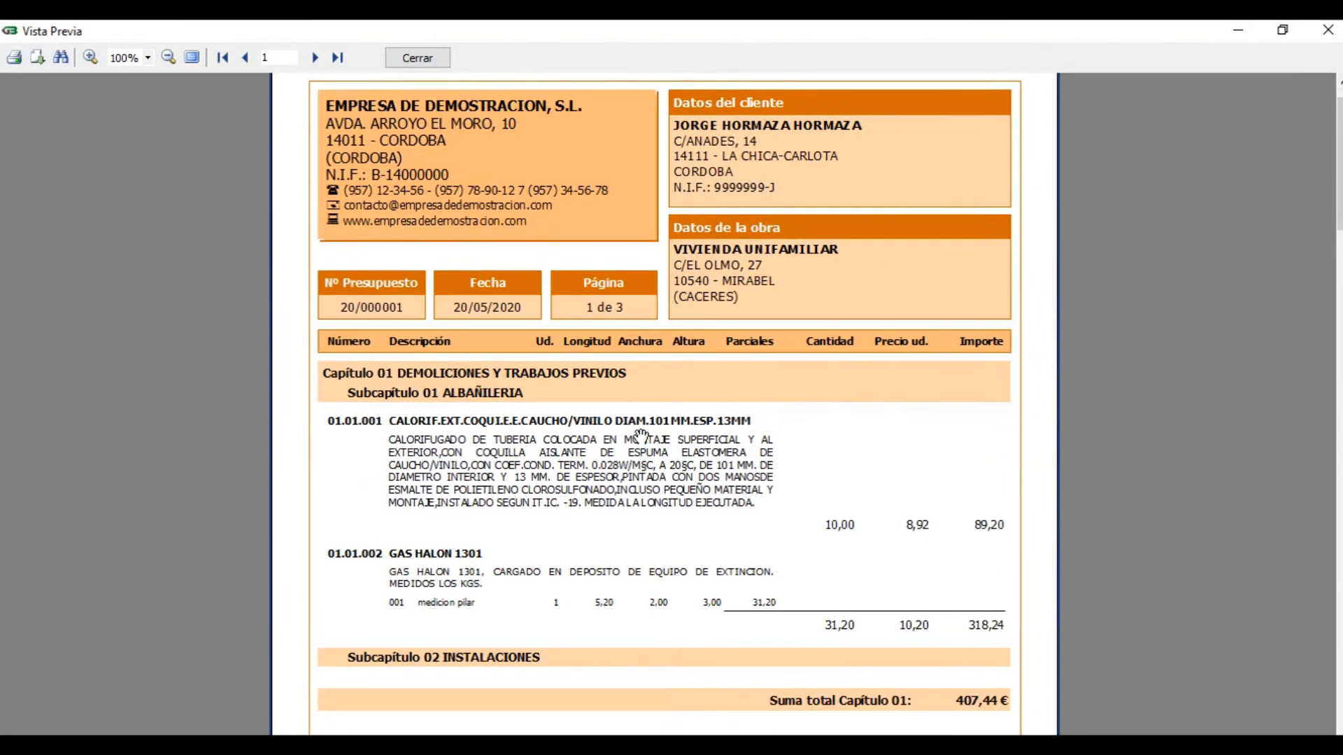
pyautogui.scroll(-1, 641, 436)
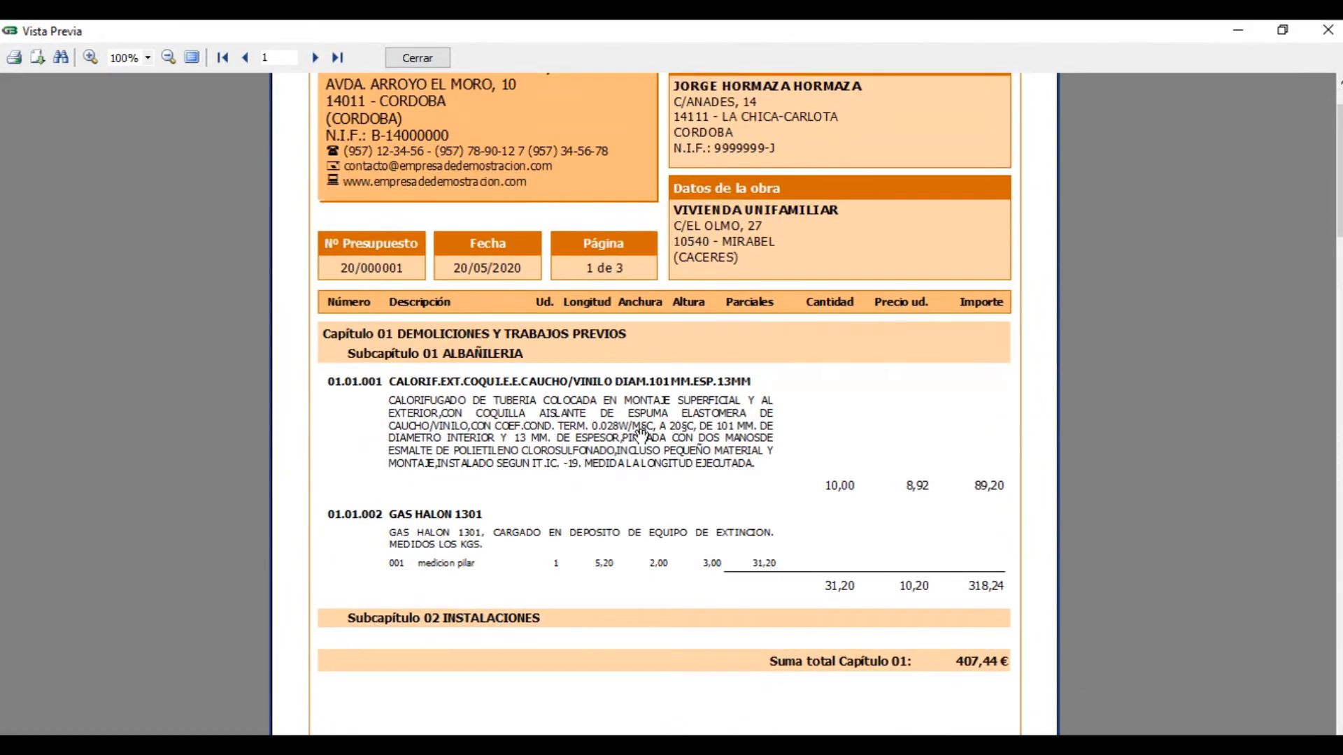
pyautogui.scroll(-1, 640, 435)
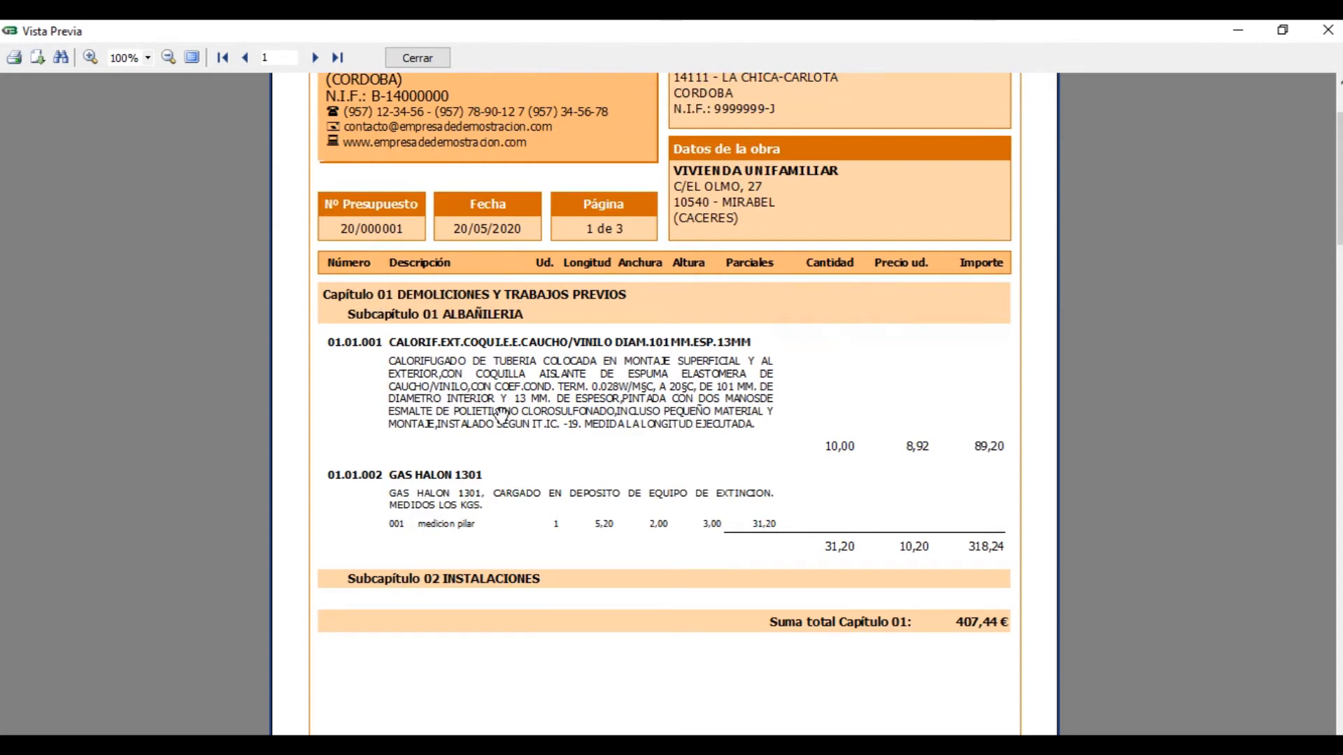
pyautogui.scroll(-1, 653, 594)
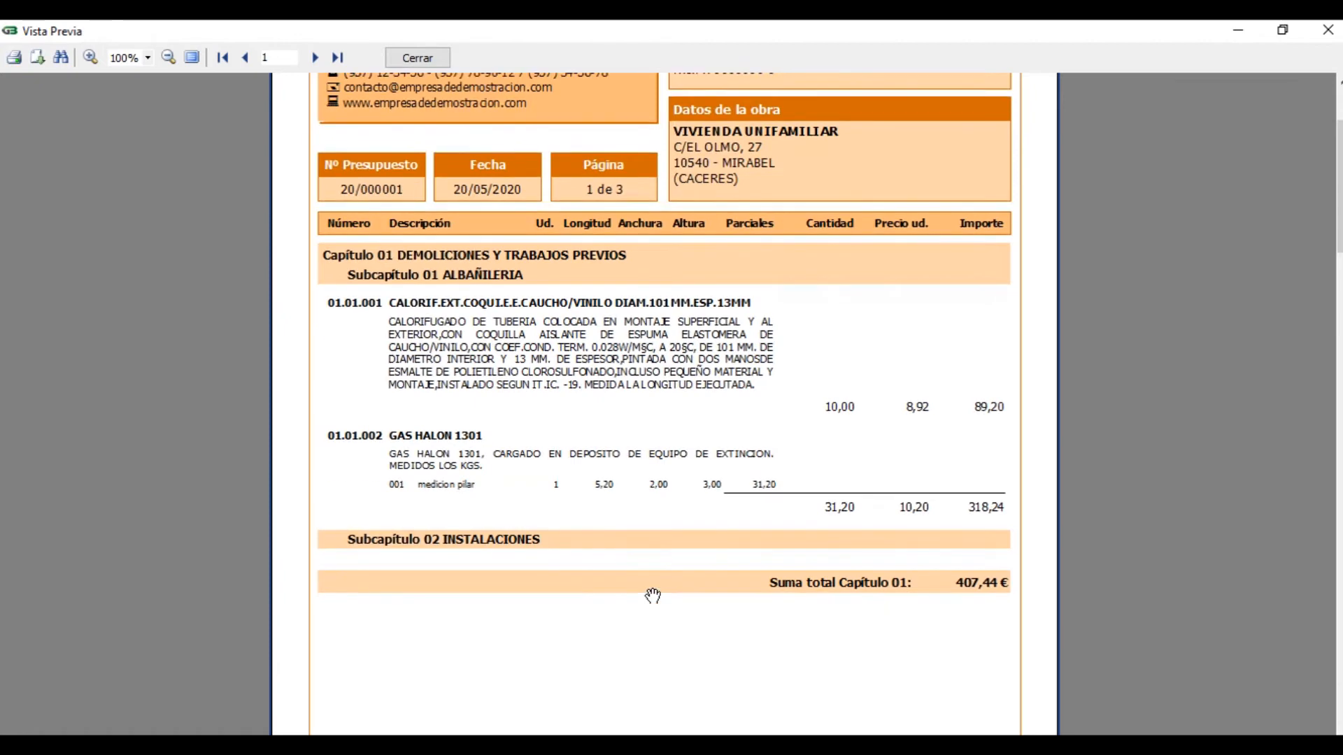
pyautogui.scroll(-18, 653, 596)
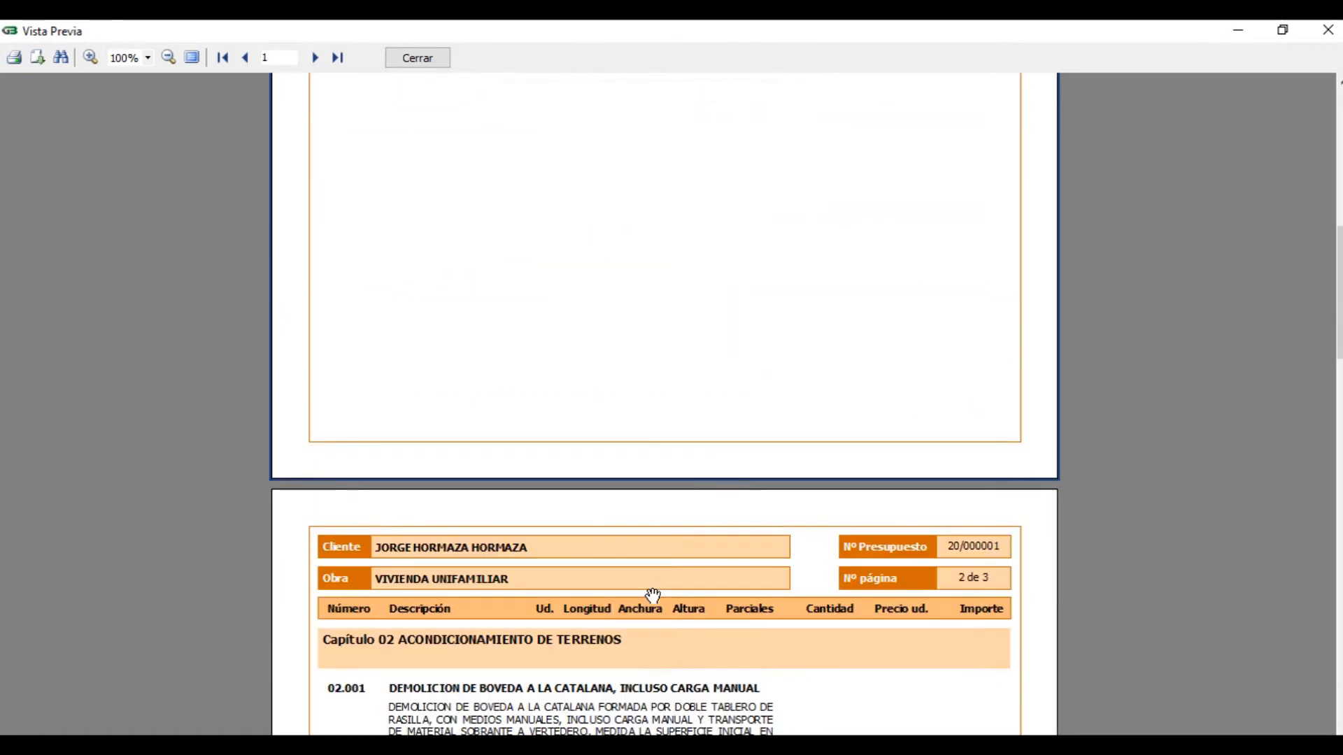
pyautogui.scroll(-20, 653, 595)
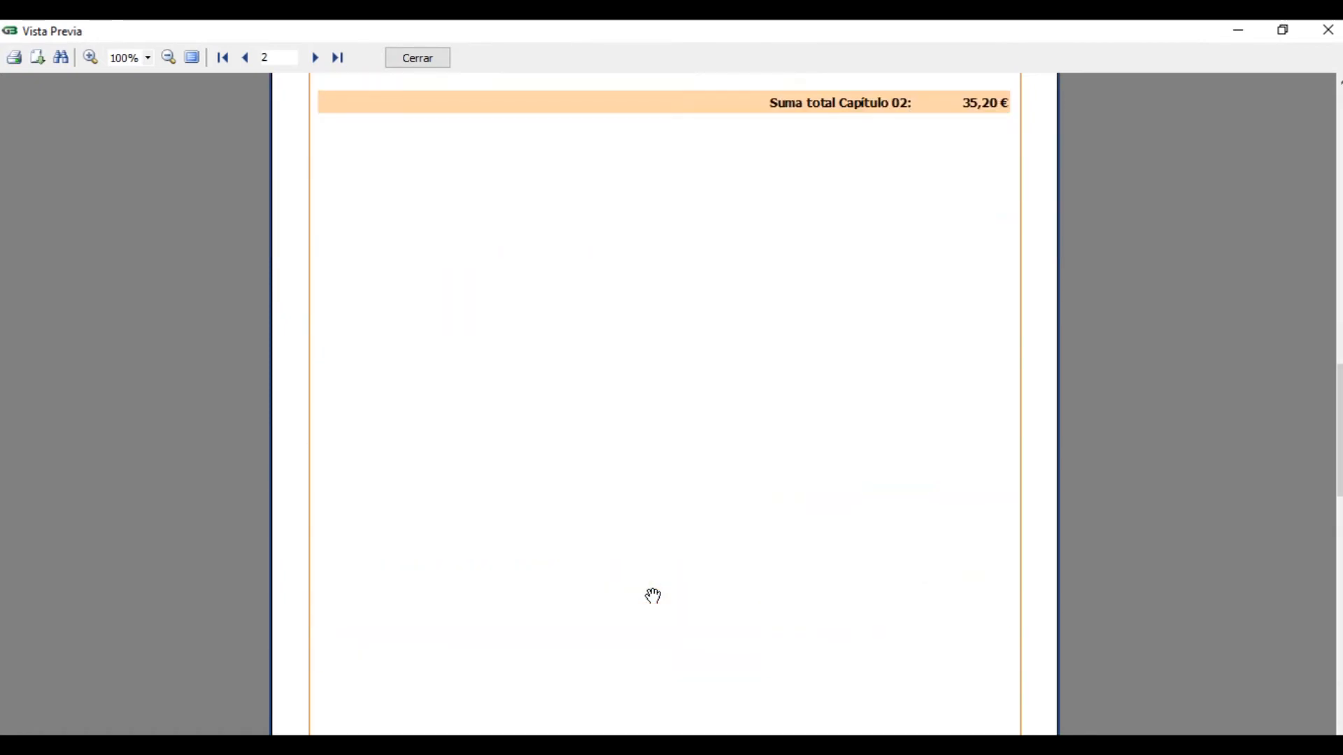
pyautogui.scroll(-7, 653, 595)
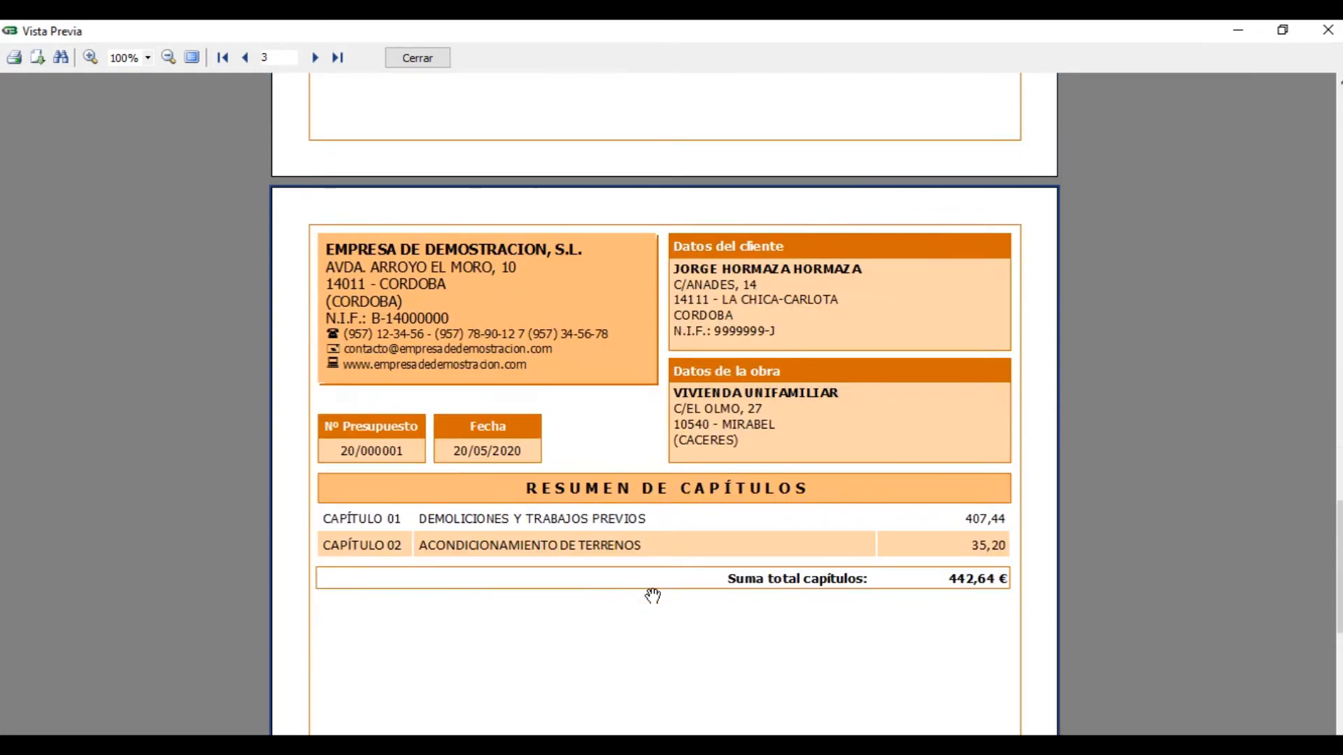
pyautogui.scroll(-1, 653, 596)
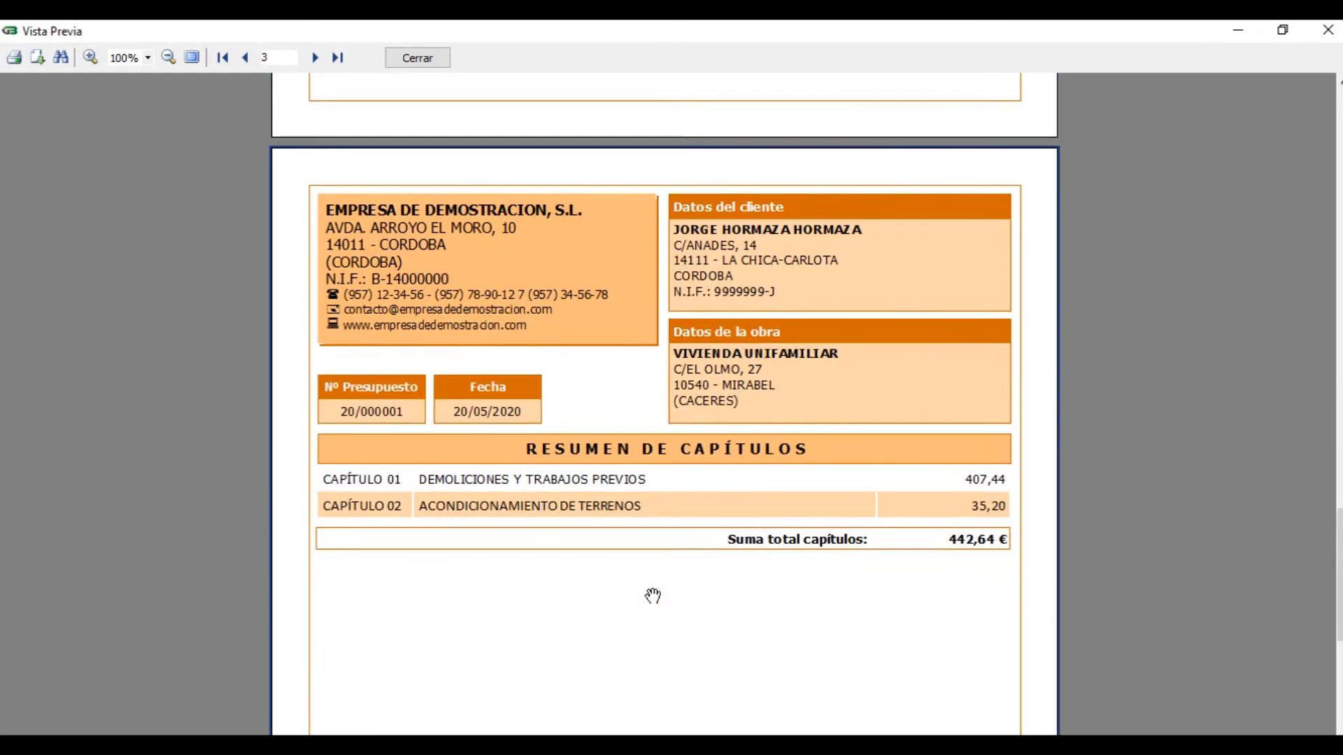
pyautogui.scroll(-12, 654, 596)
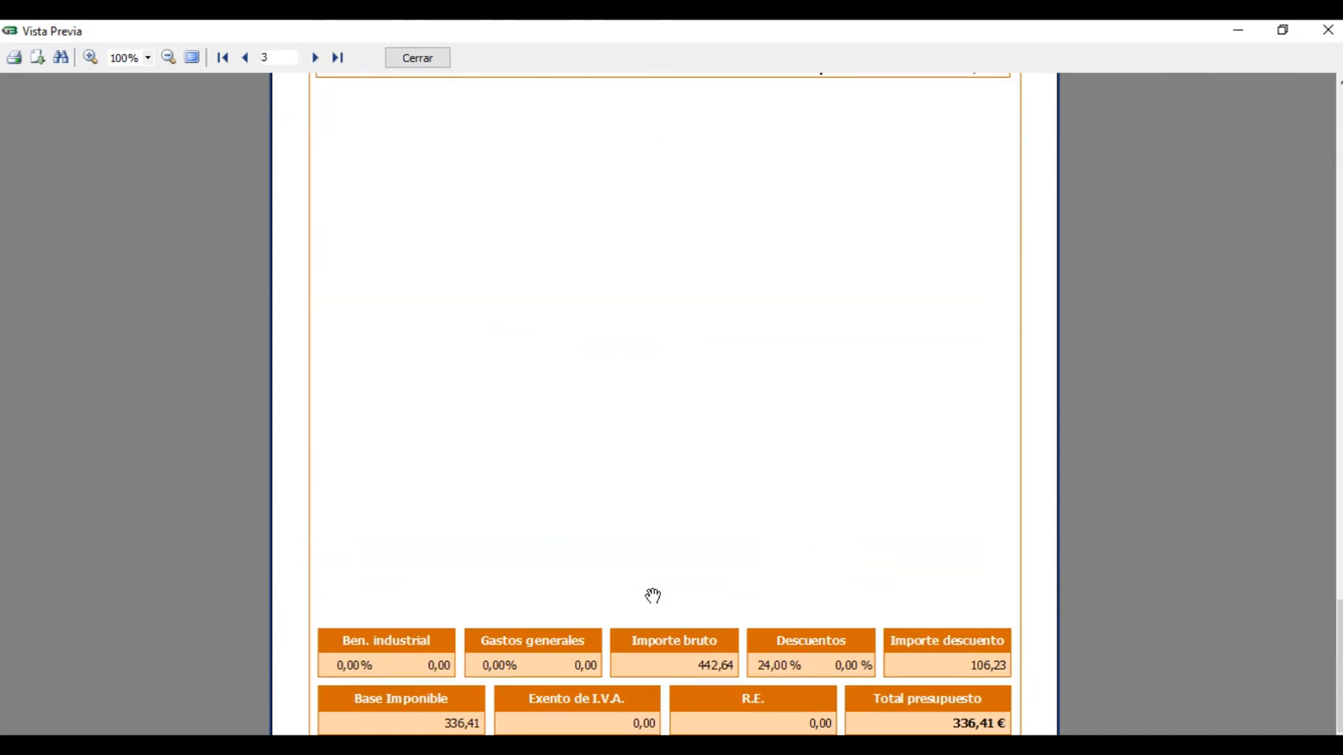
pyautogui.scroll(-1, 653, 596)
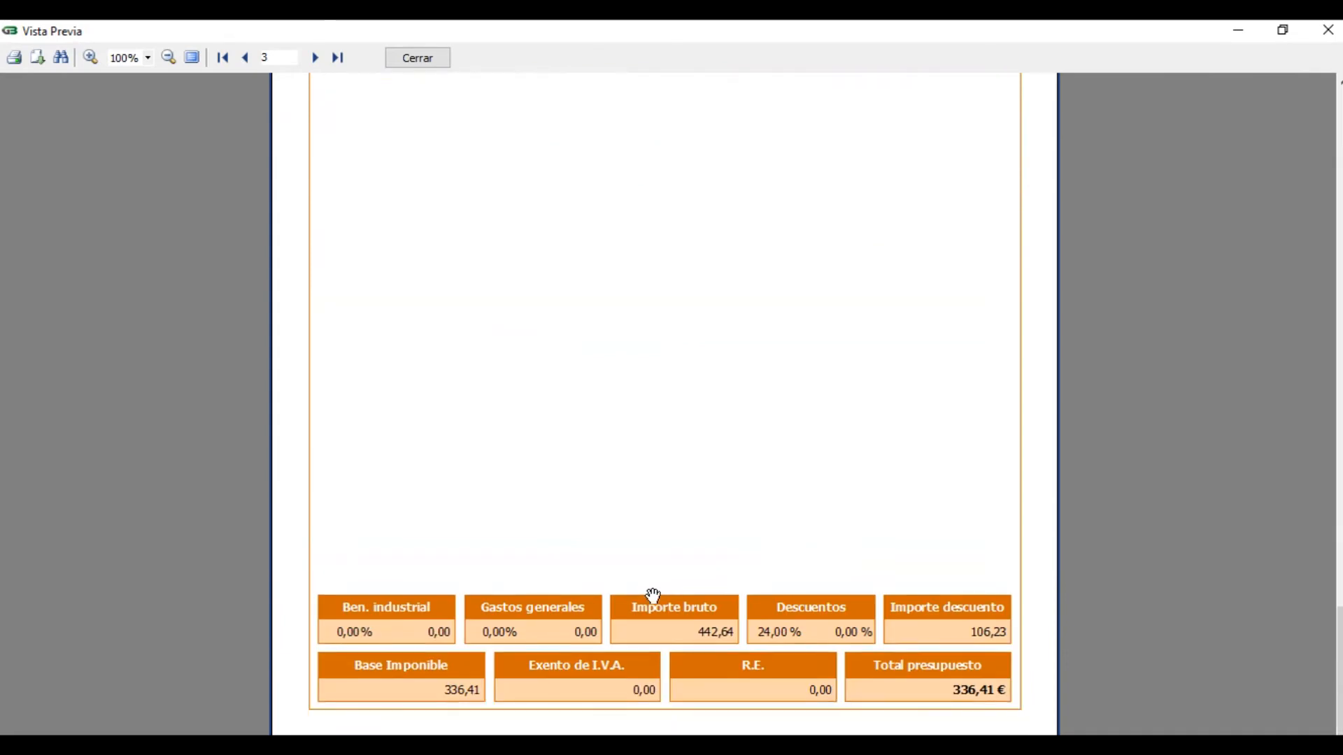
pyautogui.click(417, 58)
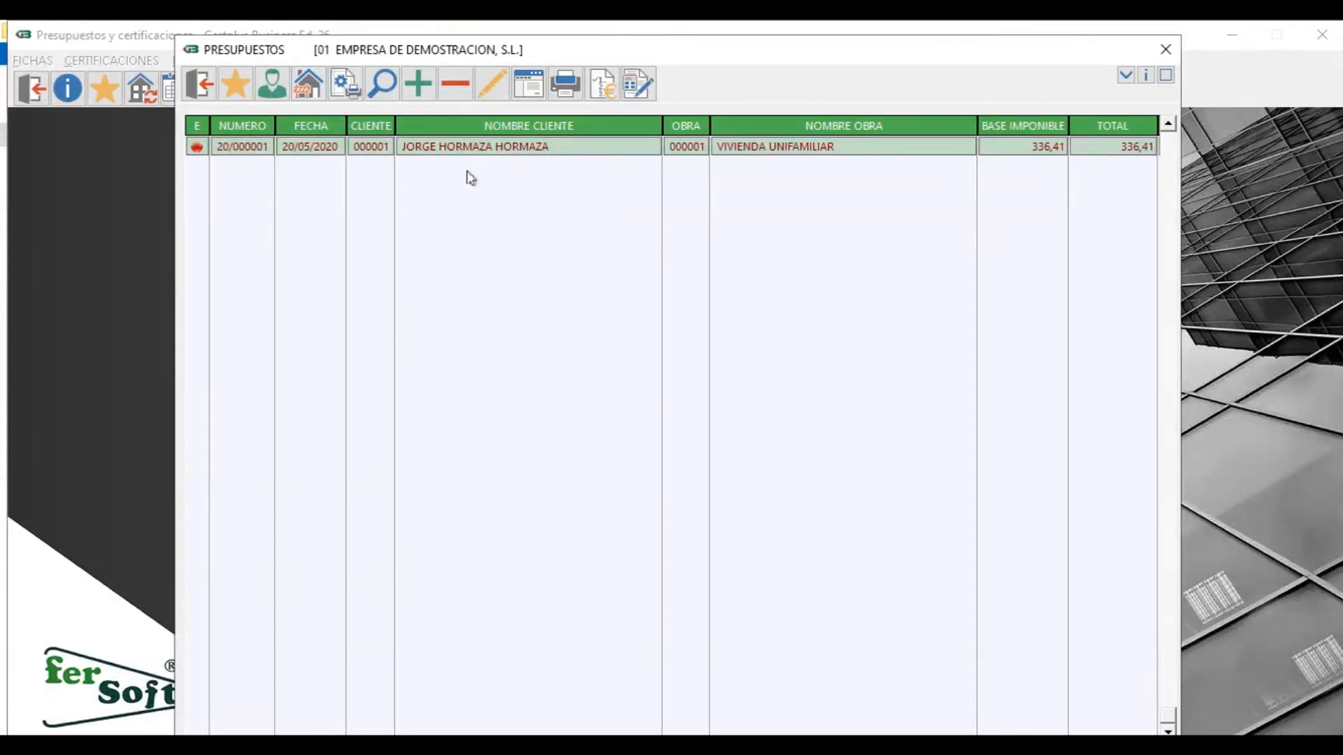
# Create a new certification from the budget and review its header, chapters and items.
pyautogui.click(601, 85)
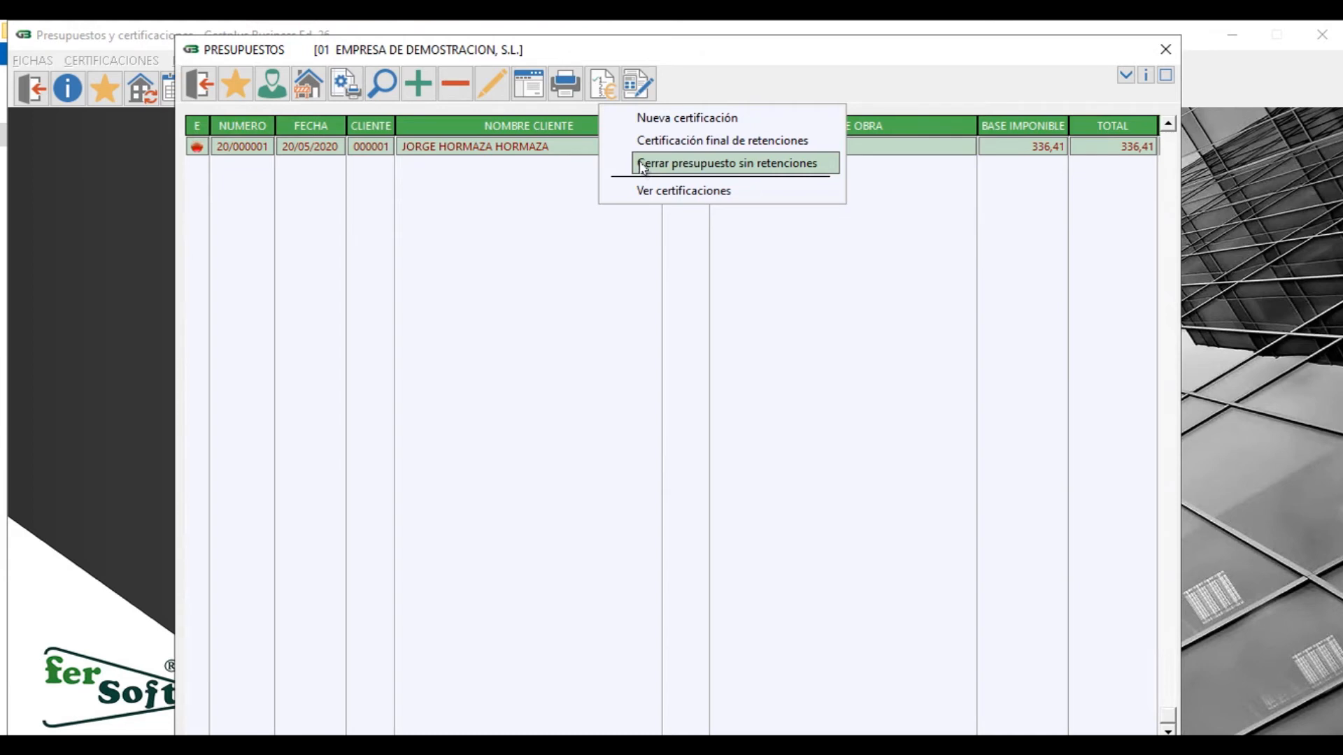
pyautogui.click(645, 124)
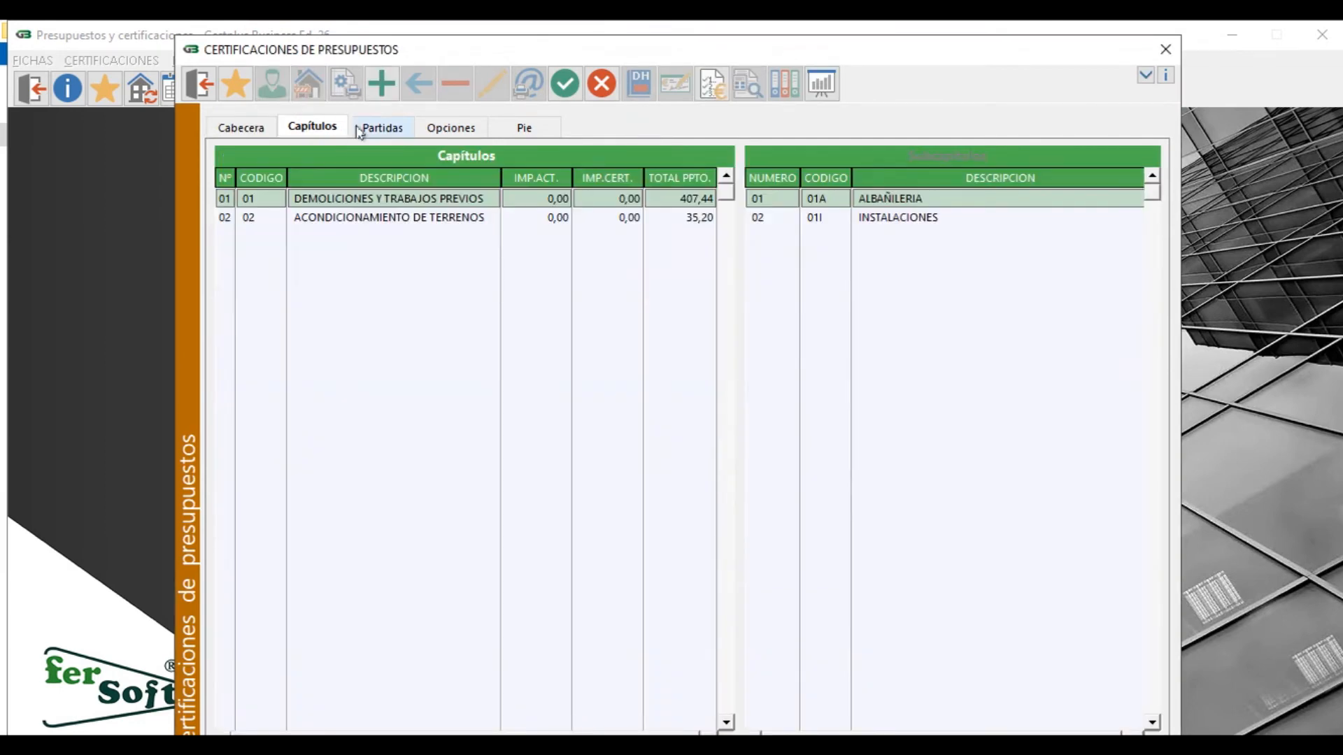
pyautogui.click(260, 129)
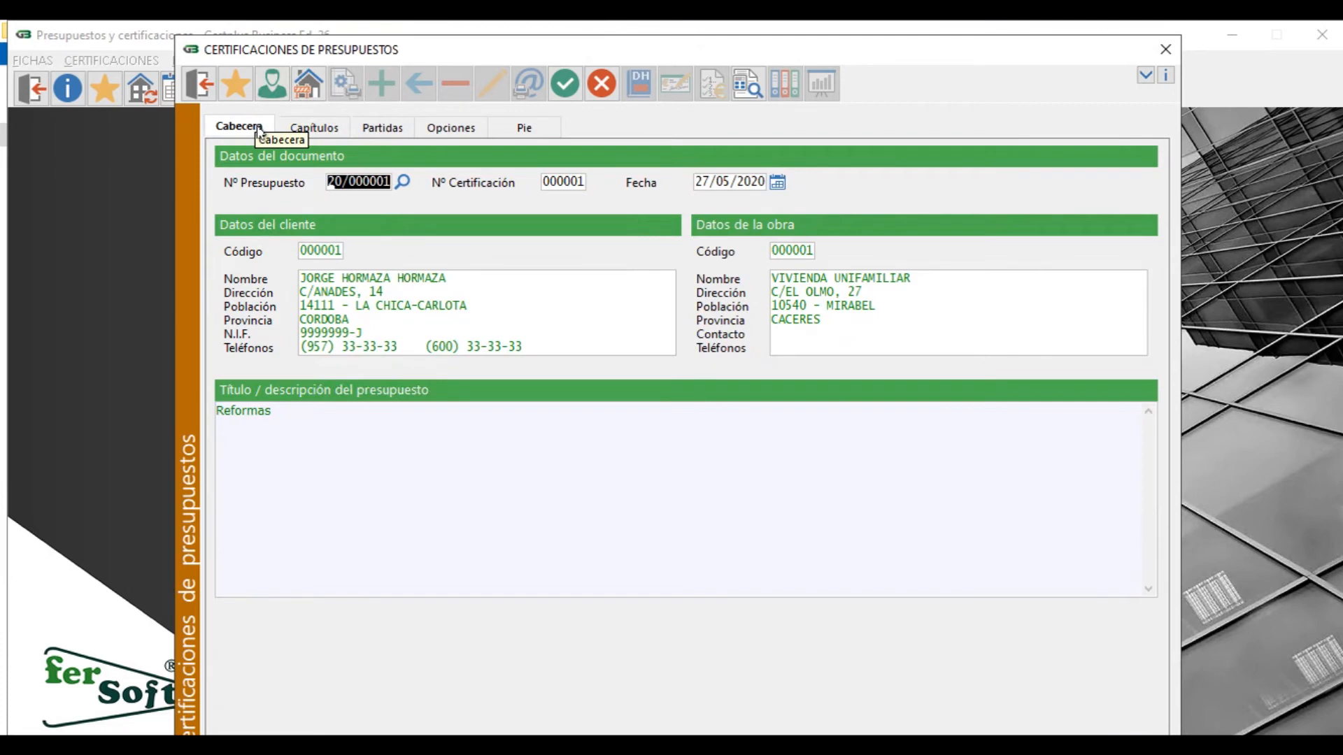
pyautogui.click(307, 131)
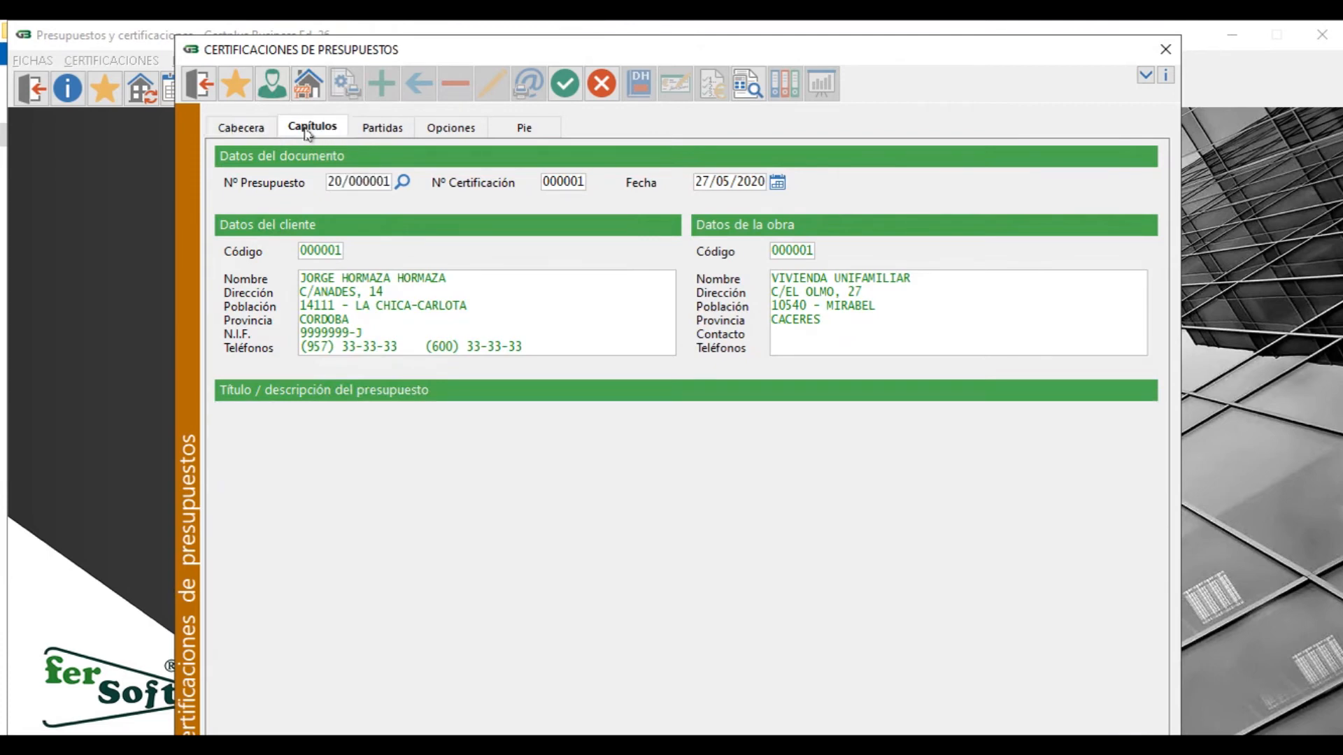
pyautogui.click(382, 128)
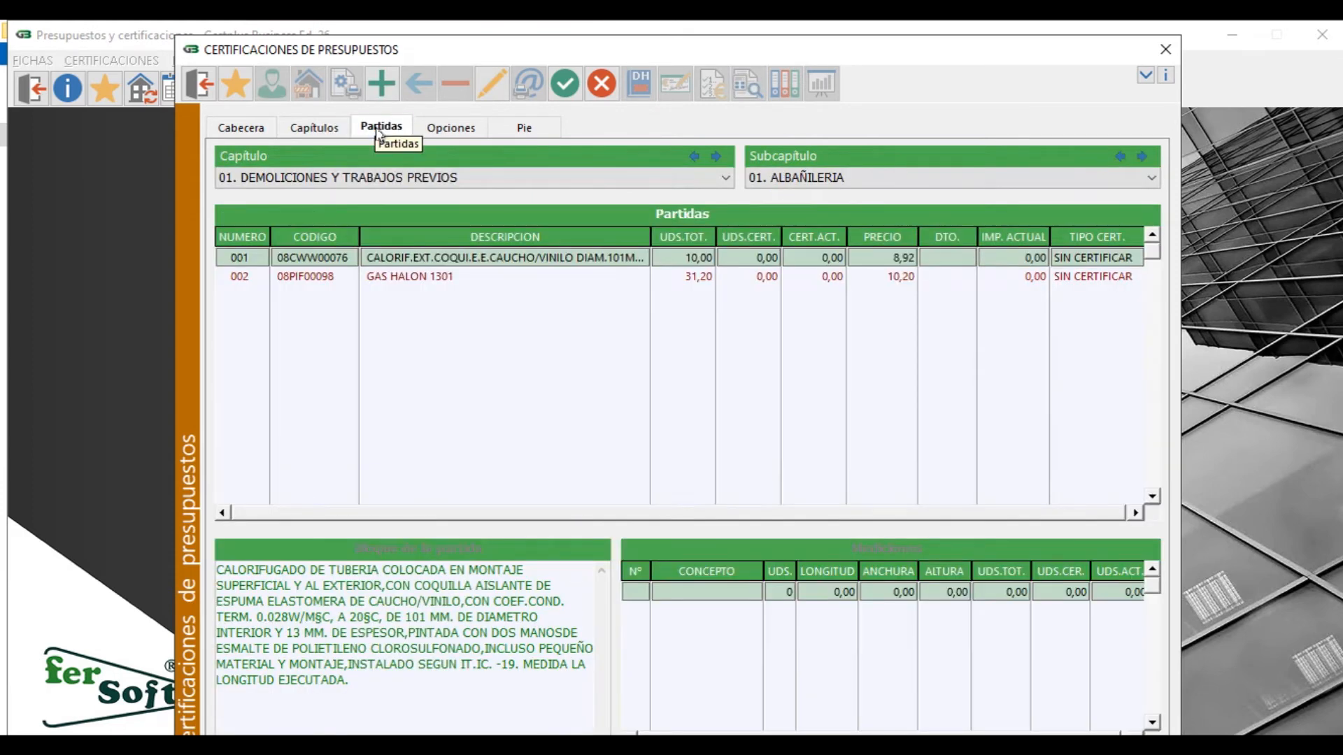
# Certify 10 units of item 08CWW00076 in chapter 01, subchapter ALBAÑILERIA.
pyautogui.doubleClick(425, 260)
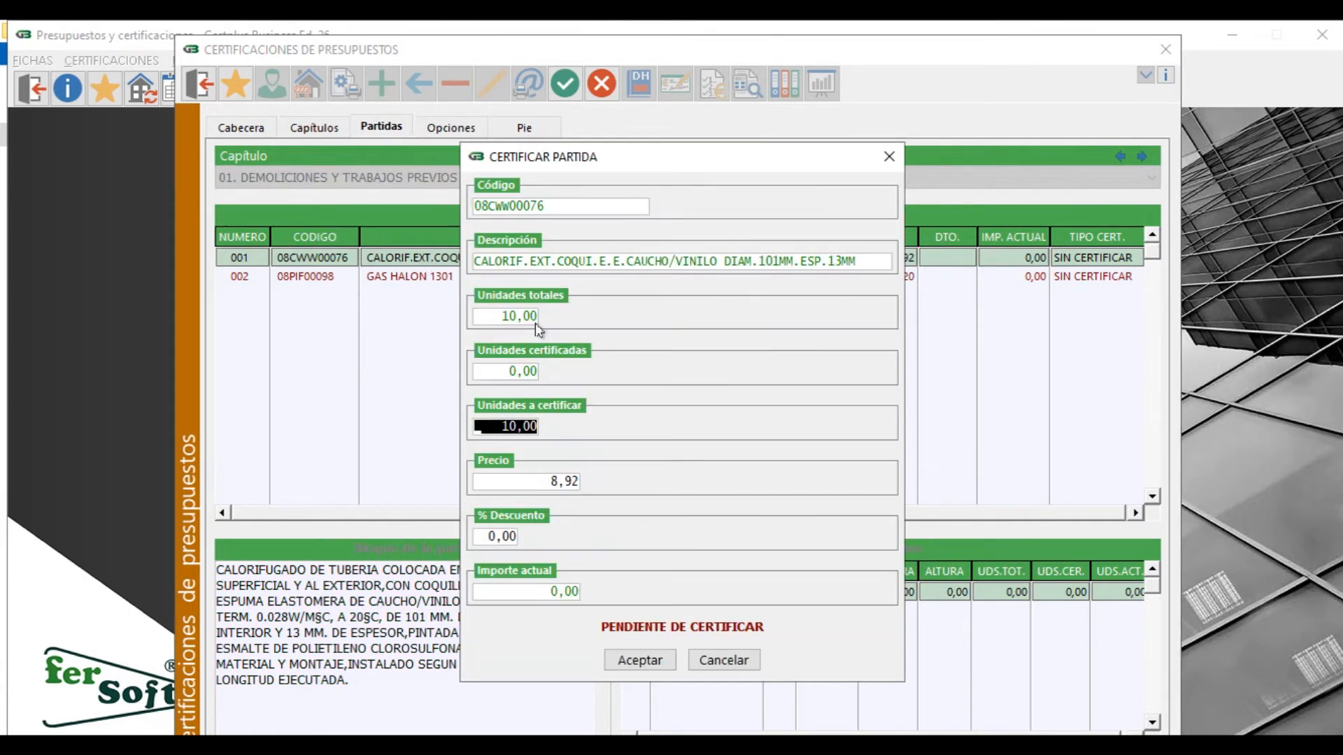
pyautogui.press('Tab')
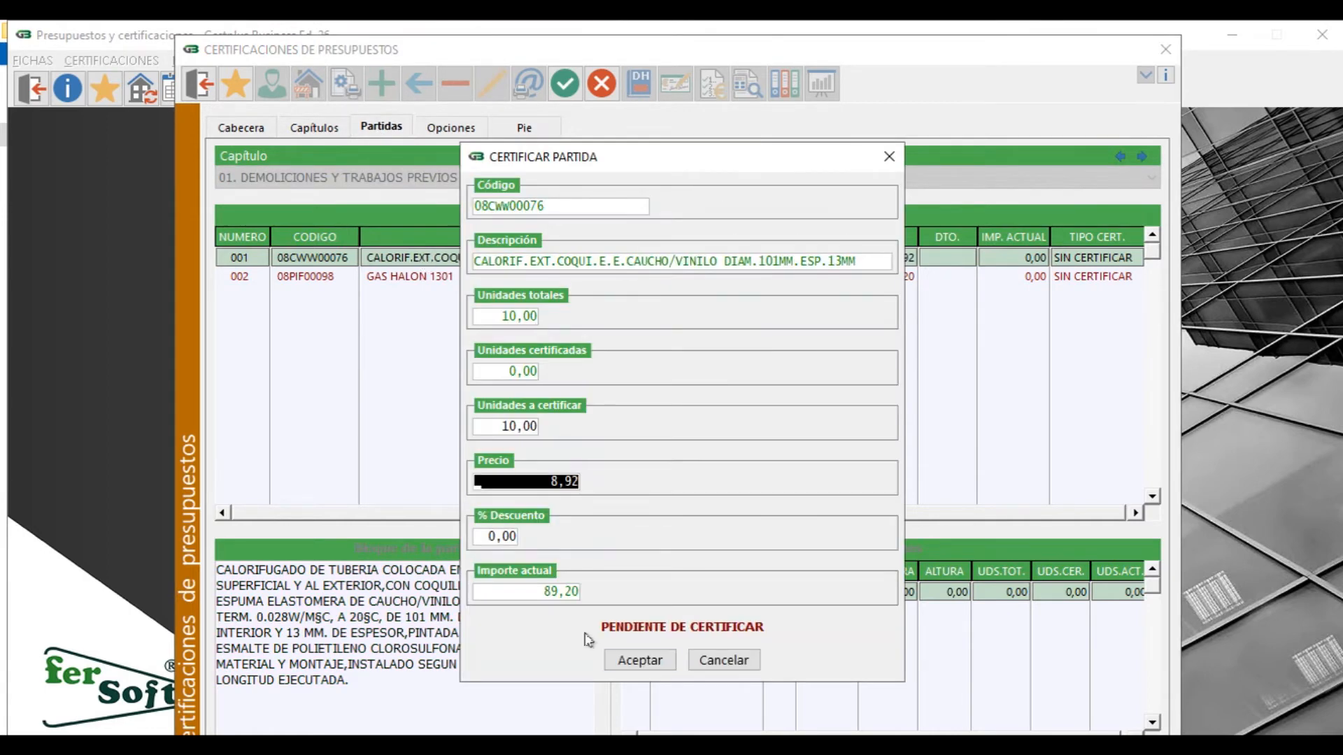
pyautogui.click(633, 660)
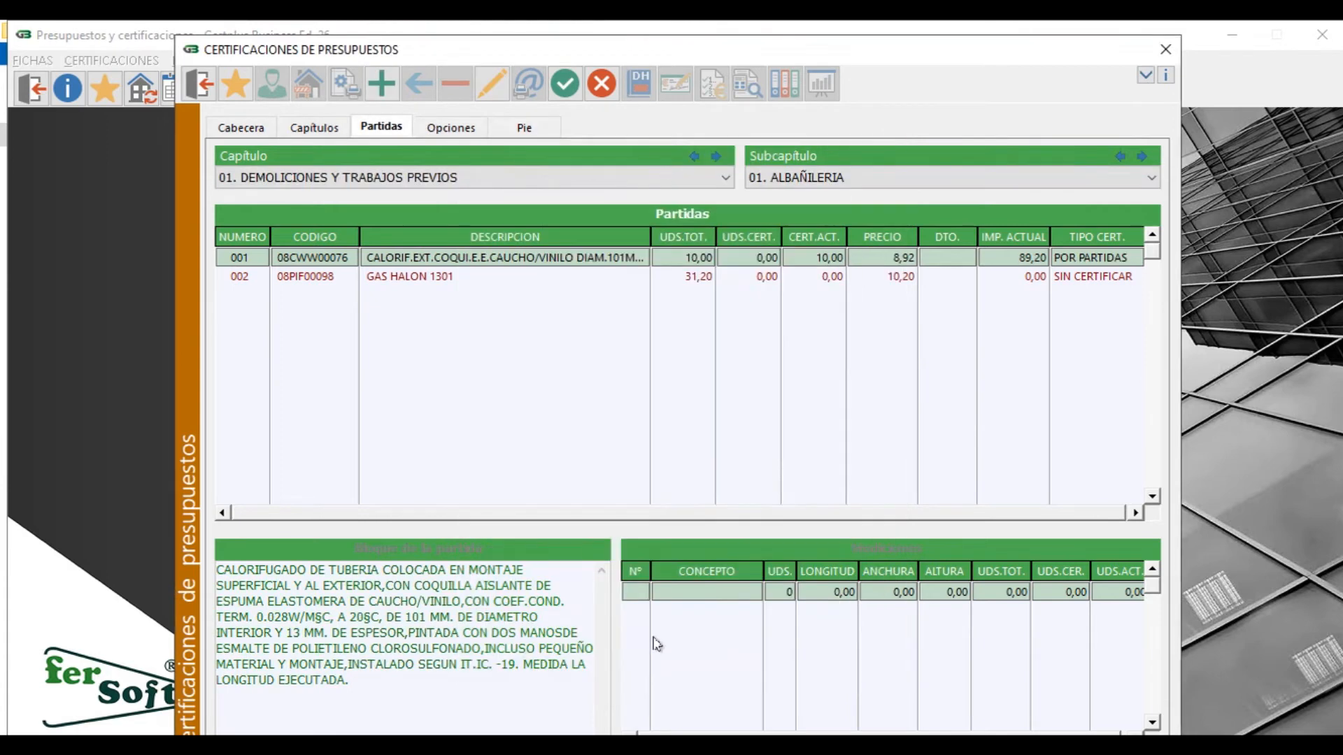
# Certify 15 units of the GAS HALON 1301 item and save the certification.
pyautogui.doubleClick(678, 277)
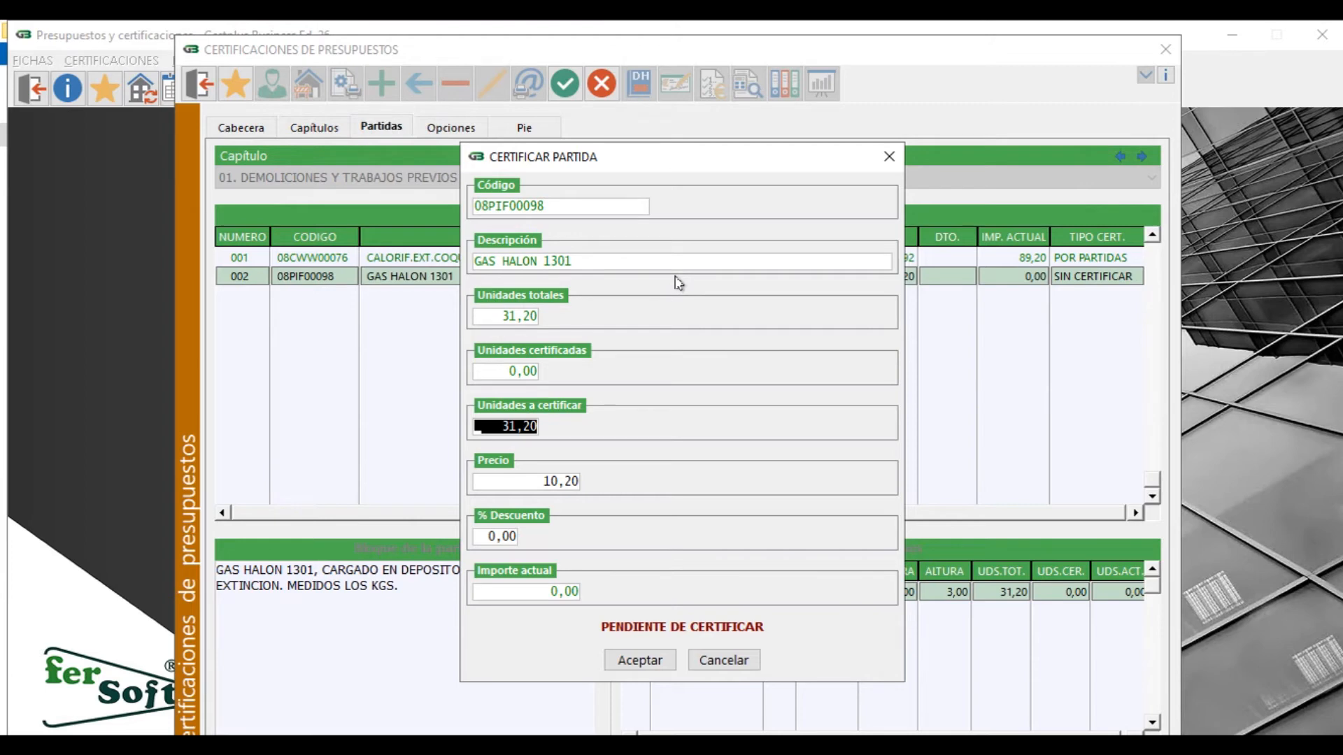
pyautogui.write('15')
pyautogui.press('Return')
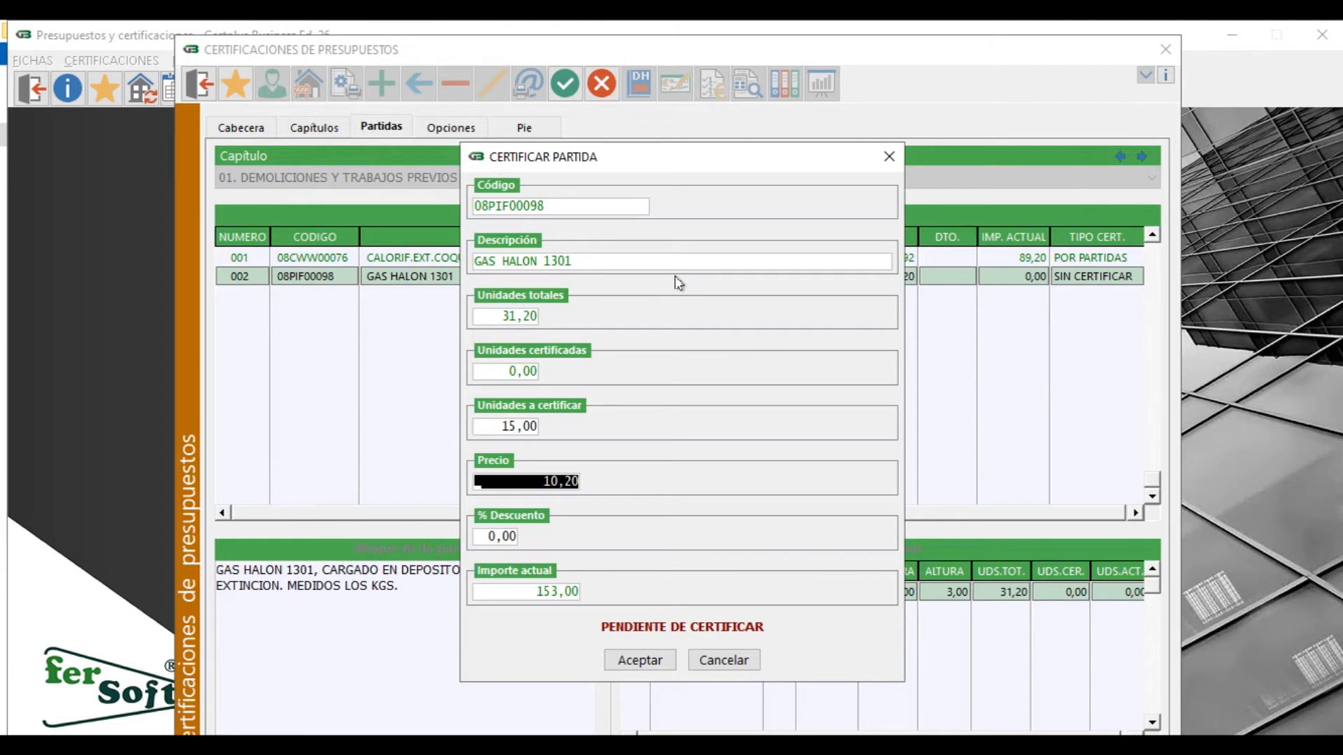
pyautogui.click(654, 658)
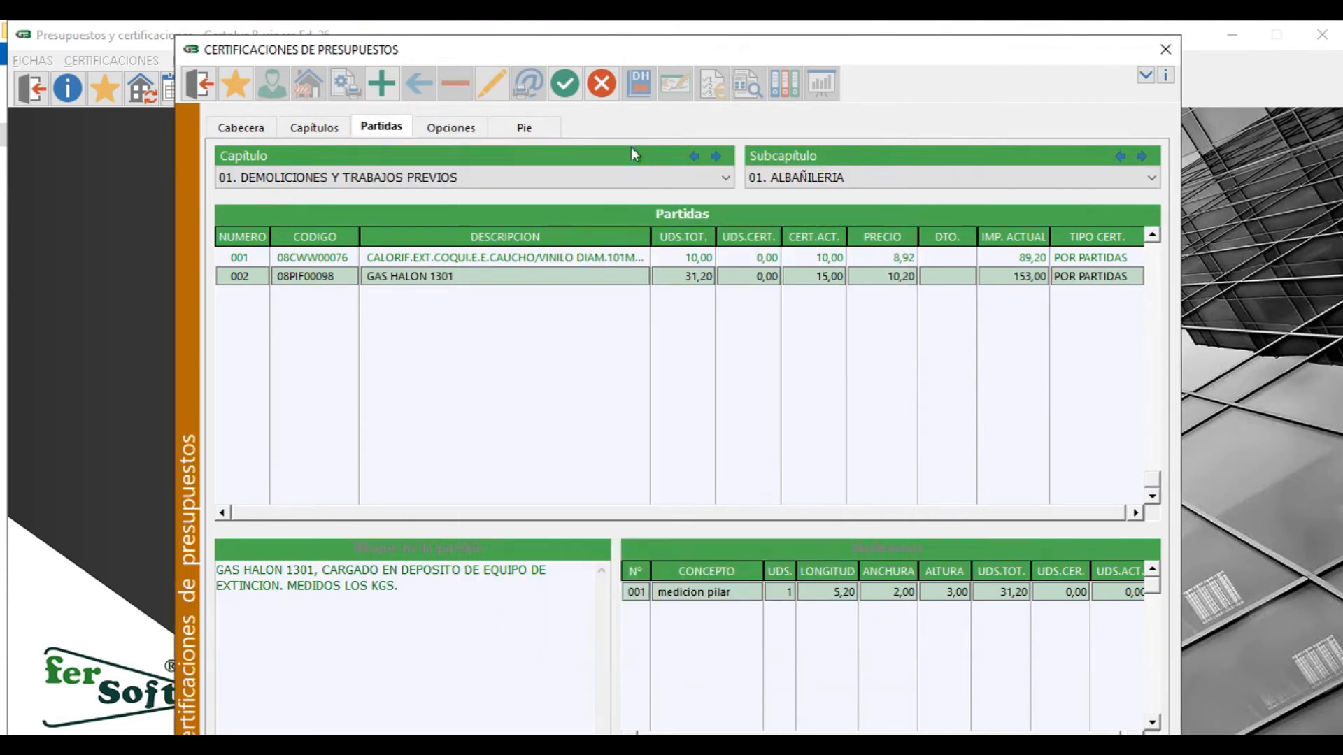
pyautogui.click(565, 85)
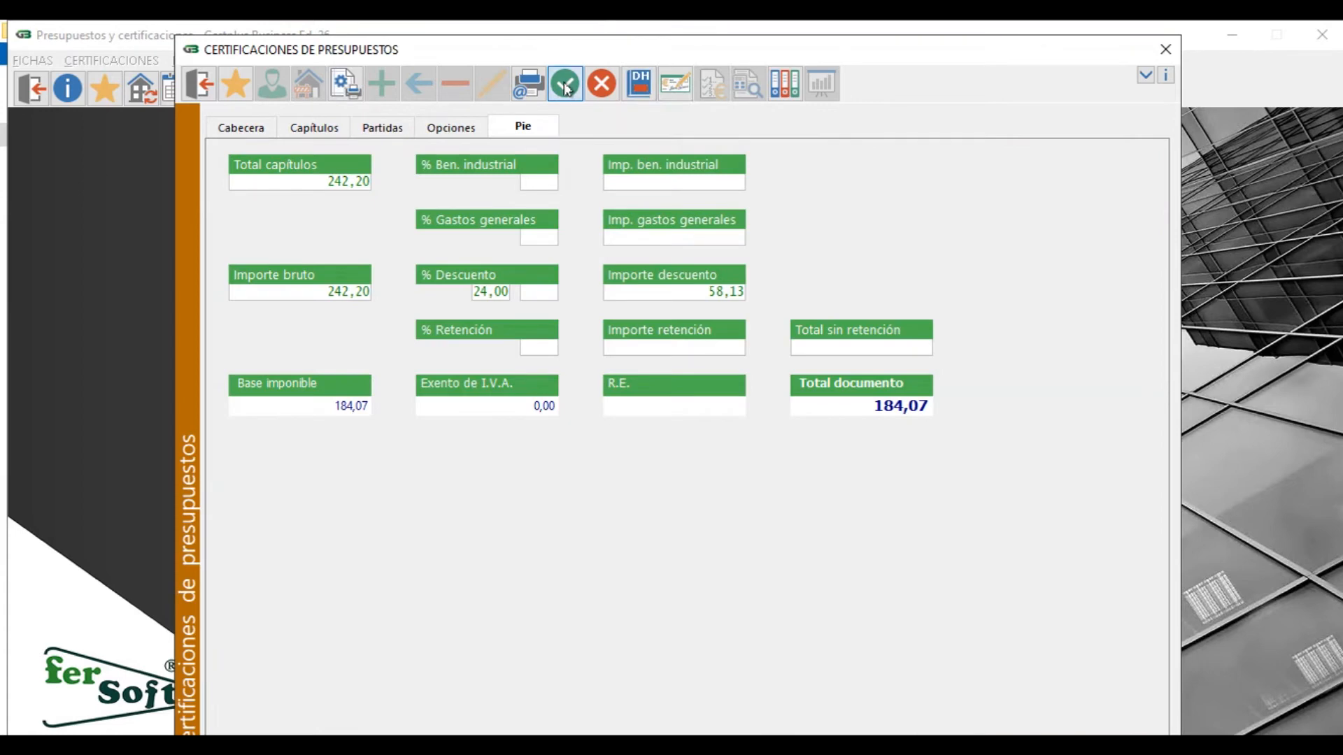
pyautogui.click(726, 435)
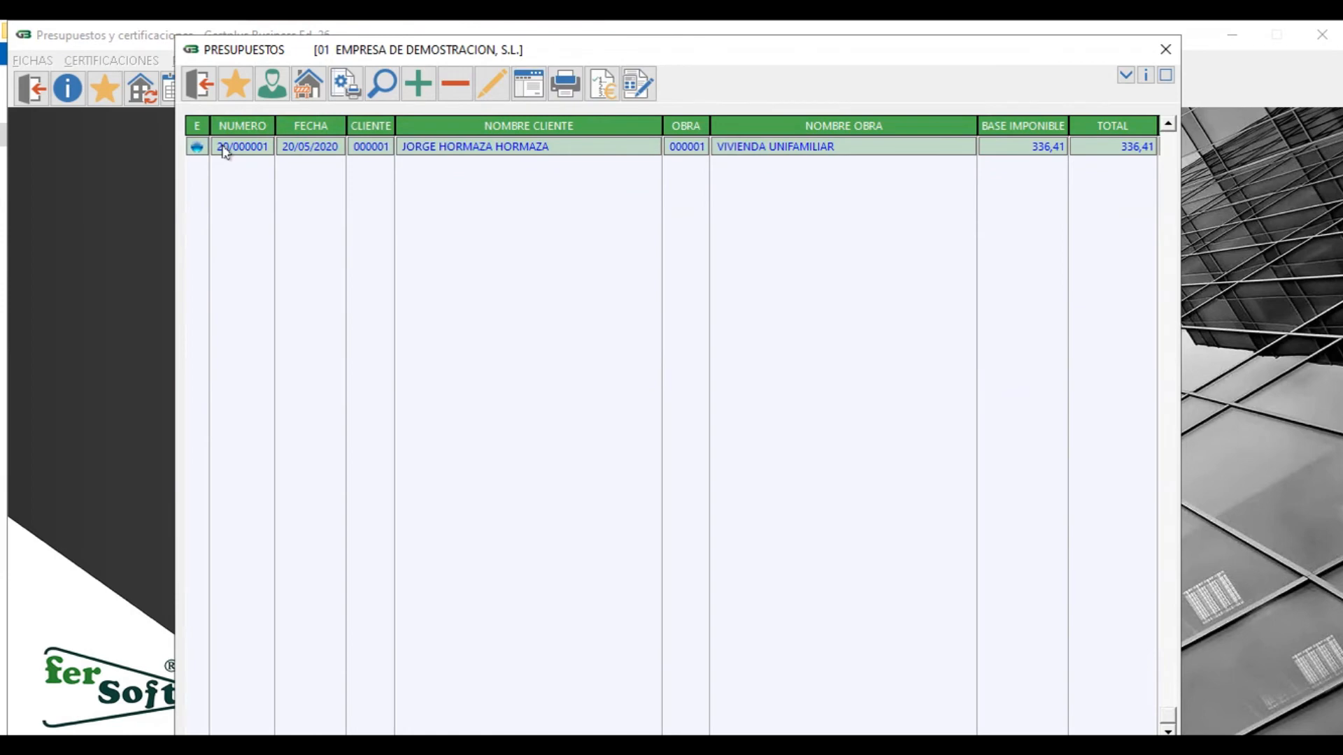
# View the list of certifications issued for the budget, and exit it and the budgets list.
pyautogui.click(603, 86)
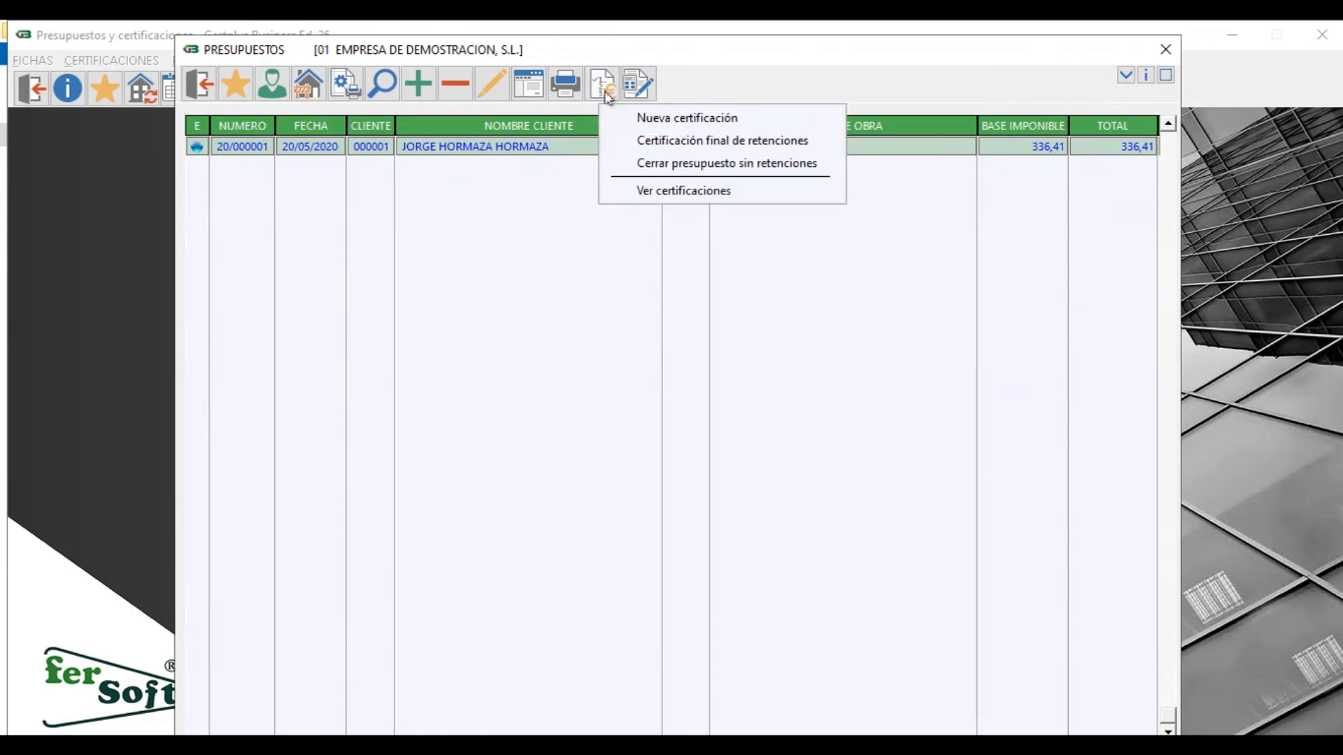
pyautogui.click(649, 192)
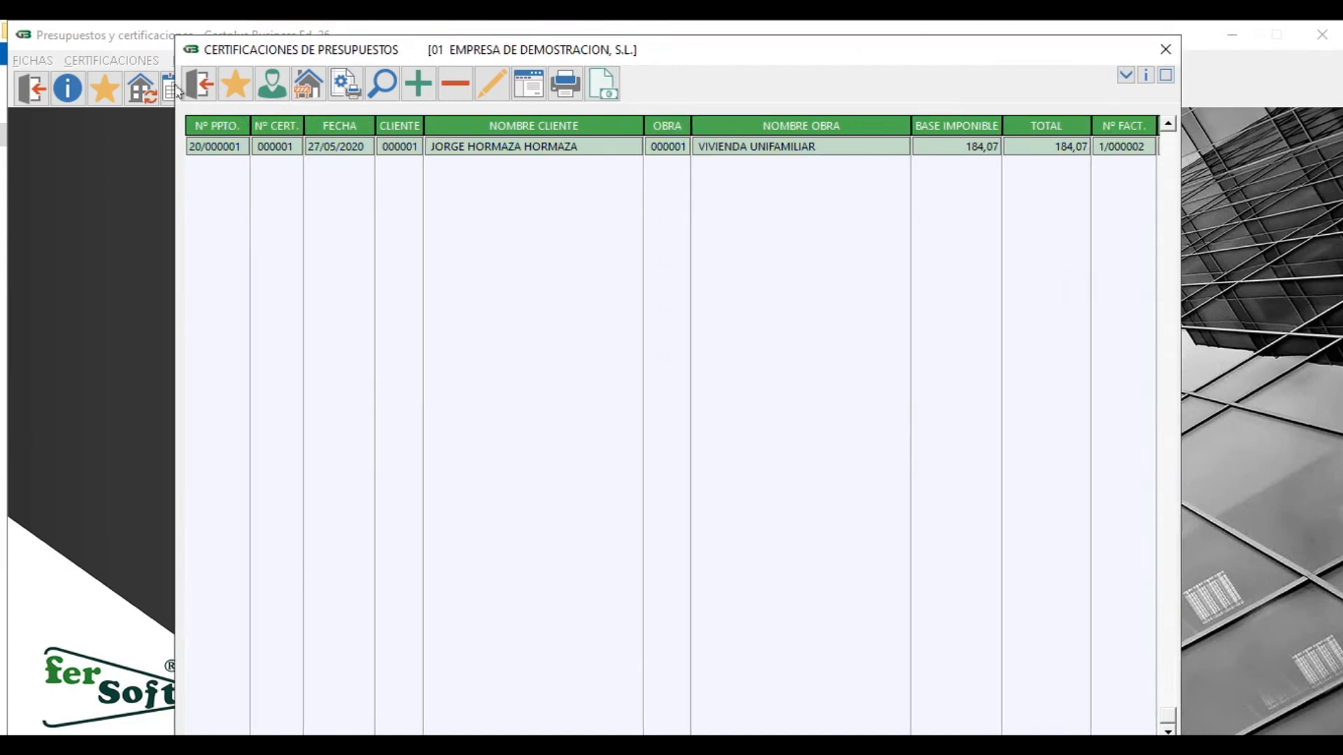
pyautogui.click(199, 87)
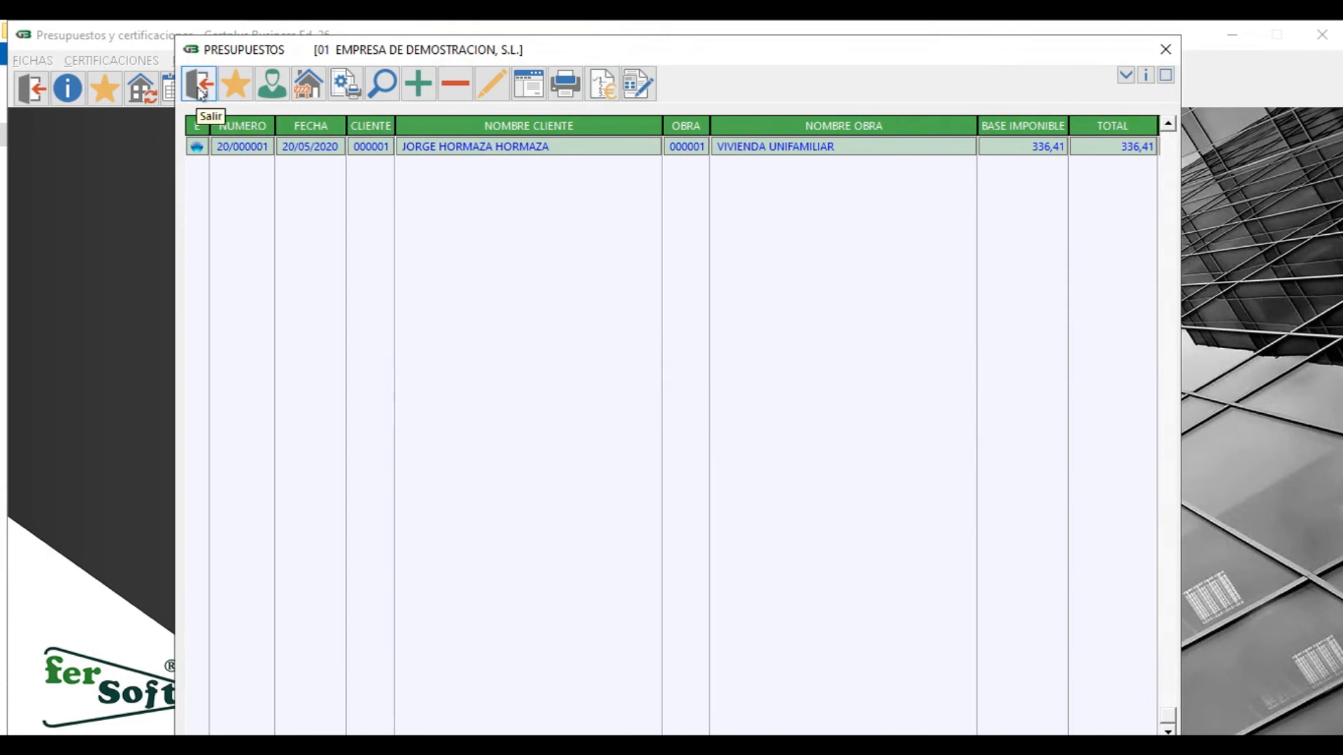
pyautogui.click(200, 88)
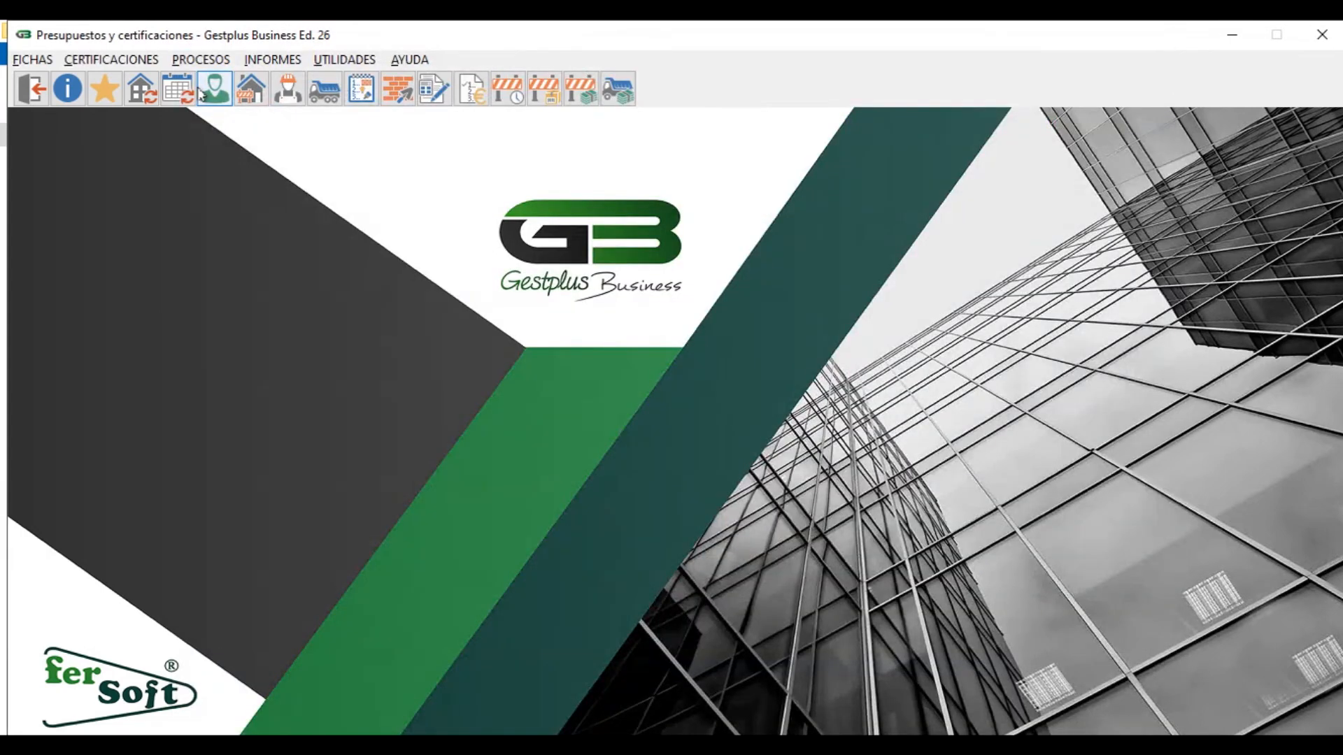
# Look over the cost assignment processes and open the vehicle maintenance records.
pyautogui.click(181, 64)
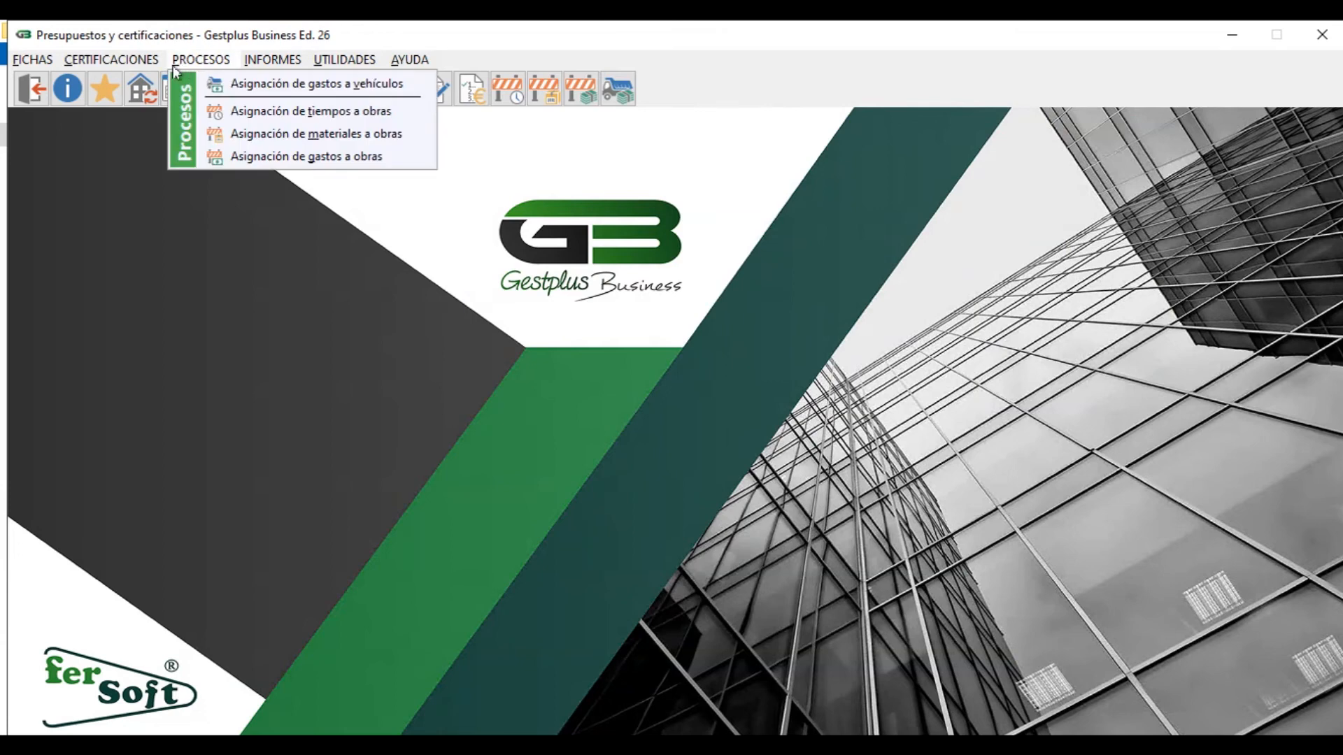
pyautogui.moveTo(34, 63)
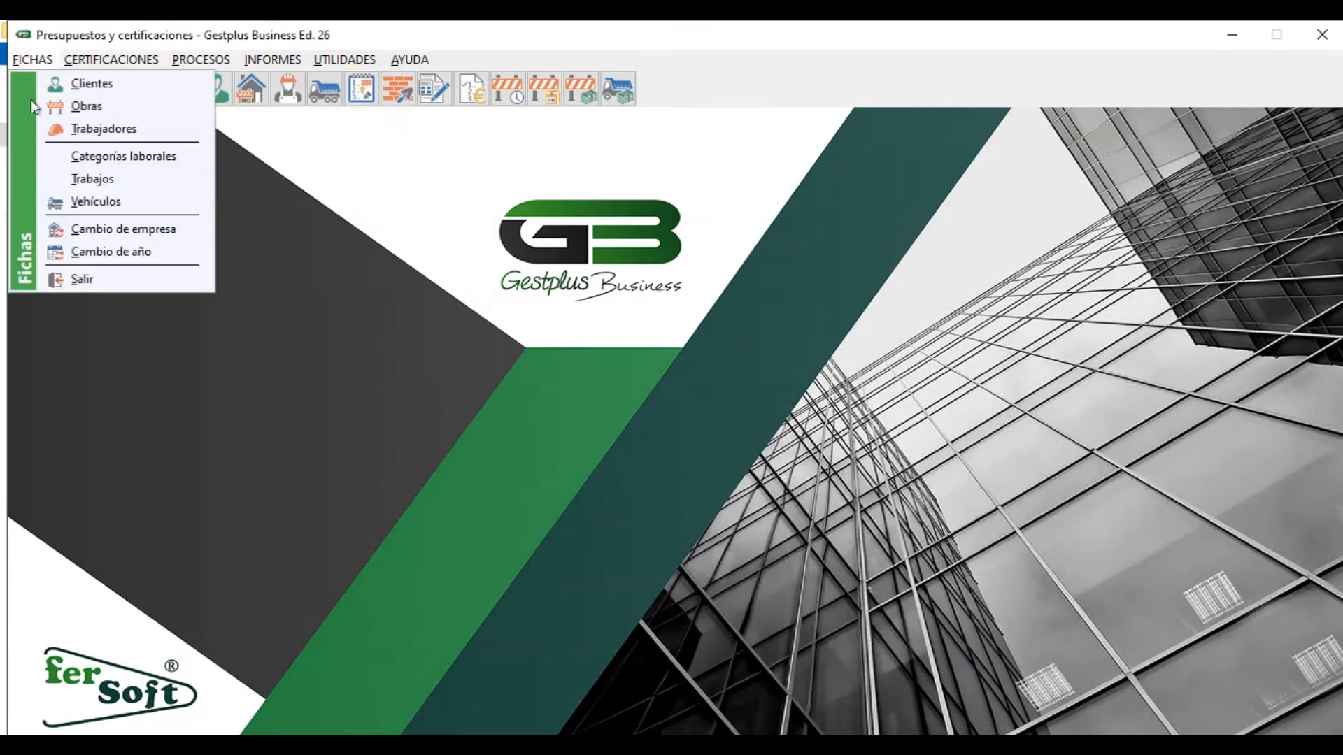
pyautogui.click(79, 203)
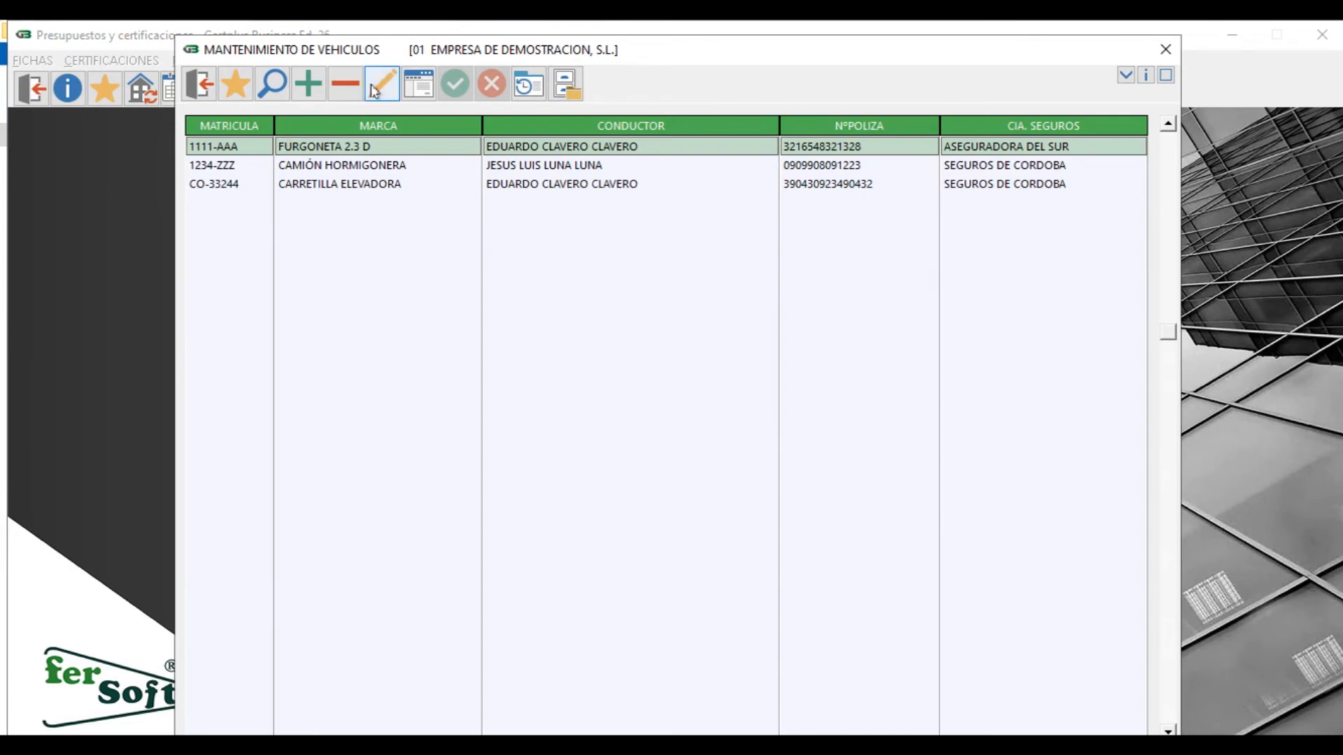
# Open the expense assignment form for vehicle FURGONETA 2.3 D, look over the selectable services, and exit the vehicle records.
pyautogui.click(376, 89)
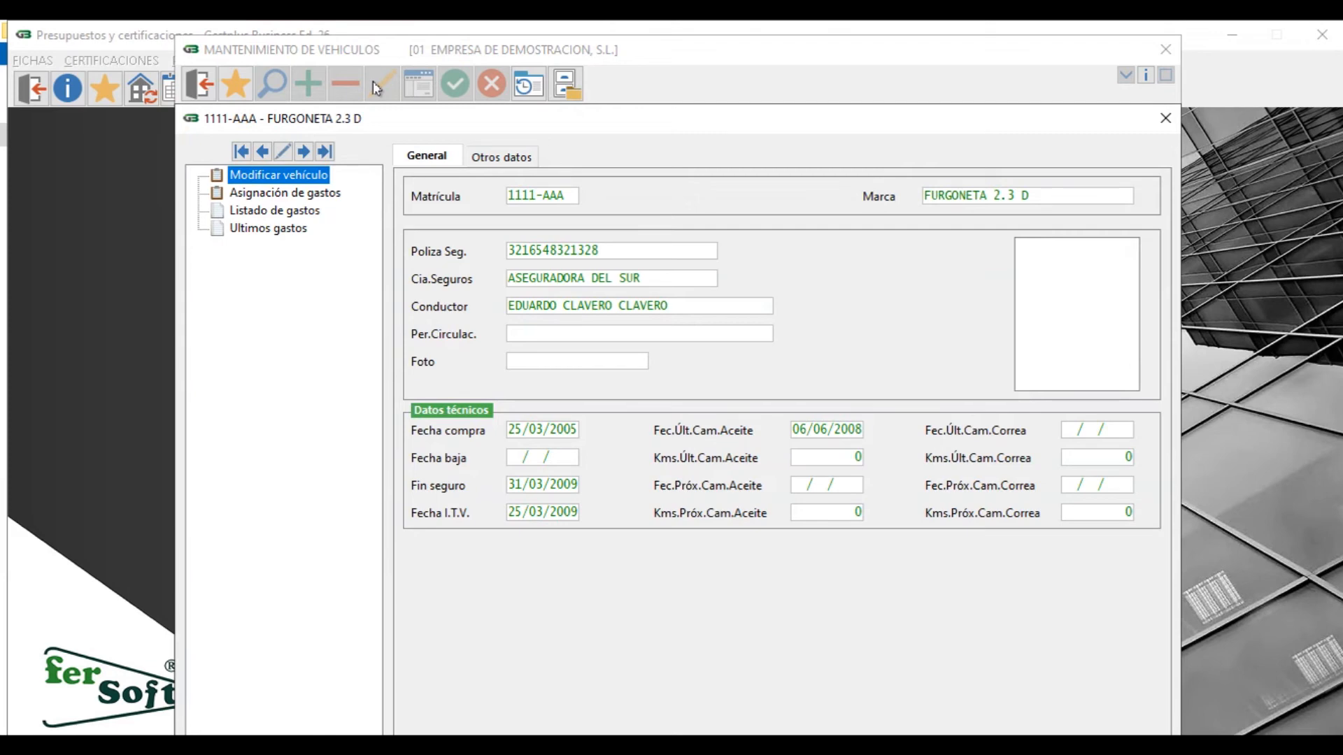
pyautogui.click(319, 198)
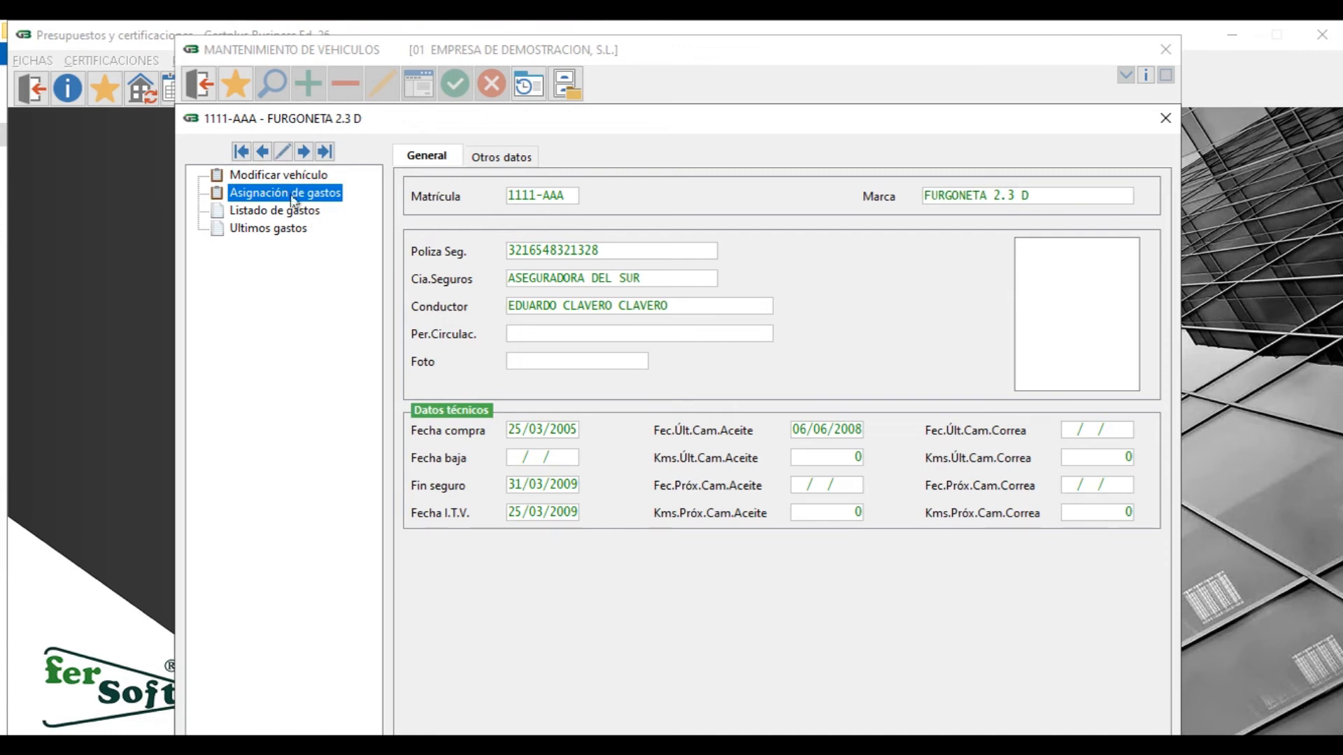
pyautogui.doubleClick(294, 200)
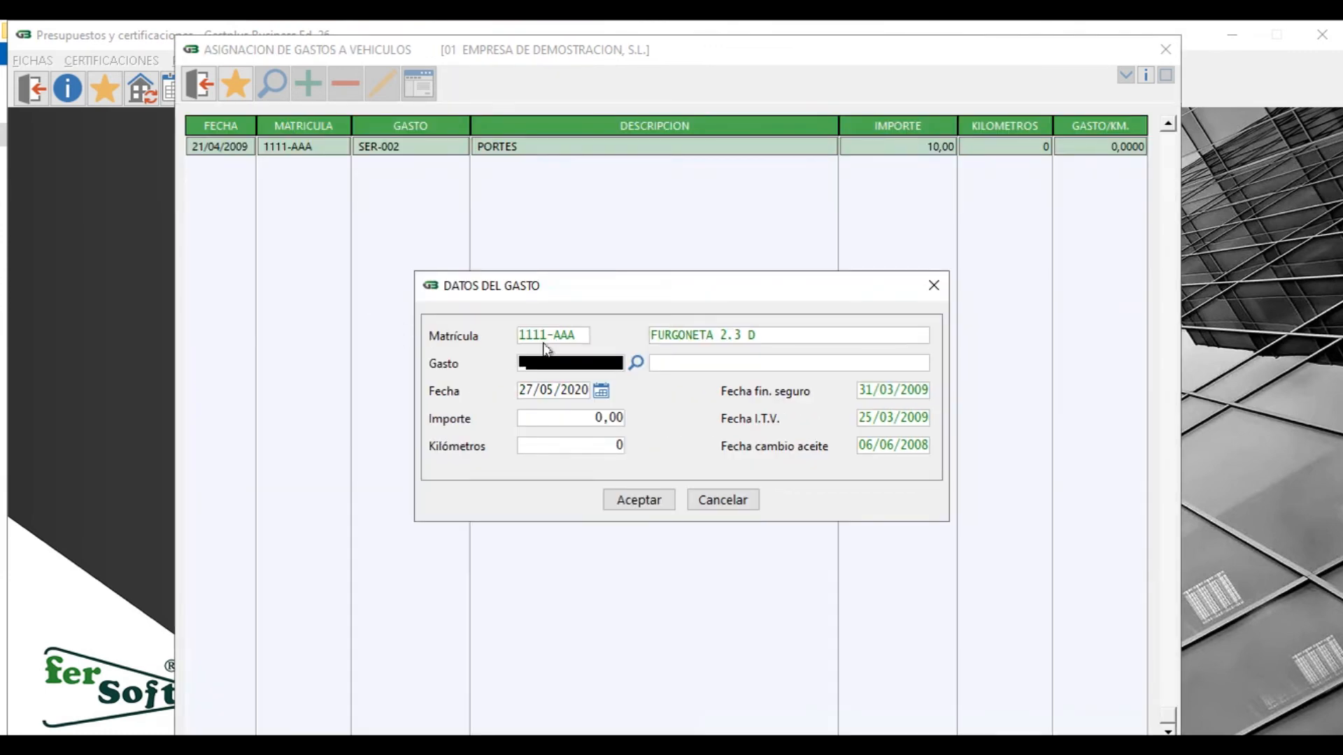
pyautogui.click(637, 363)
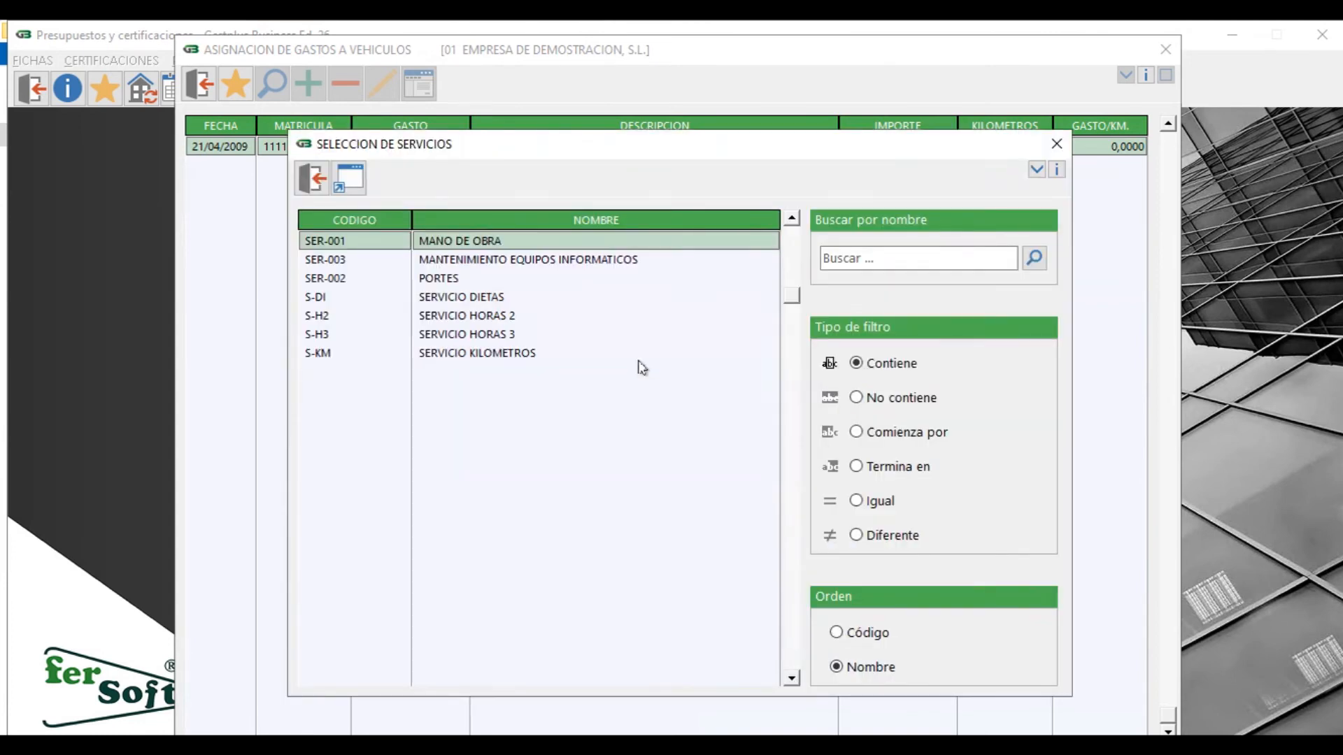
pyautogui.click(296, 181)
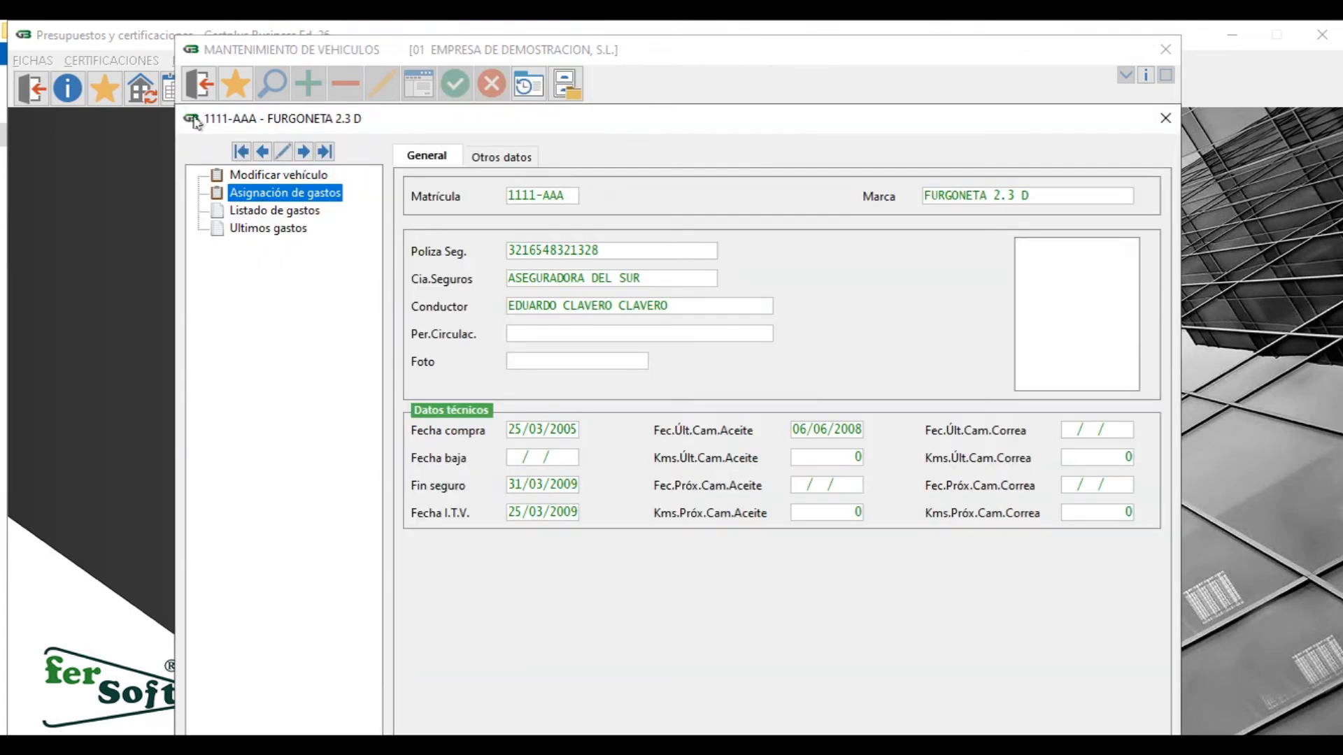
pyautogui.click(190, 119)
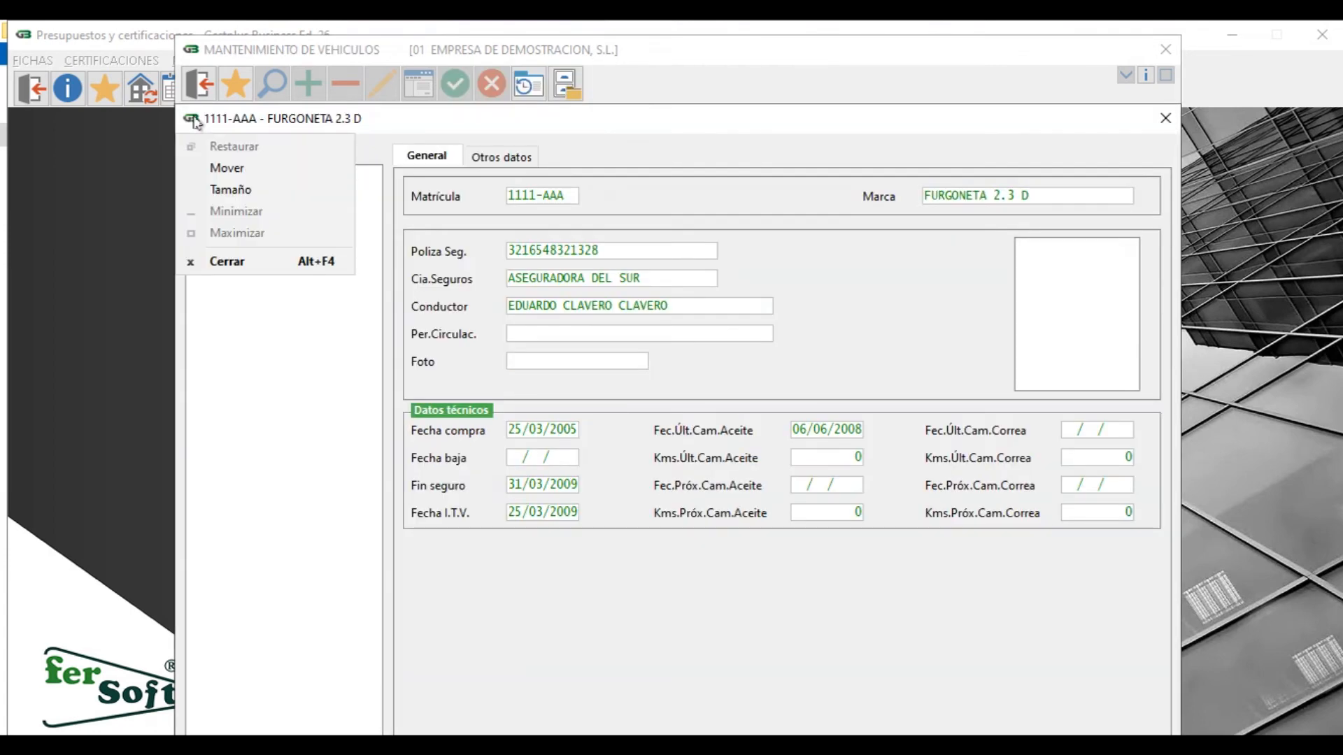
pyautogui.click(197, 122)
pyautogui.click(201, 87)
# View the list of expenses assigned to vehicles and close it.
pyautogui.click(198, 63)
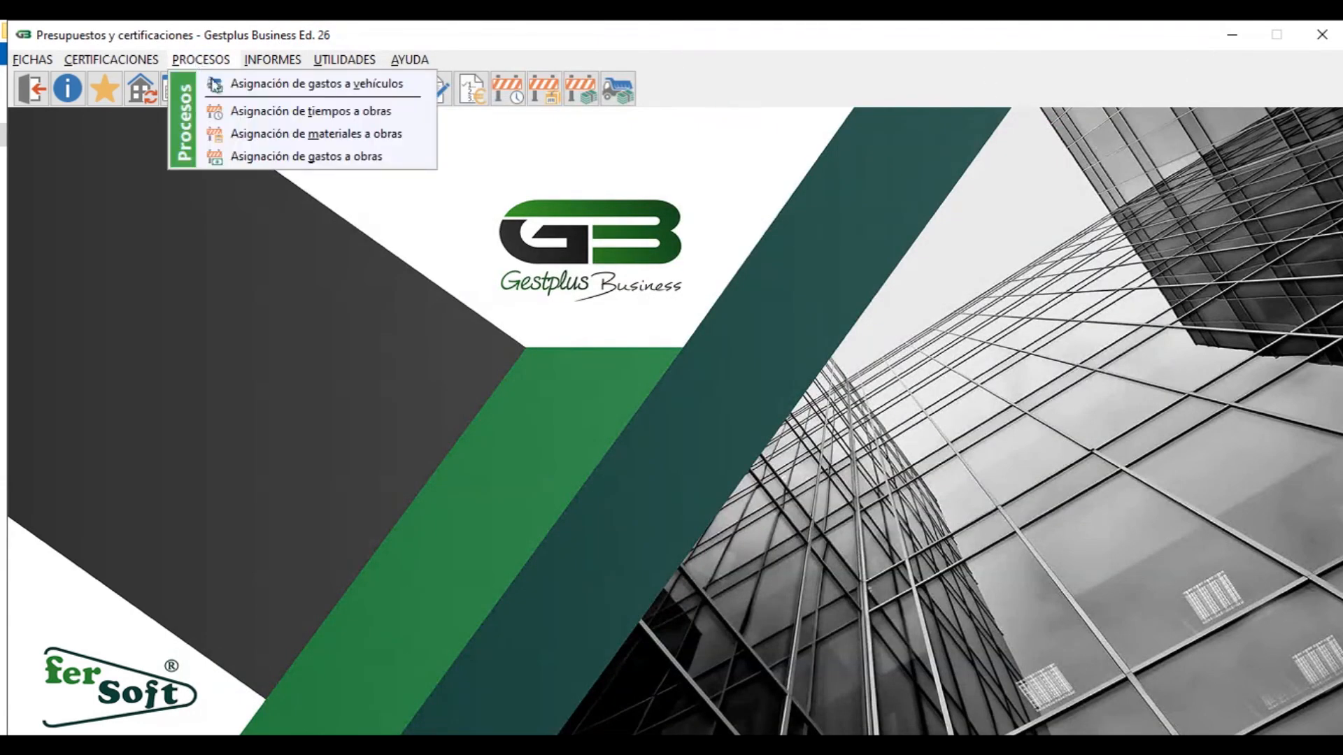
pyautogui.click(216, 84)
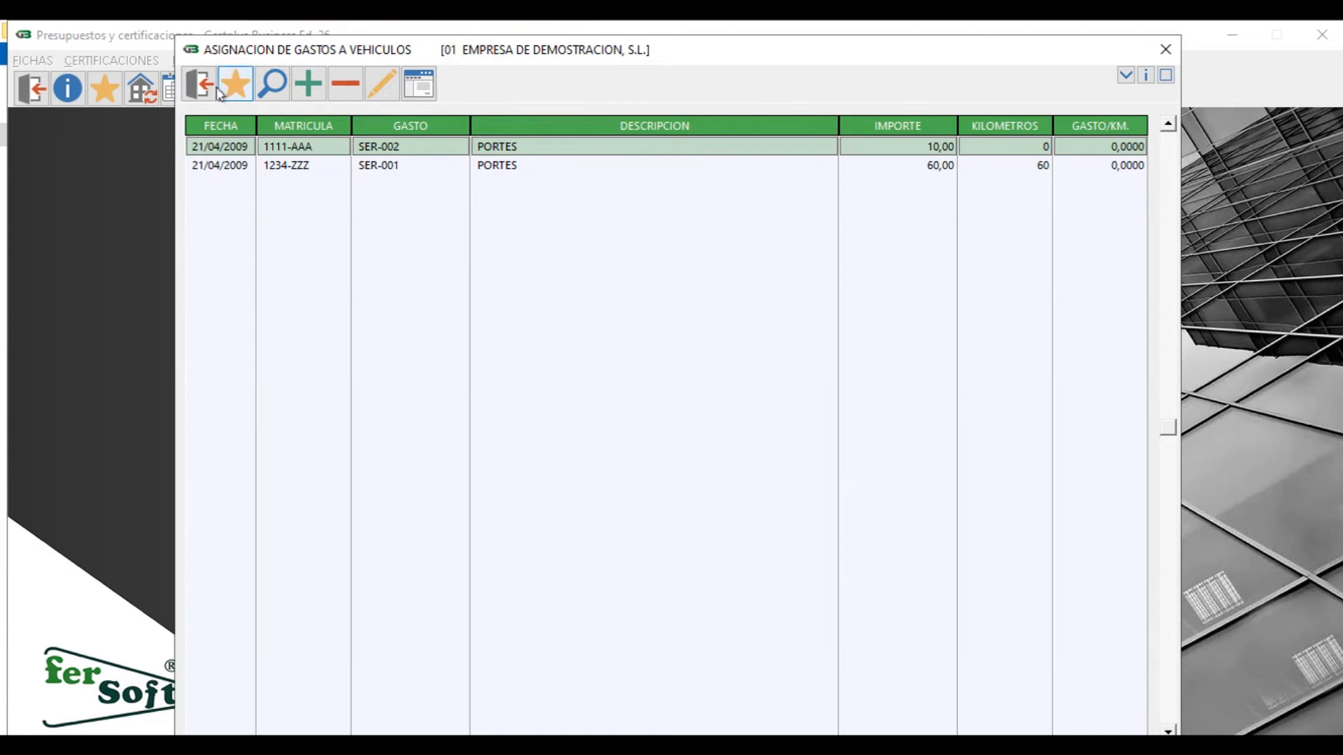
pyautogui.click(199, 85)
# Review the line data of the VIVIENDA UNIFAMILIAR time assignment and exit the list of times assigned to works.
pyautogui.click(201, 60)
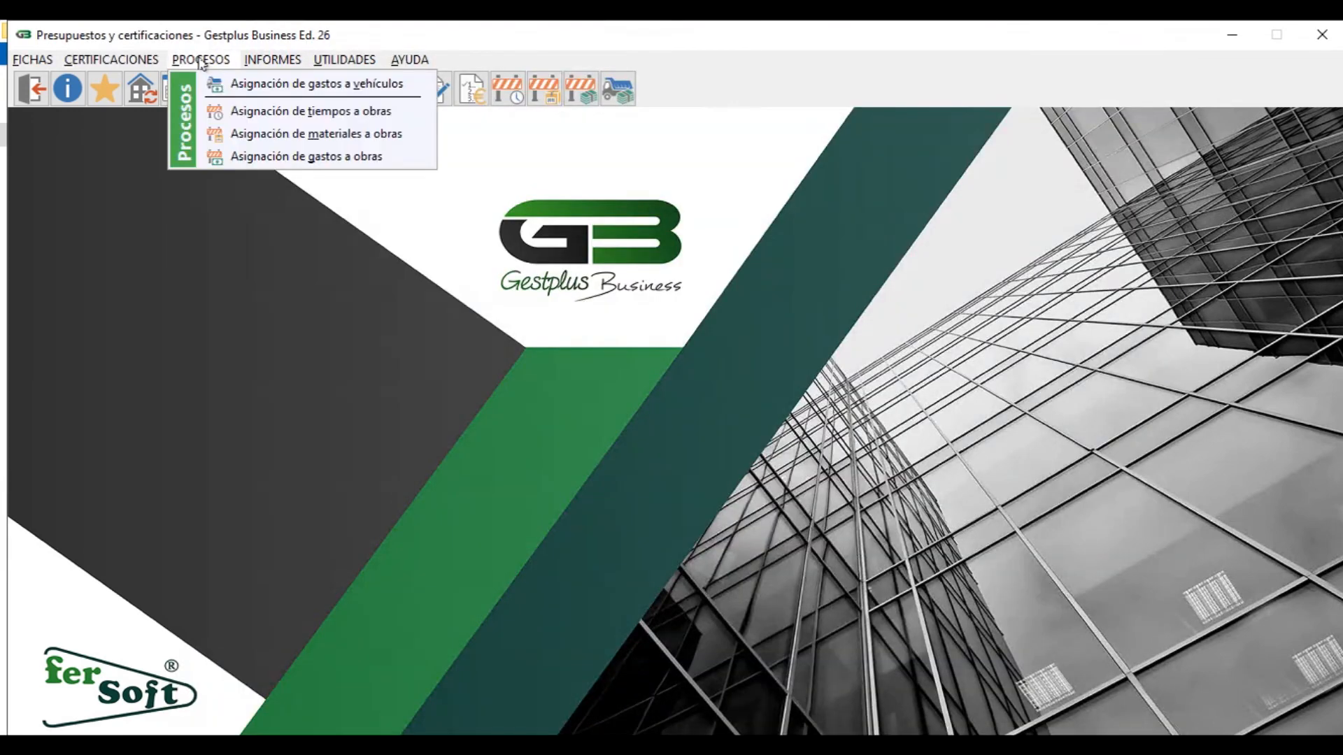
pyautogui.click(238, 111)
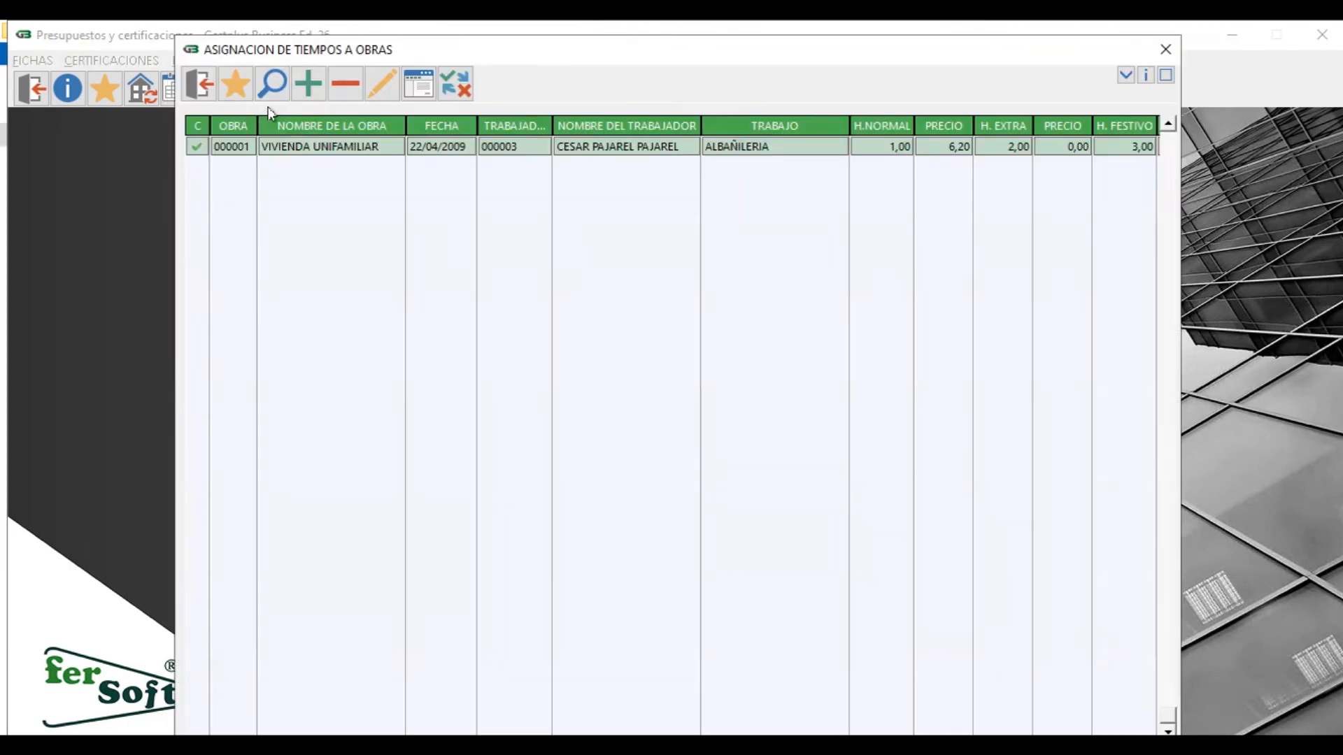
pyautogui.click(382, 85)
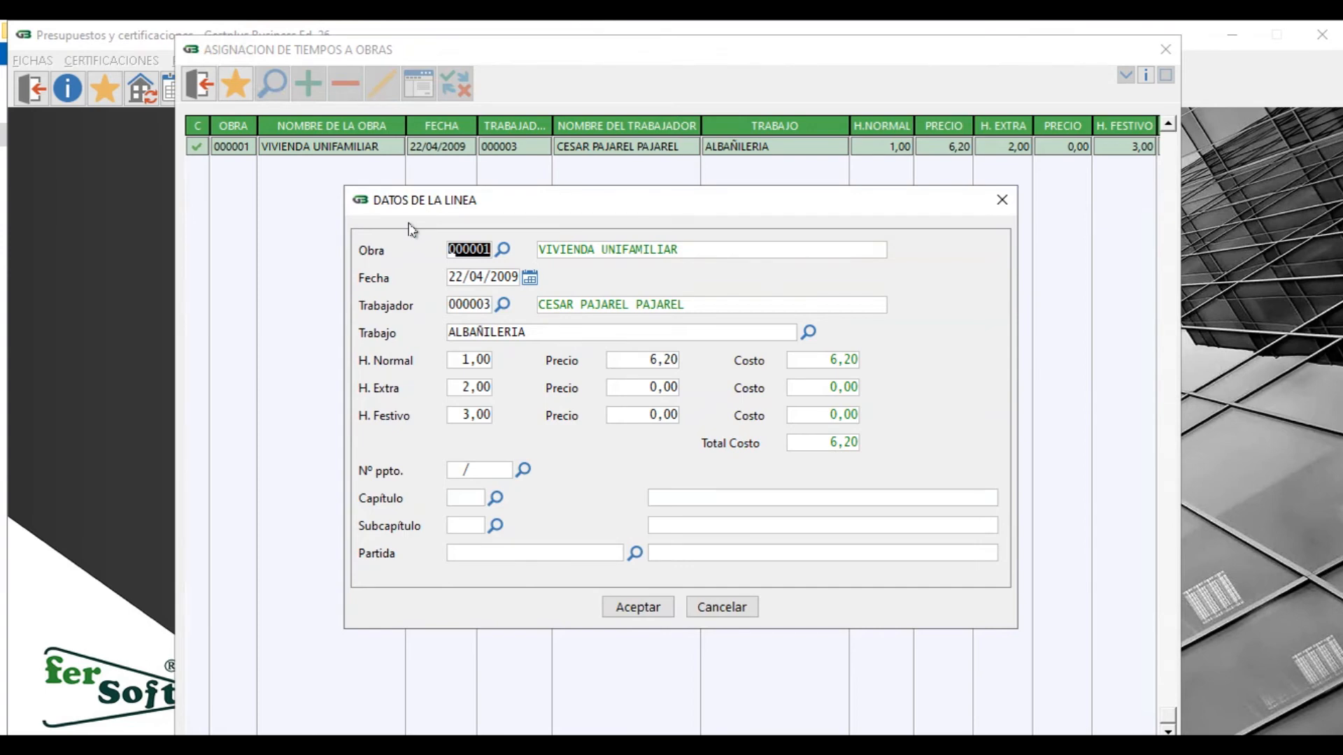
pyautogui.click(208, 95)
pyautogui.click(208, 96)
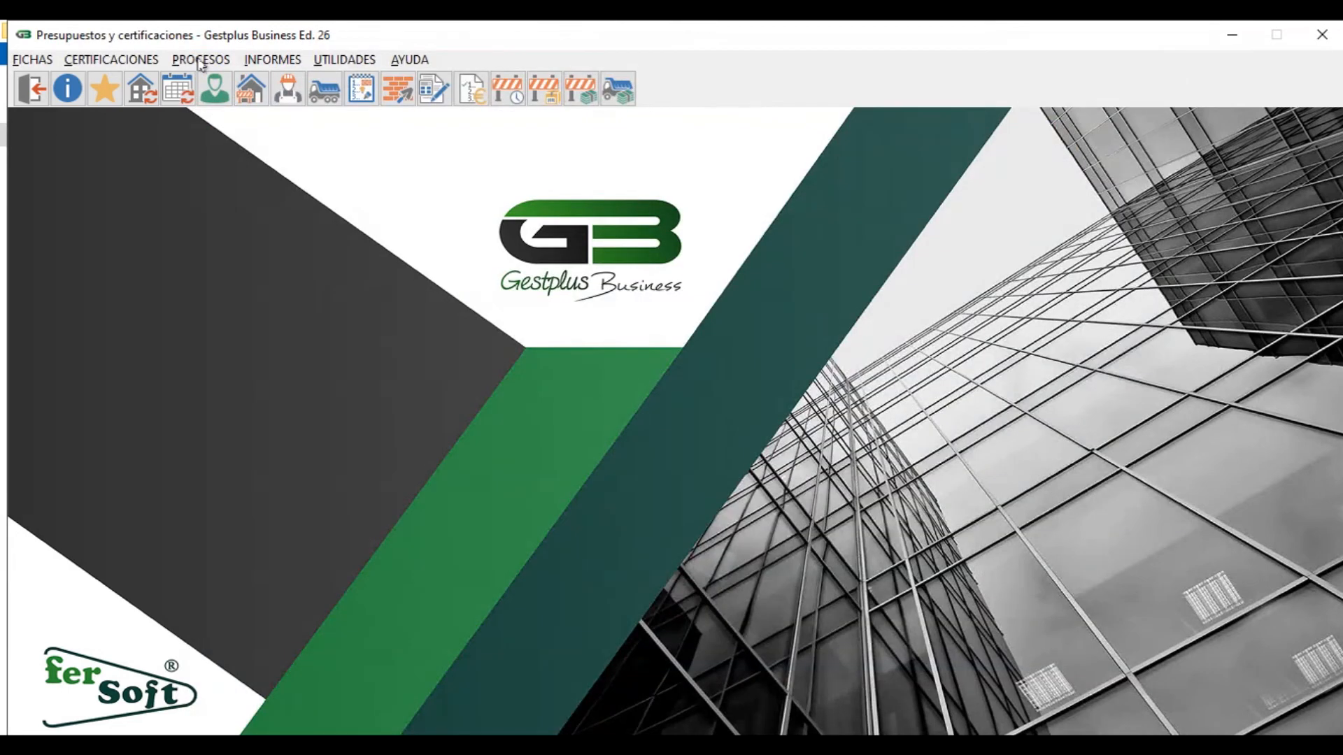
# Look over the options available for processes, certifications and reports.
pyautogui.click(201, 60)
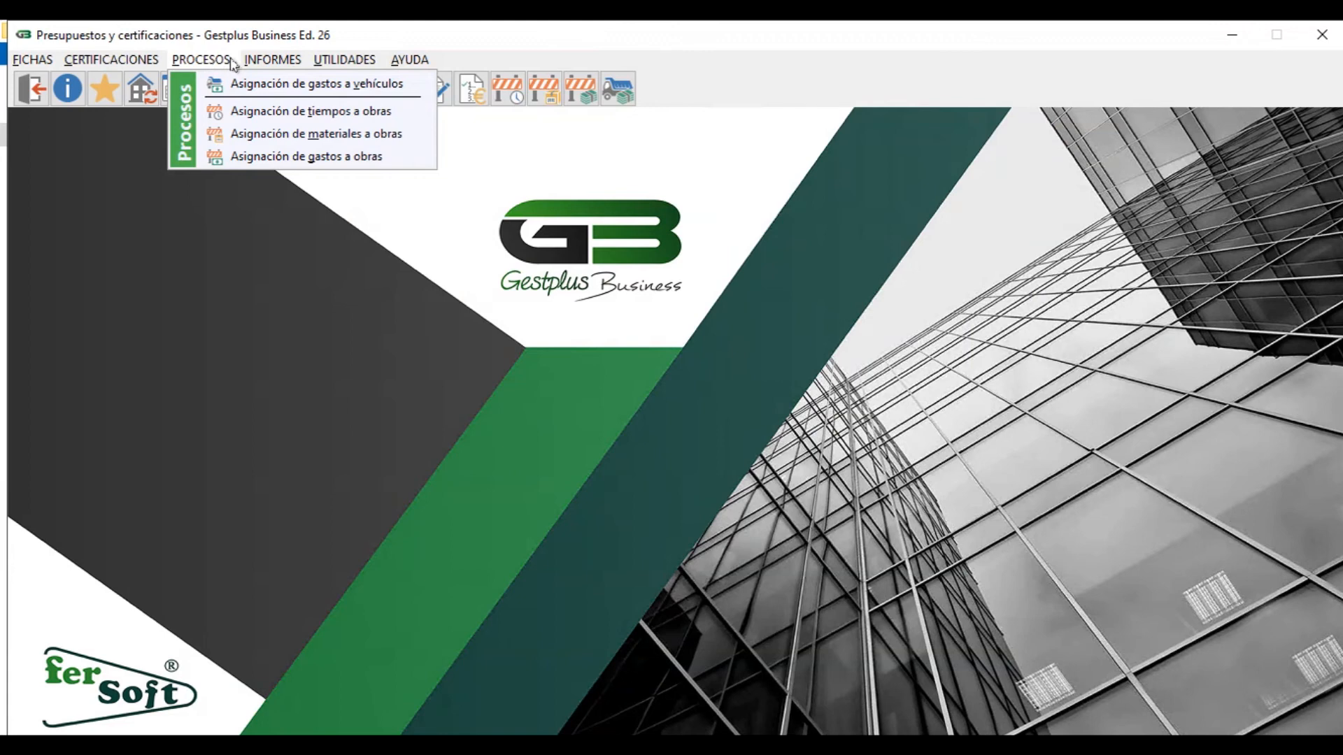
pyautogui.moveTo(271, 62)
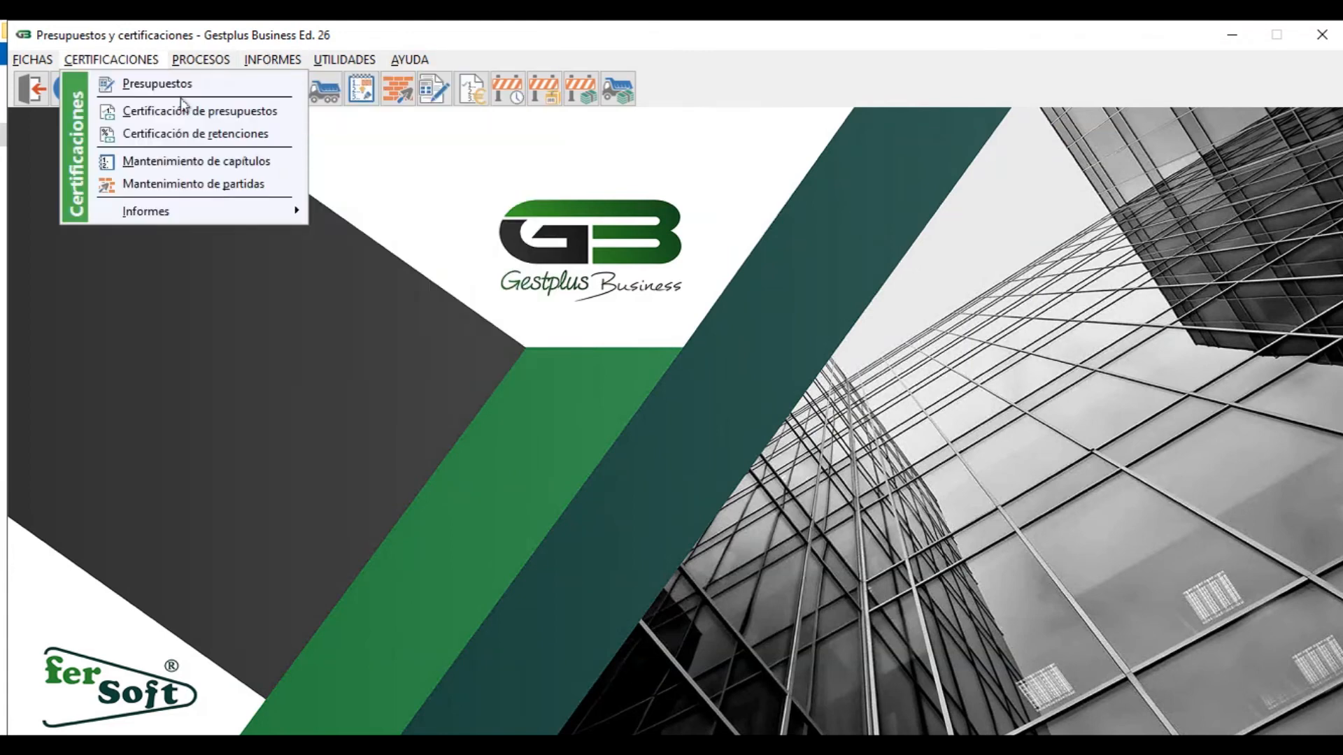
pyautogui.moveTo(206, 57)
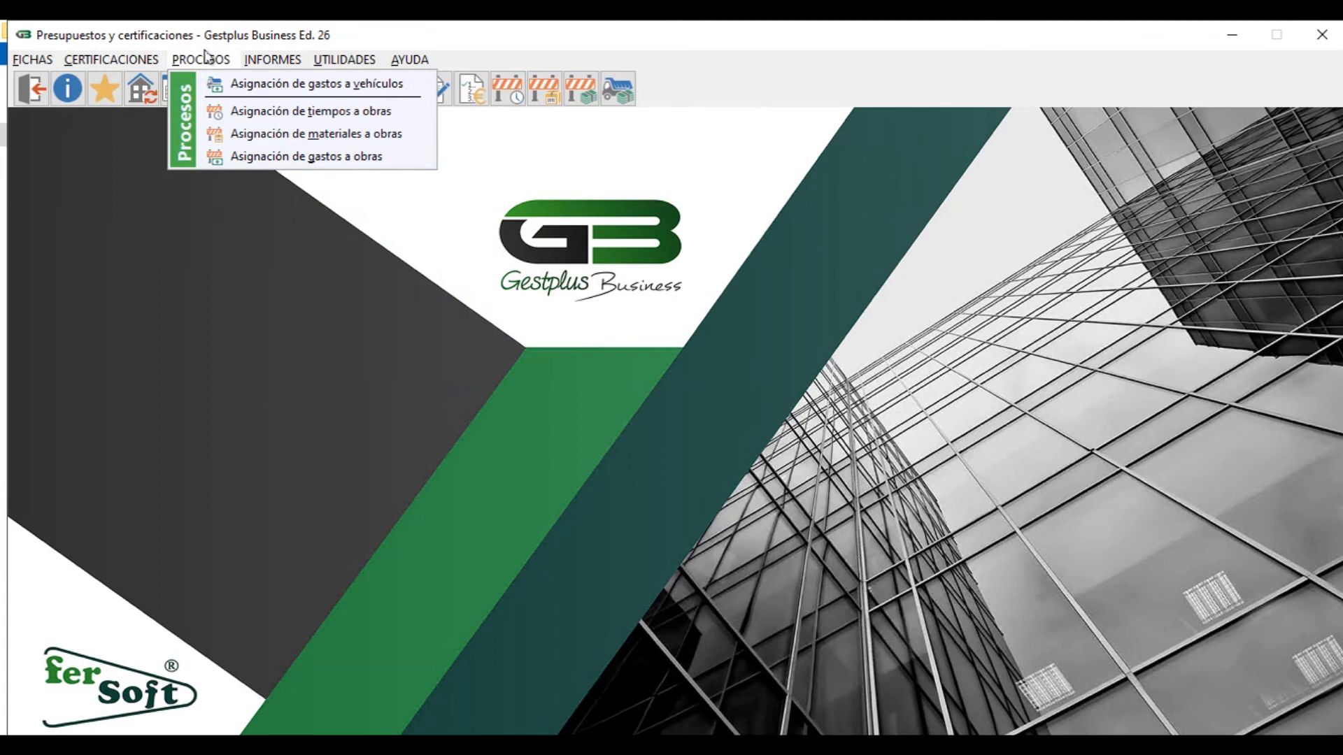
pyautogui.moveTo(85, 72)
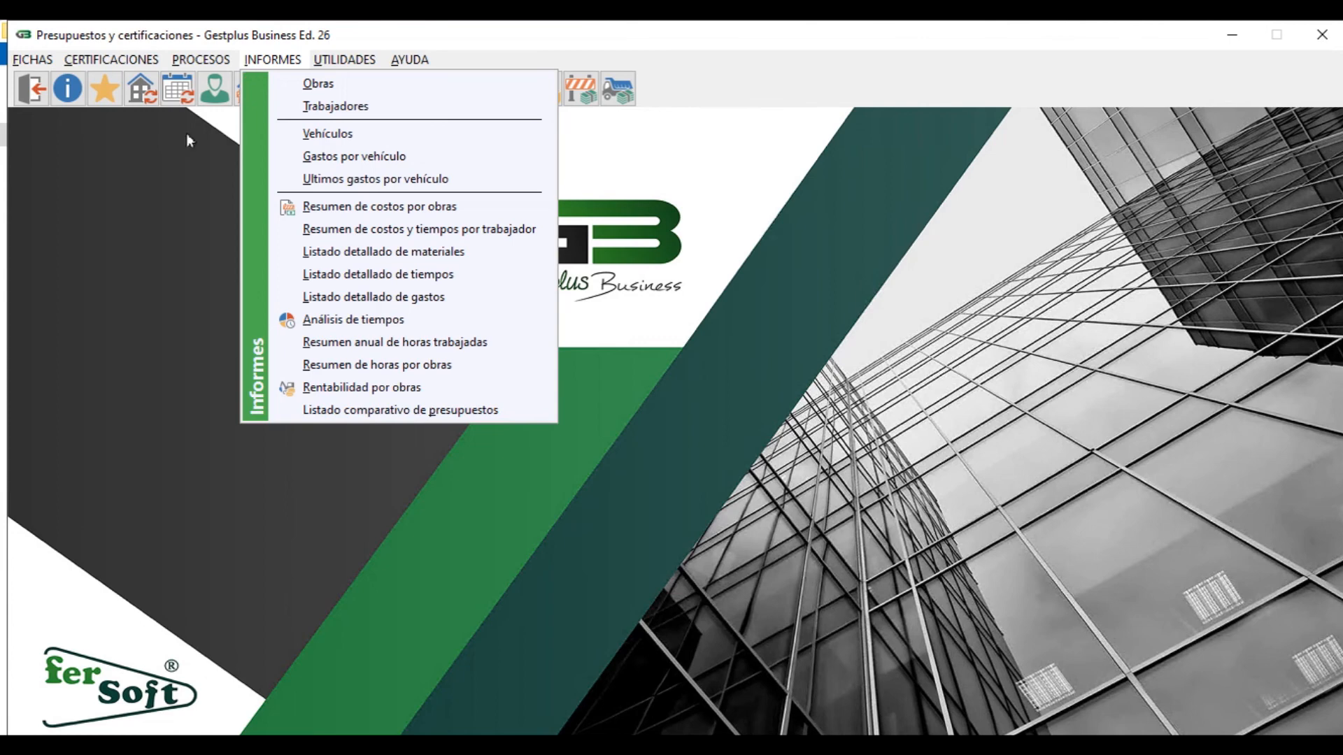
pyautogui.click(124, 194)
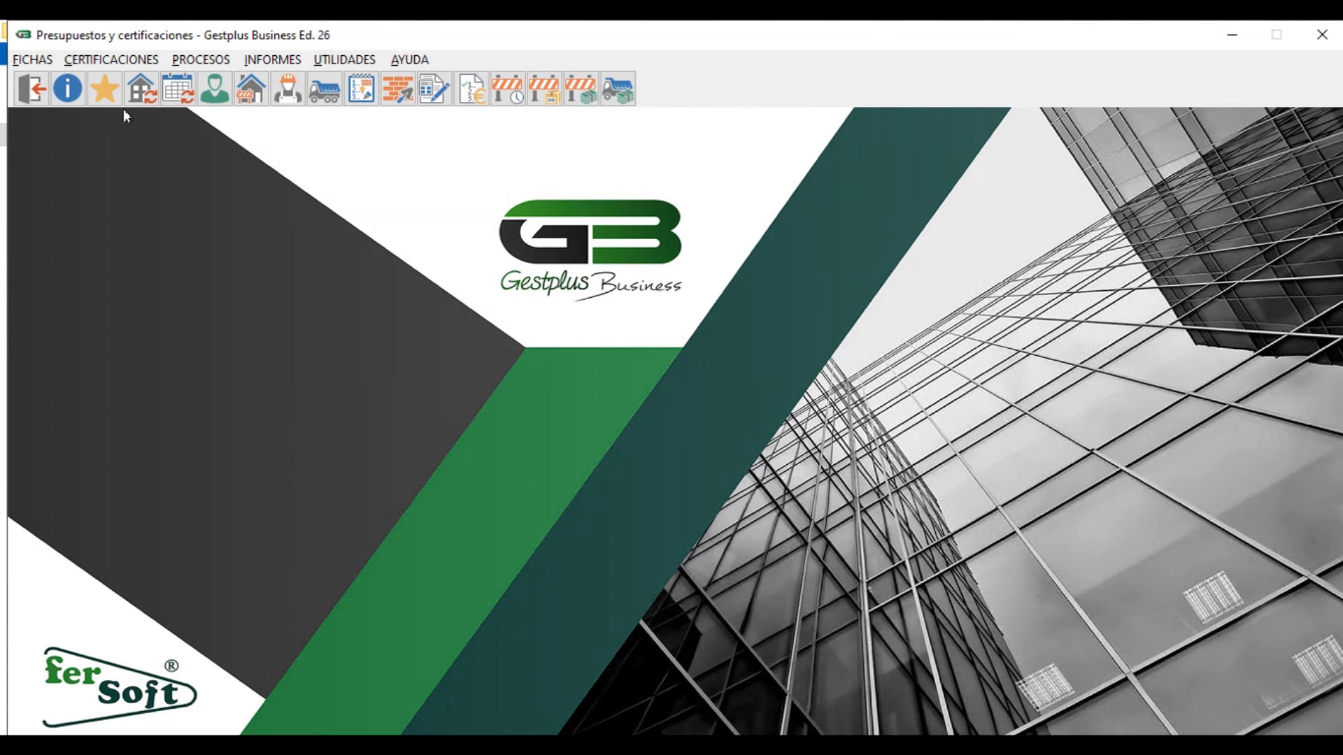
# Open the works records, view the works selectable in a query by code, and exit the records.
pyautogui.click(216, 89)
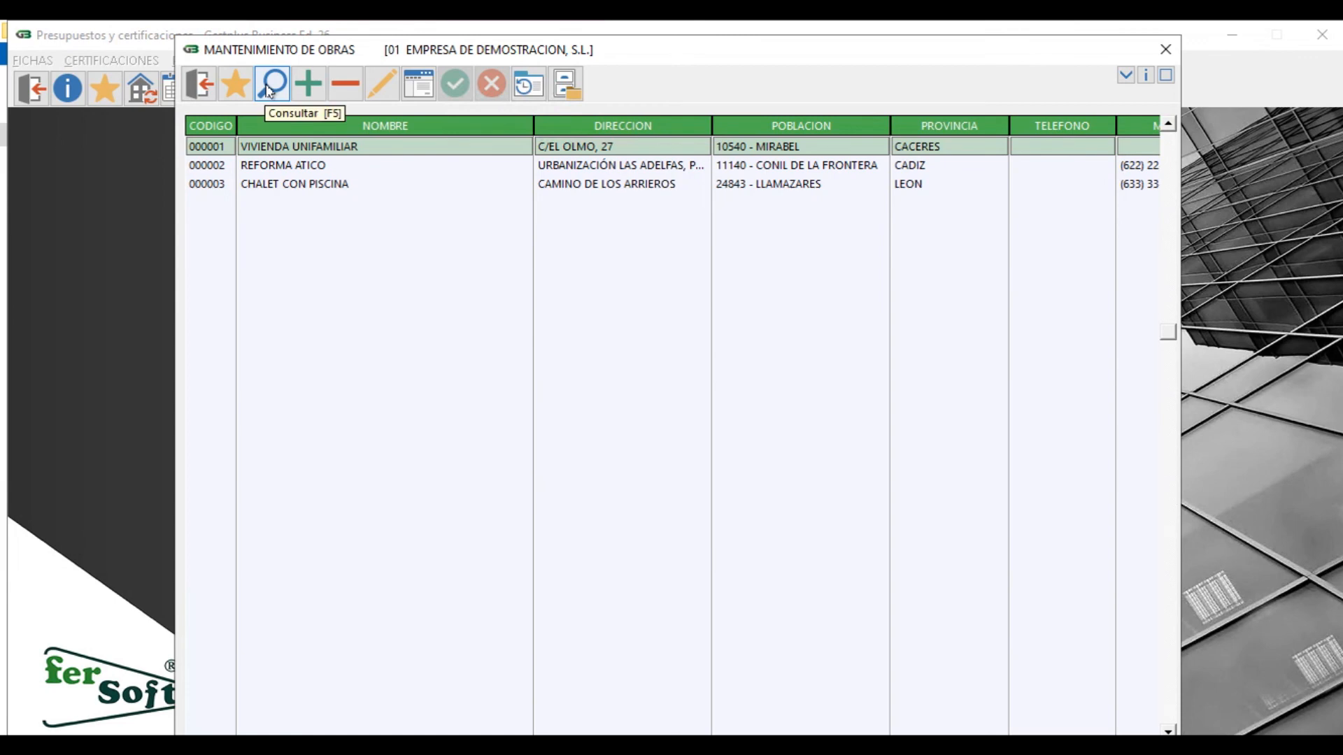
pyautogui.click(270, 85)
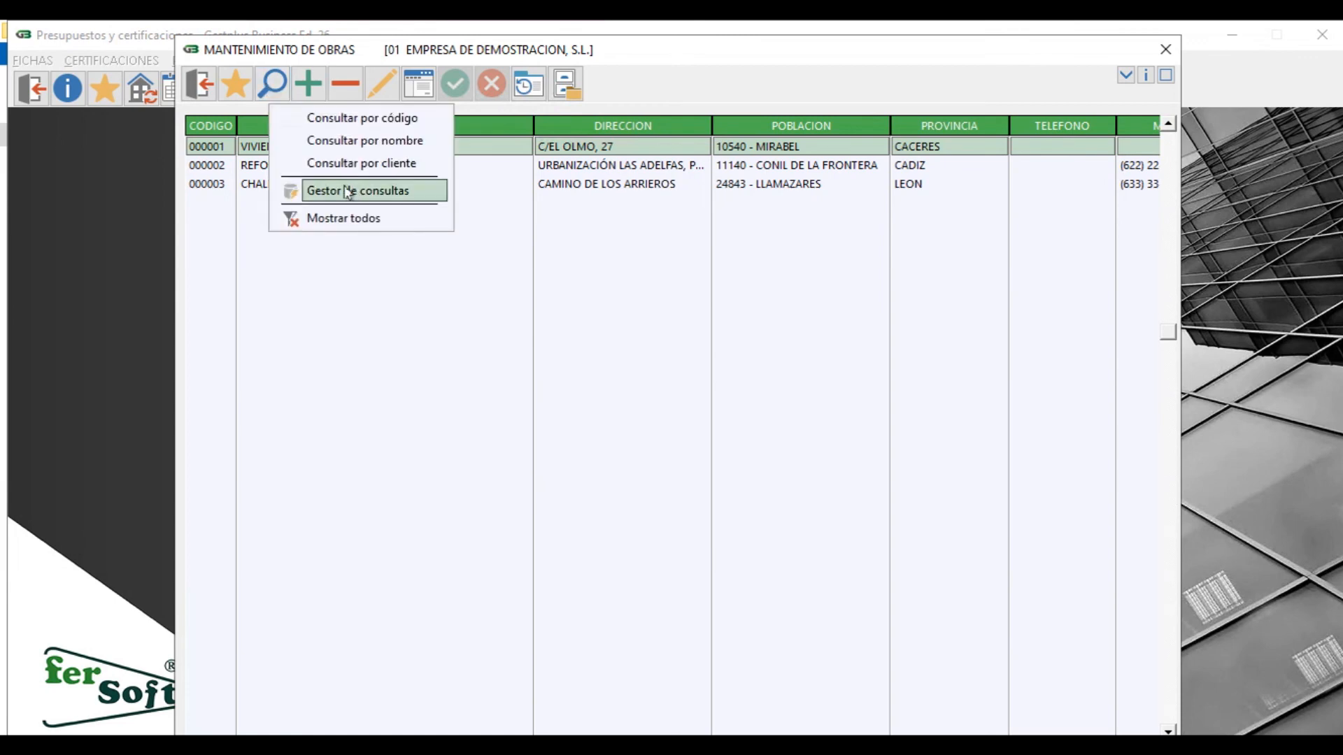
pyautogui.click(336, 117)
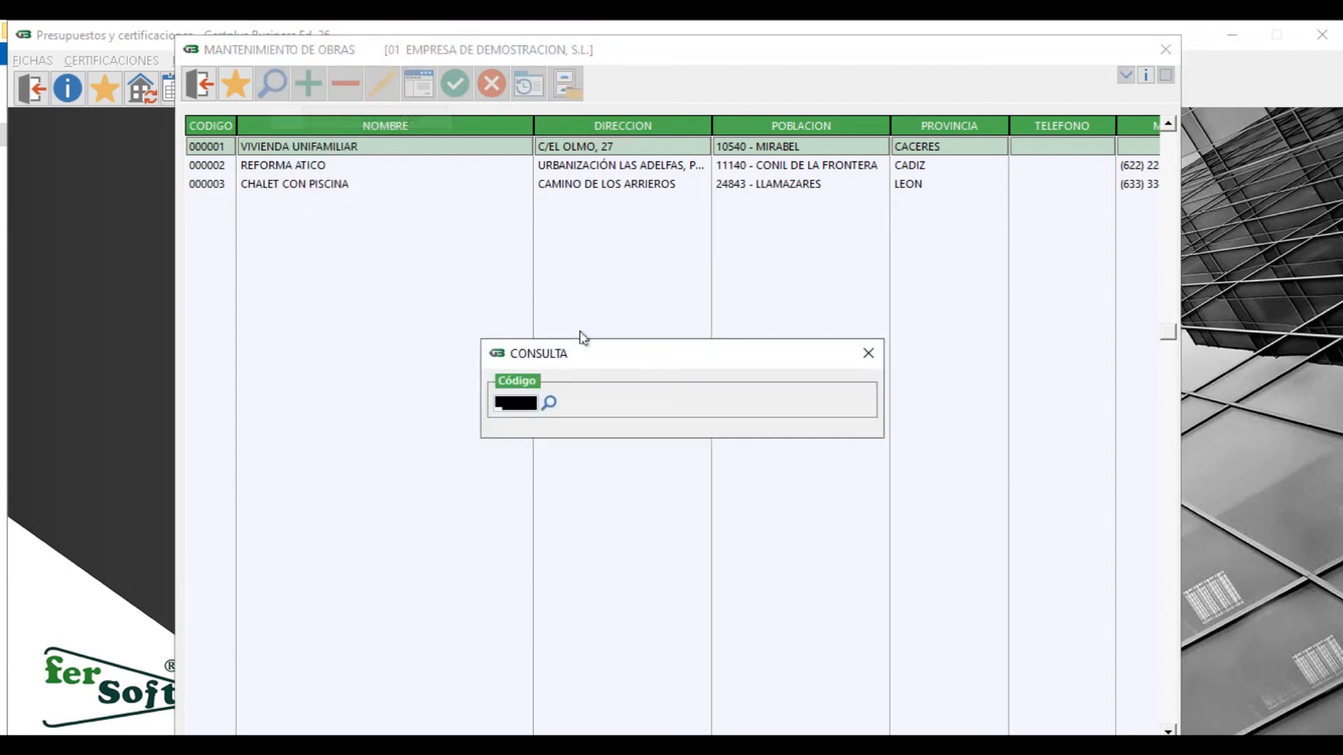
pyautogui.click(550, 406)
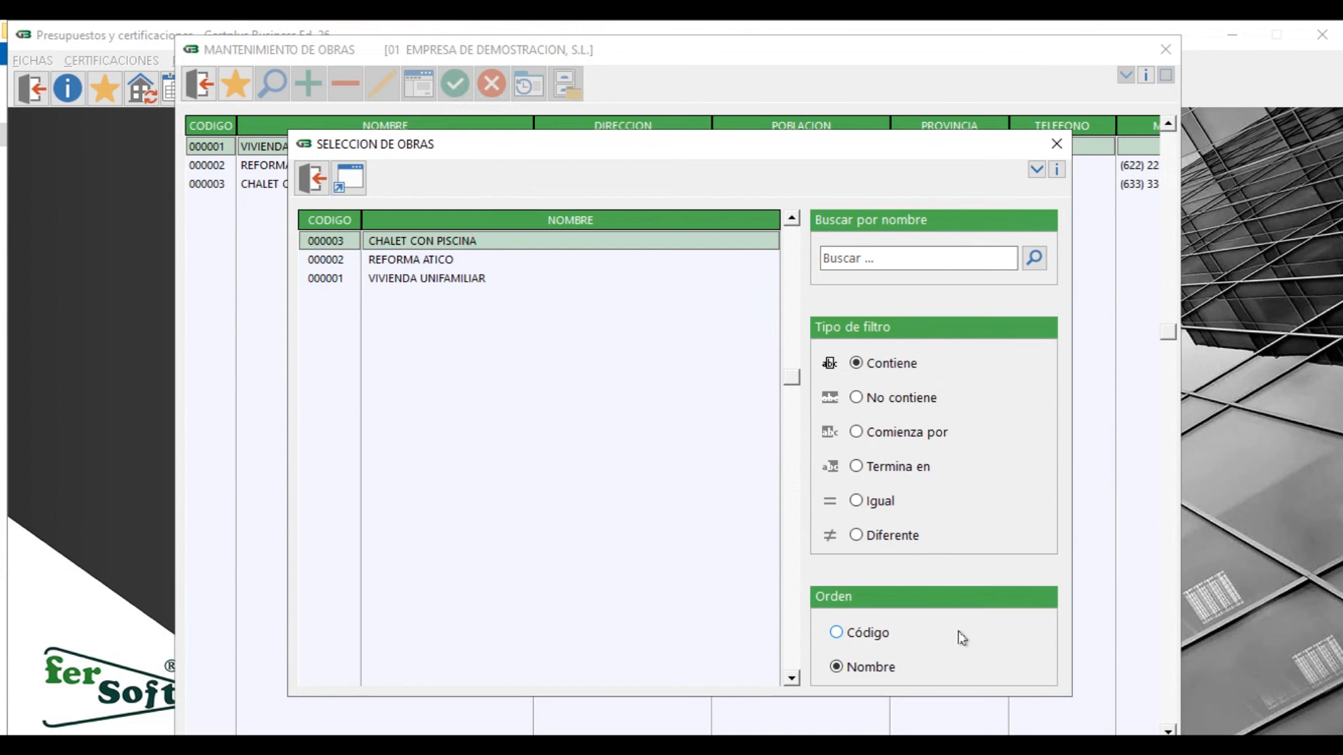
pyautogui.click(315, 182)
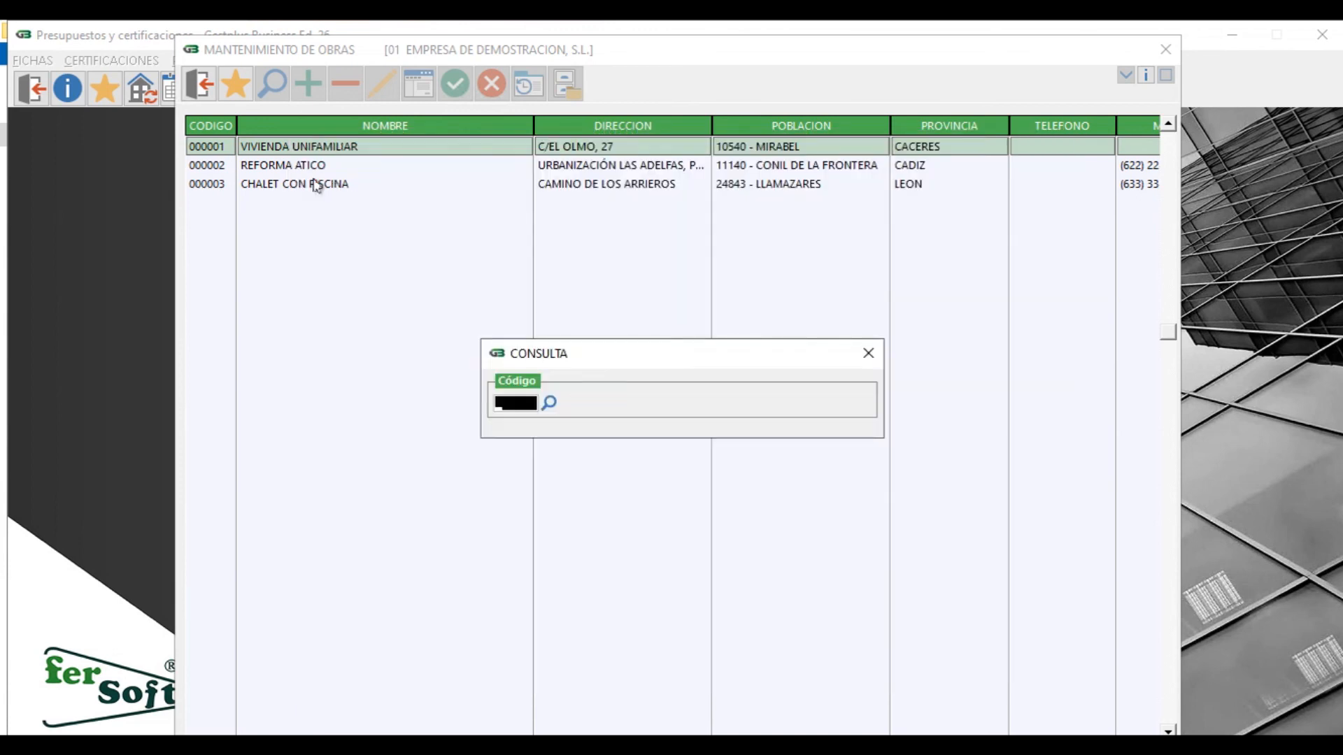
pyautogui.click(868, 354)
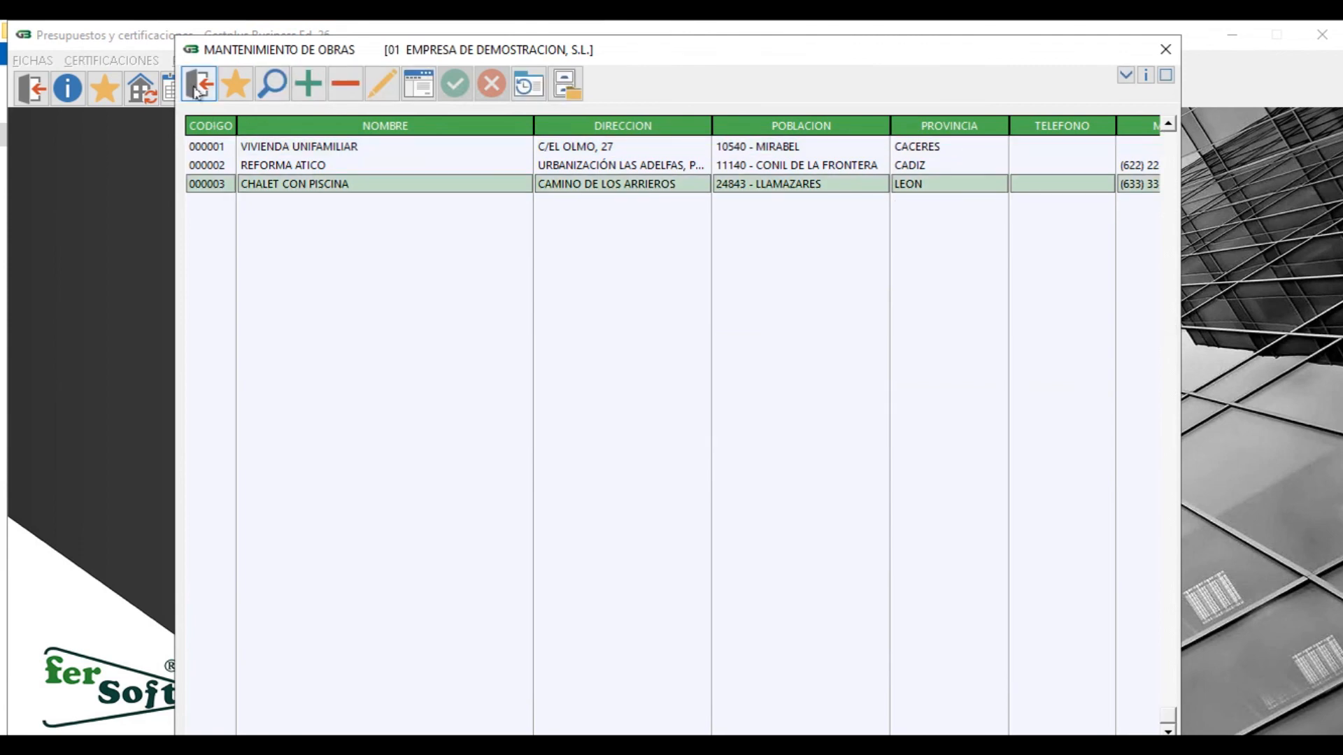
pyautogui.click(198, 87)
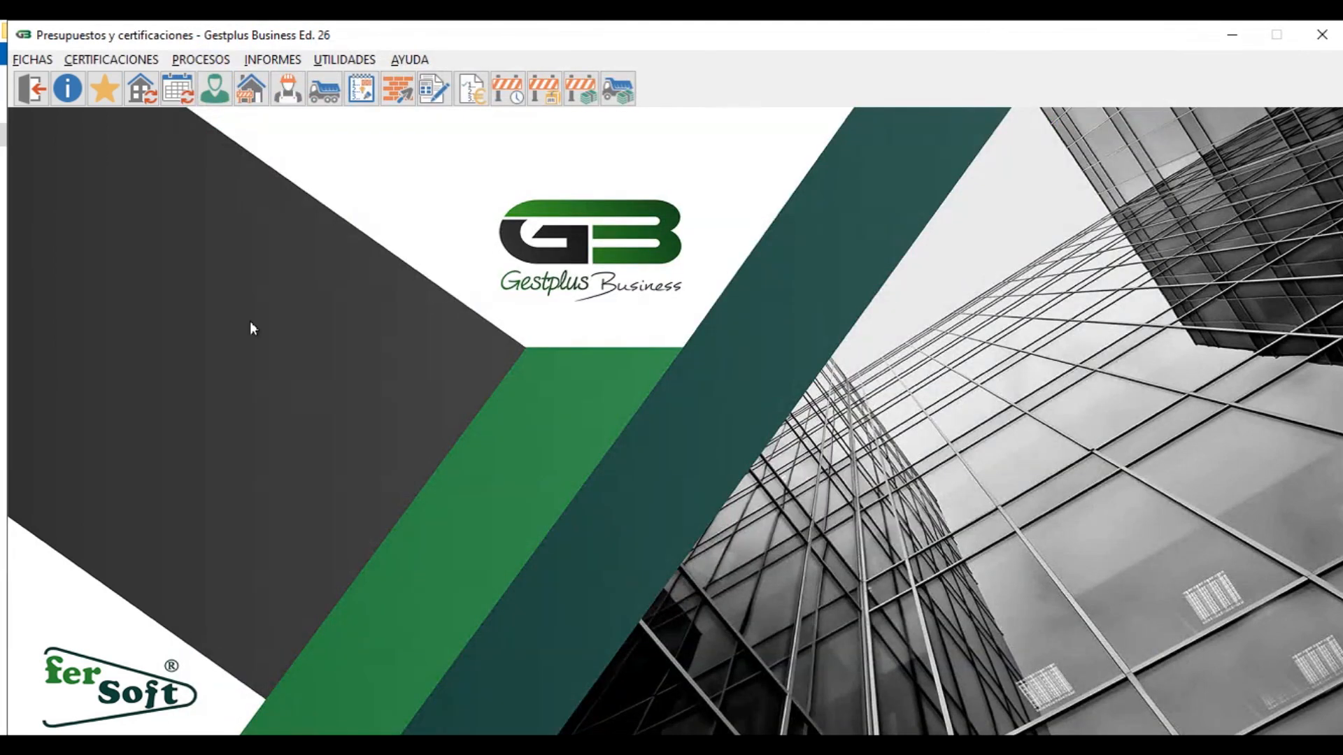
# View the list of selectable companies and exit the Presupuestos y certificaciones module to the applications panel.
pyautogui.click(139, 100)
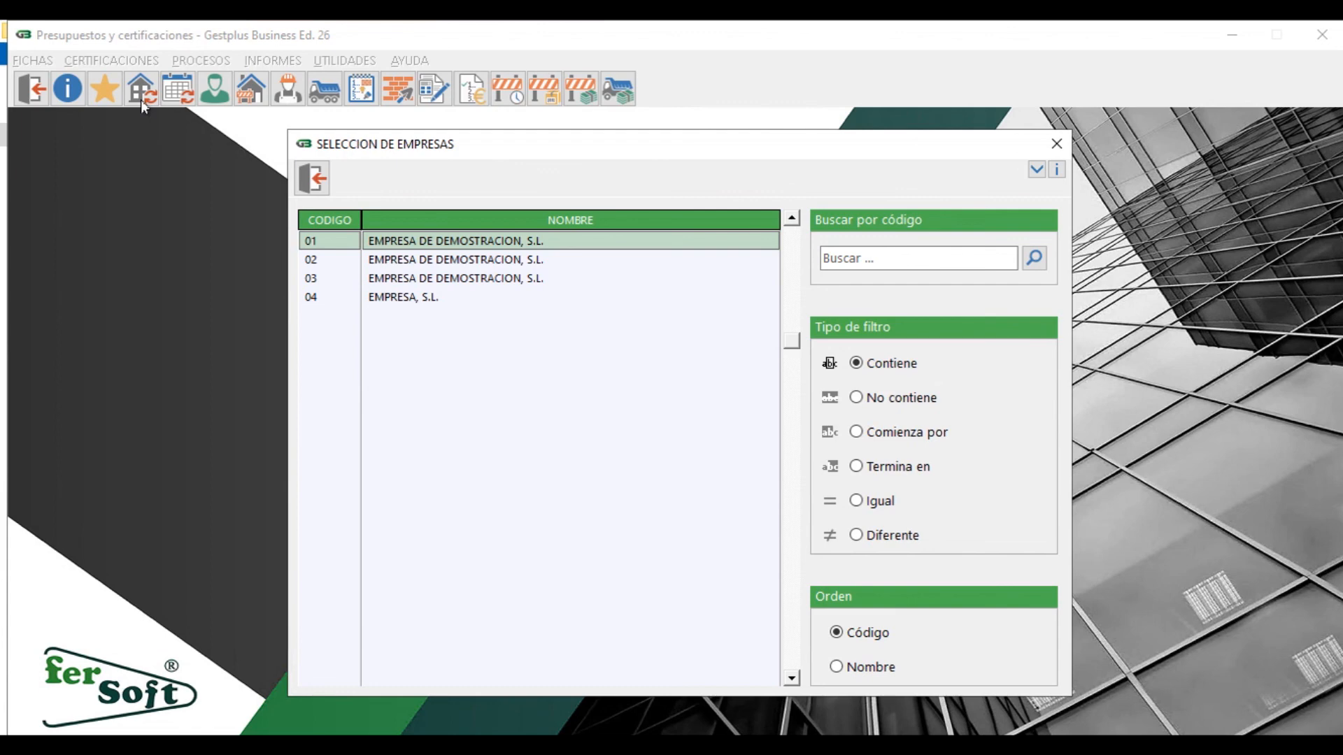
pyautogui.click(312, 179)
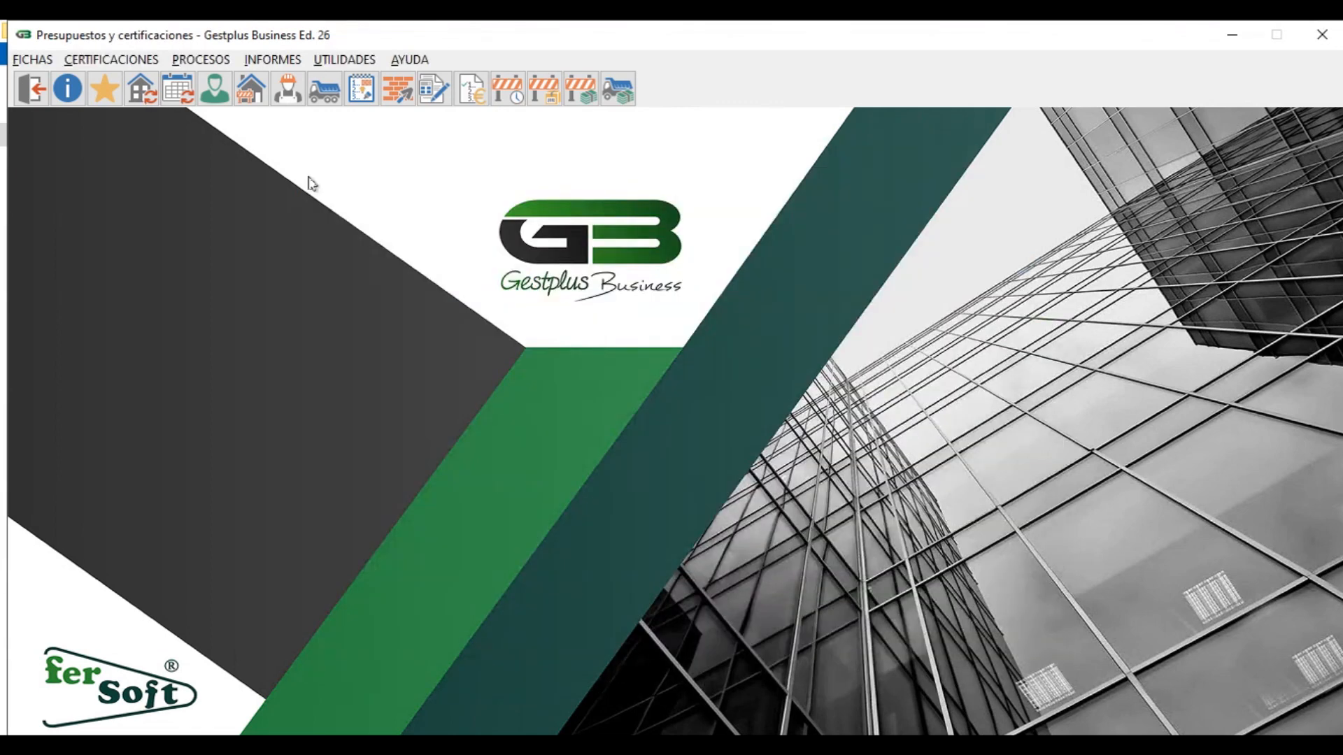
pyautogui.press('Escape')
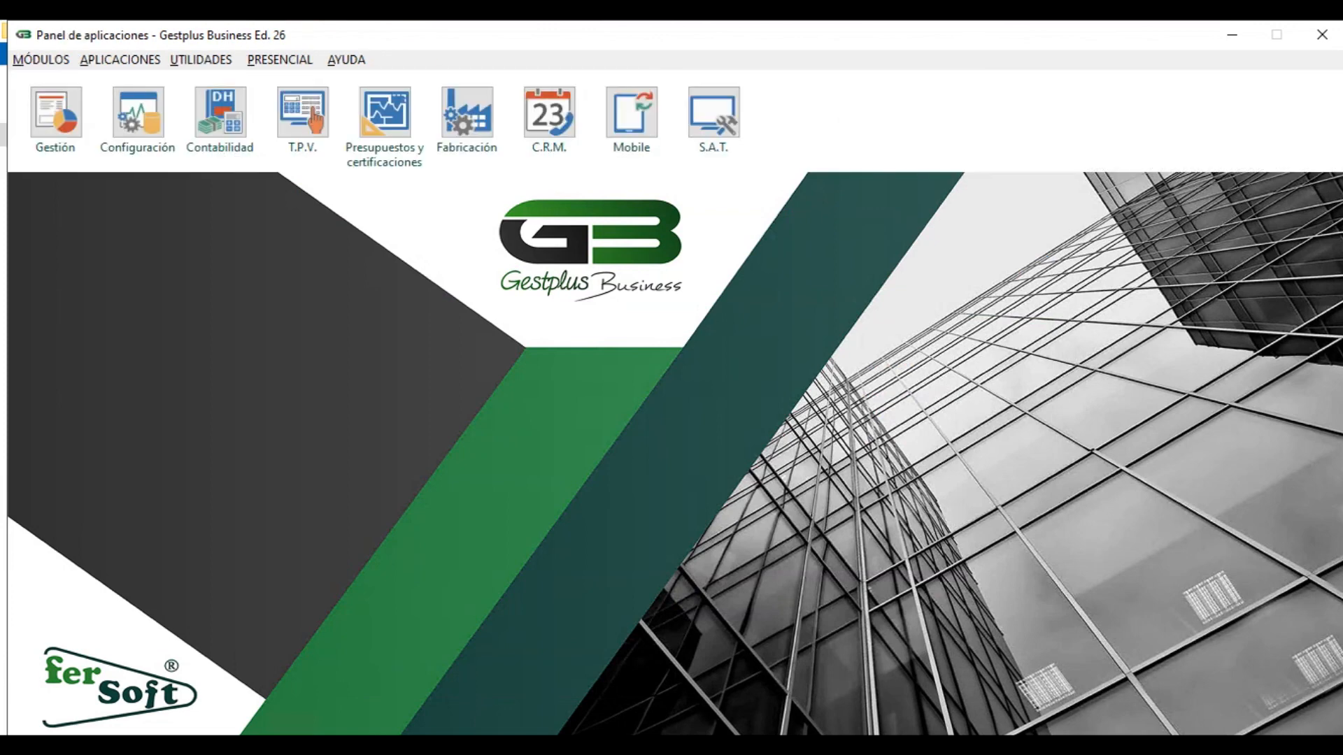